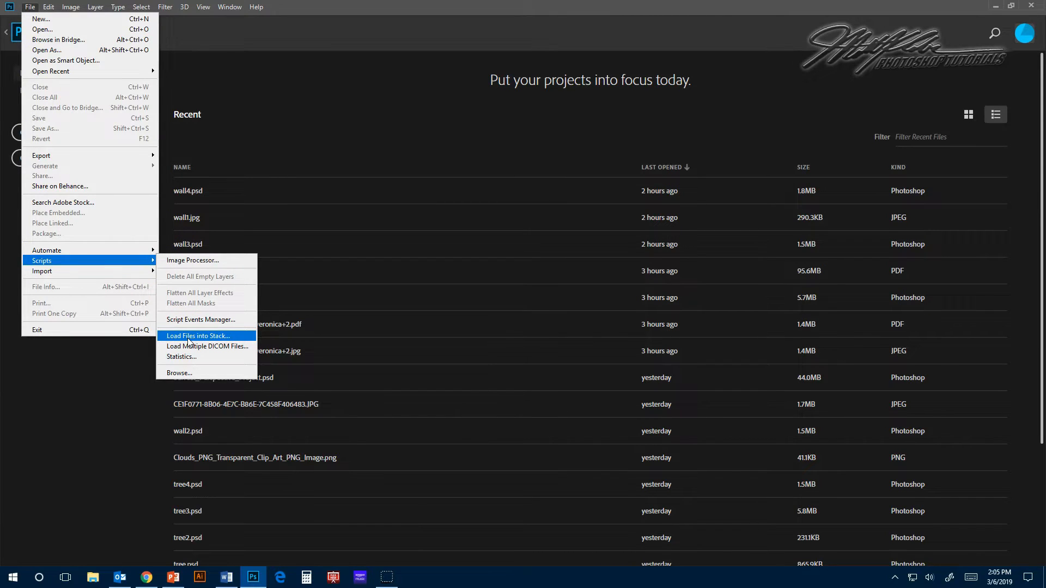
# Step: Load the six photos IMG_1297 to IMG_1302 from the desktop folder multi into one document as a stack of layers
pyautogui.click(188, 338)
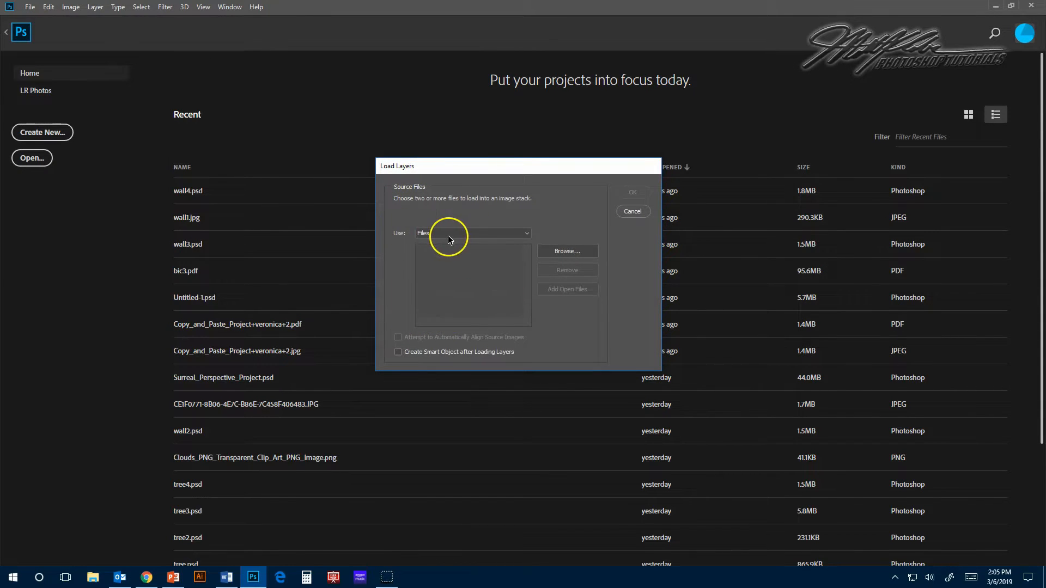
pyautogui.click(580, 252)
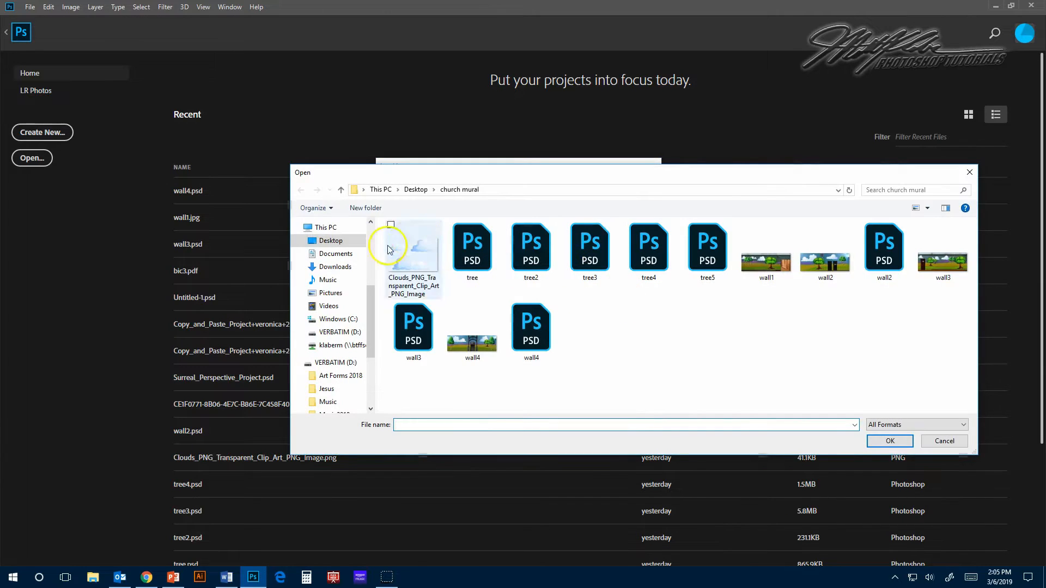
pyautogui.click(420, 191)
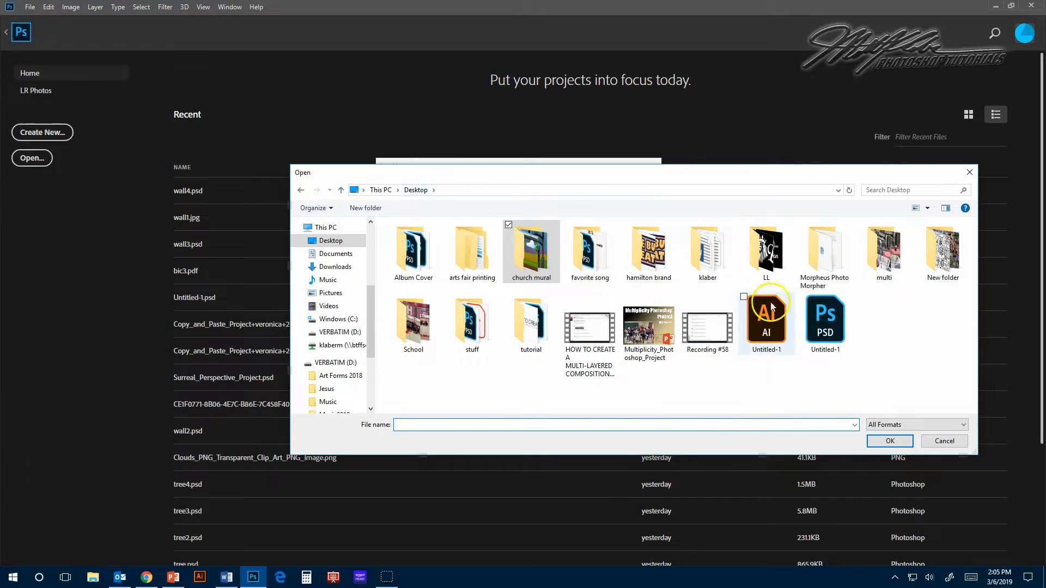
pyautogui.doubleClick(884, 260)
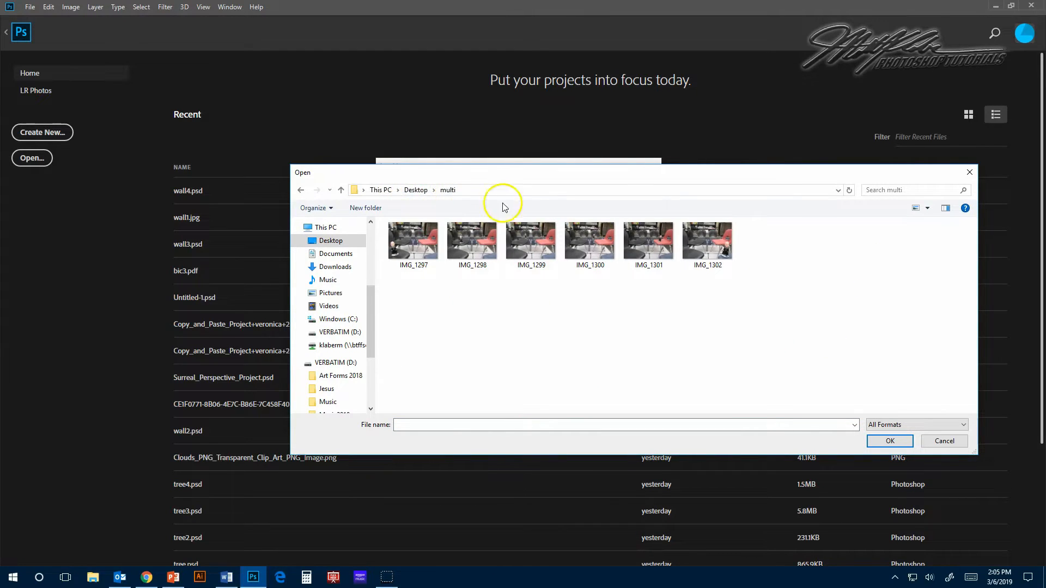
pyautogui.moveTo(769, 278); pyautogui.dragTo(389, 229)
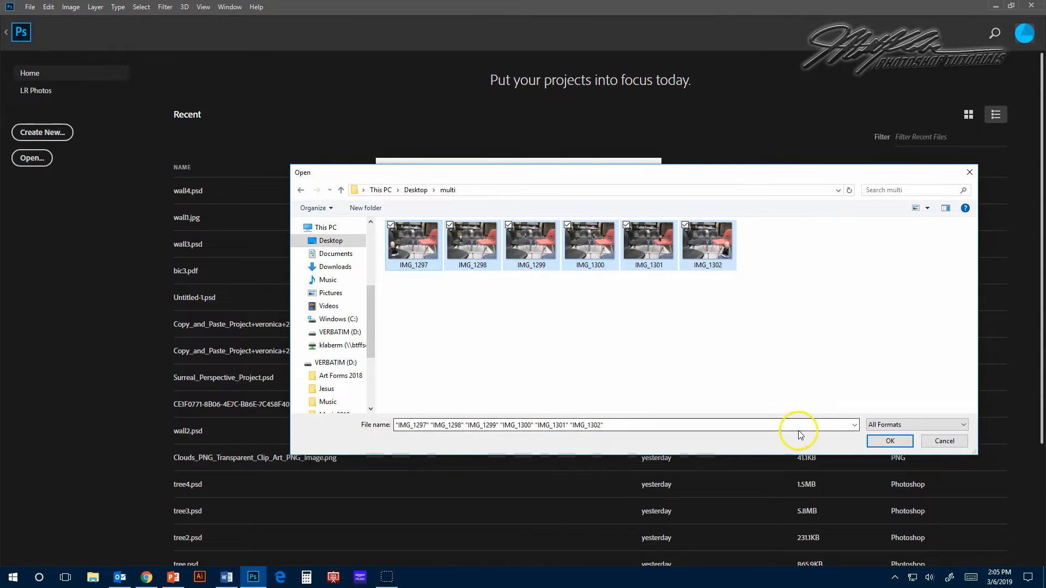
pyautogui.click(874, 442)
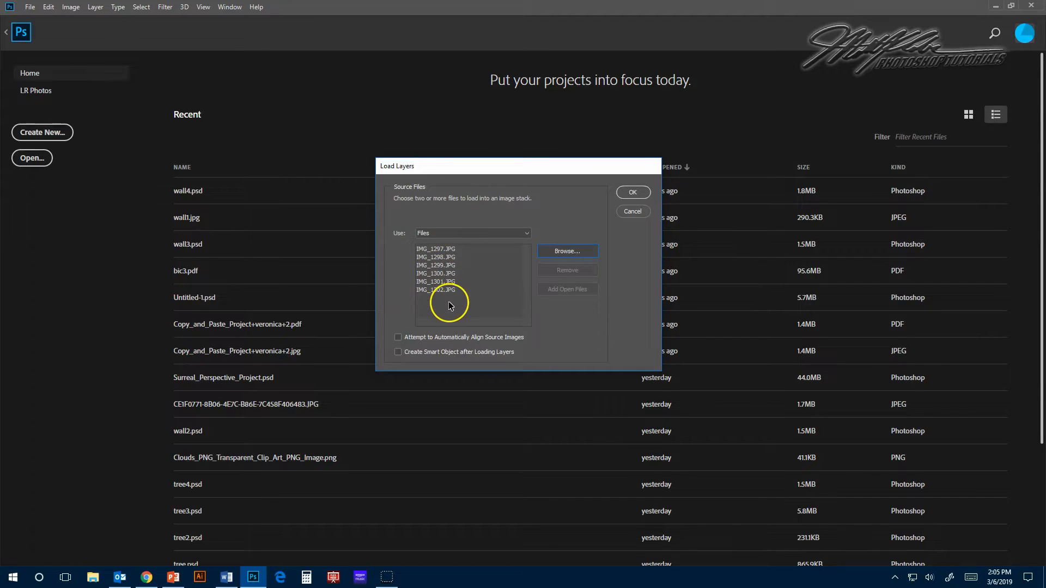
pyautogui.click(642, 196)
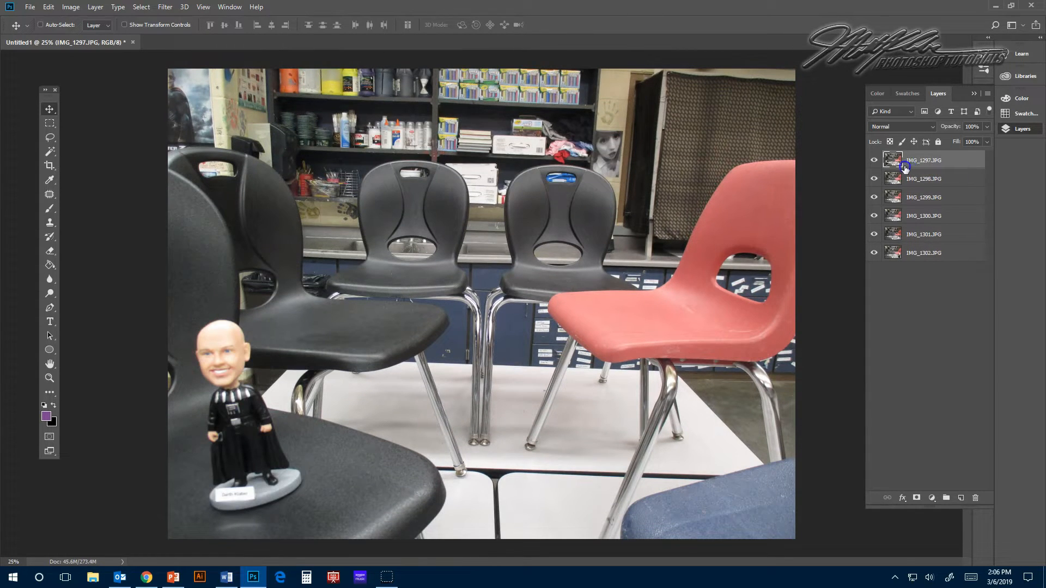
# Step: Hide the photo layers one by one from IMG_1297 downward to examine the figurine's position in each shot
pyautogui.click(873, 178)
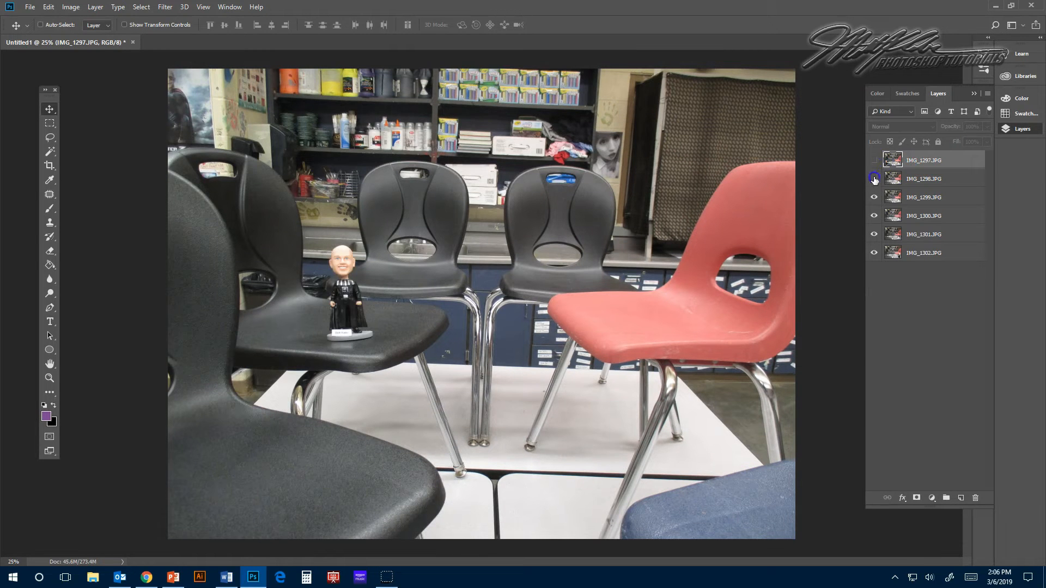
pyautogui.click(874, 198)
pyautogui.click(873, 216)
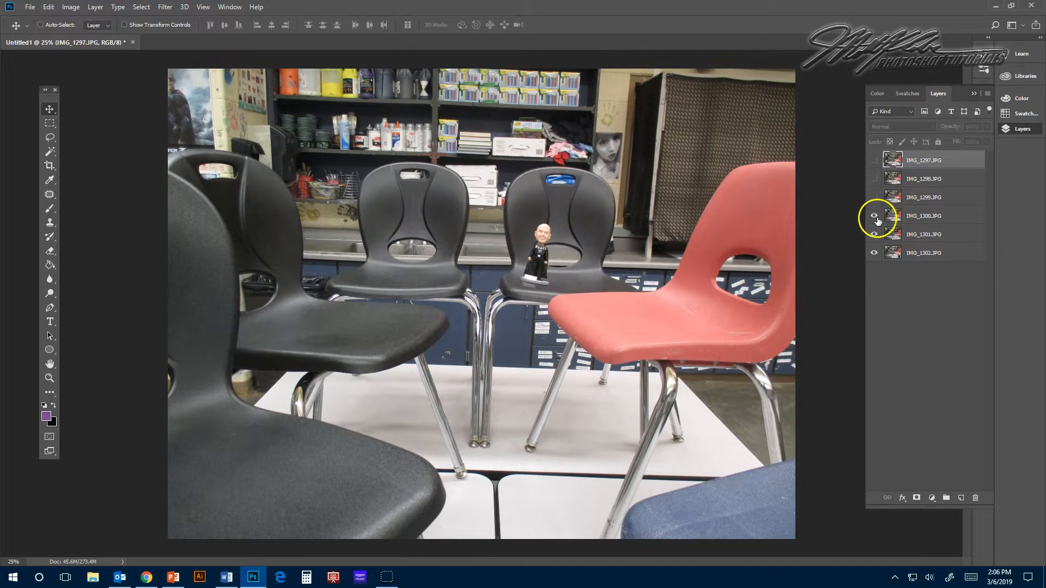
pyautogui.click(874, 235)
pyautogui.click(872, 253)
# Step: Show the layers again from IMG_1302 up to IMG_1297, toggling them to compare how the figurine moves between chairs
pyautogui.click(873, 253)
pyautogui.click(874, 235)
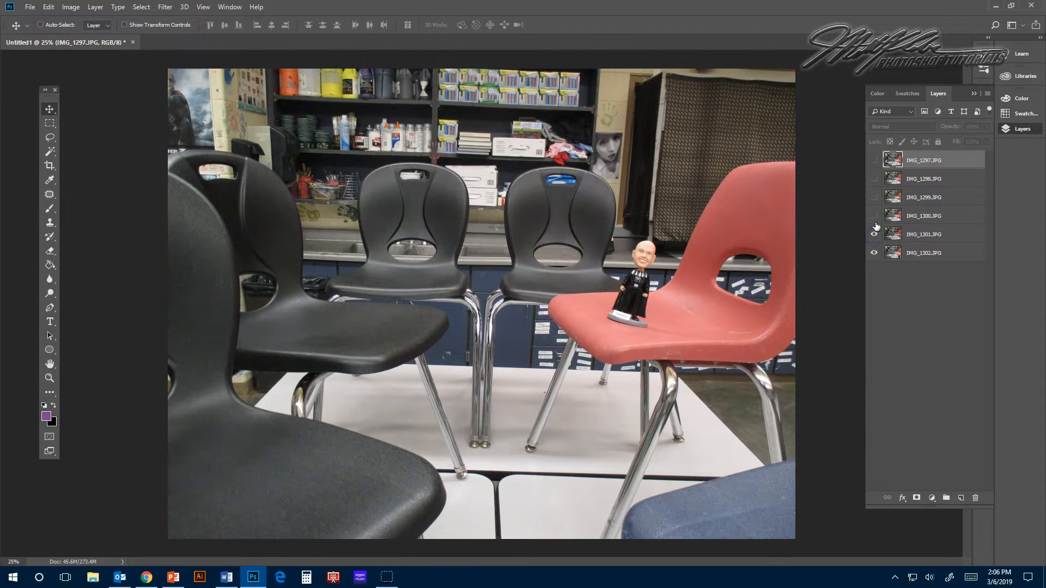
pyautogui.click(873, 216)
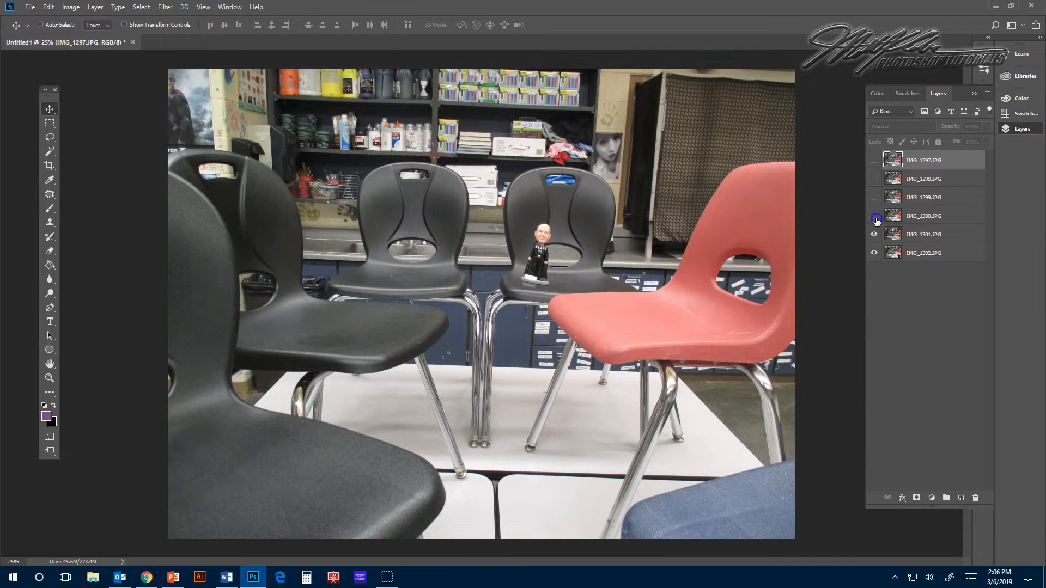
pyautogui.click(874, 218)
pyautogui.click(875, 218)
pyautogui.click(876, 218)
pyautogui.click(875, 216)
pyautogui.click(873, 199)
pyautogui.click(873, 200)
pyautogui.click(872, 200)
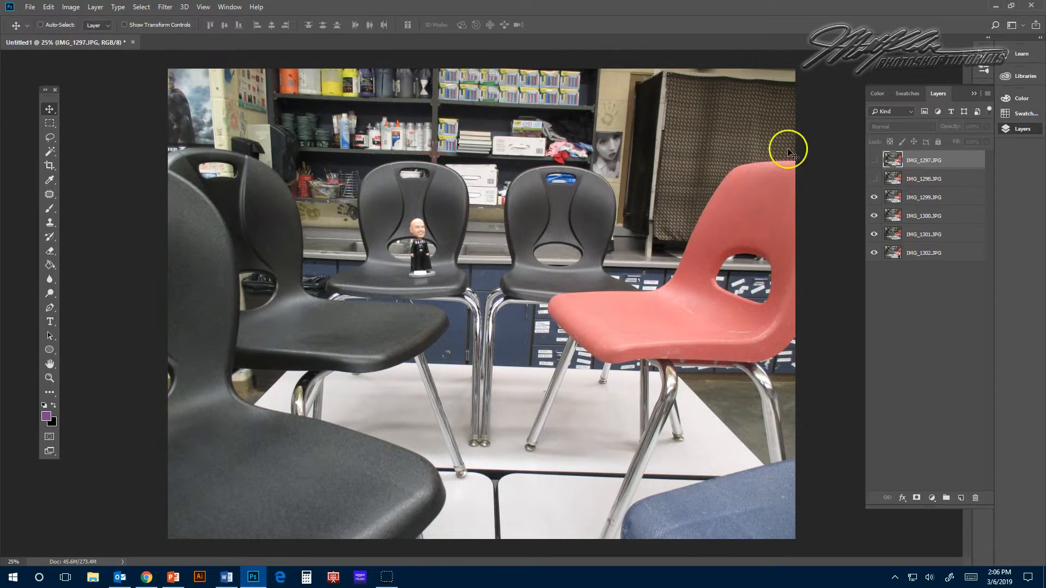
pyautogui.click(874, 199)
pyautogui.click(874, 200)
pyautogui.click(875, 198)
pyautogui.click(874, 180)
pyautogui.click(873, 179)
pyautogui.click(874, 161)
pyautogui.click(874, 161)
pyautogui.click(874, 180)
pyautogui.click(874, 197)
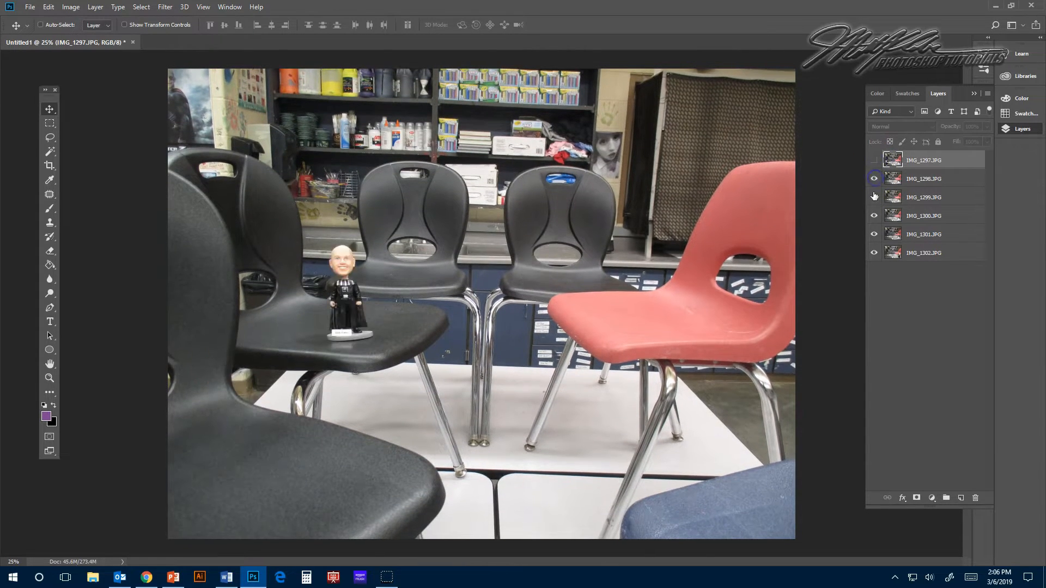
pyautogui.click(874, 161)
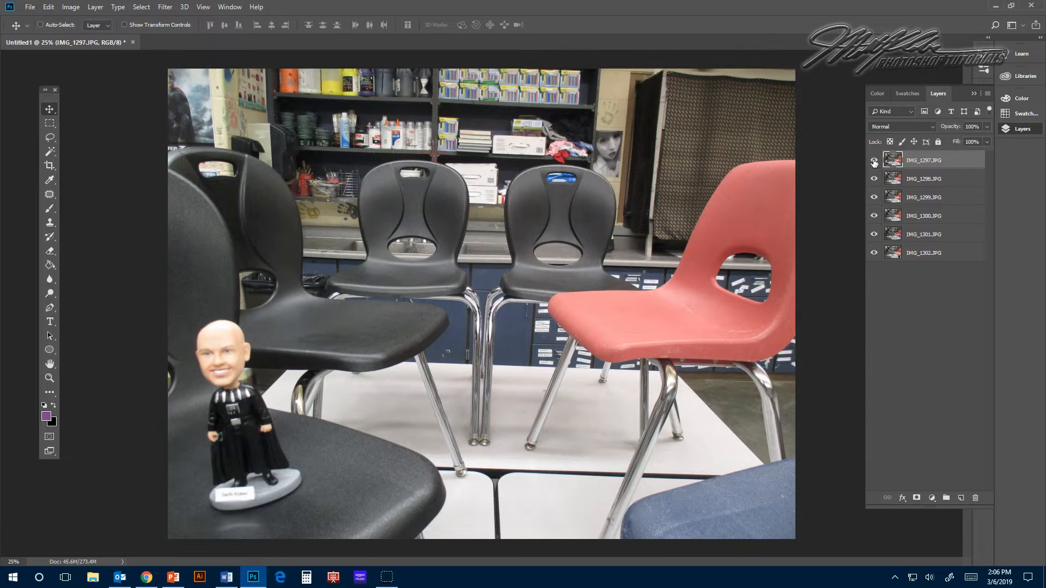
# Step: Hide the IMG_1297, IMG_1298 and IMG_1299 layers, toggling them to compare the photos
pyautogui.click(874, 162)
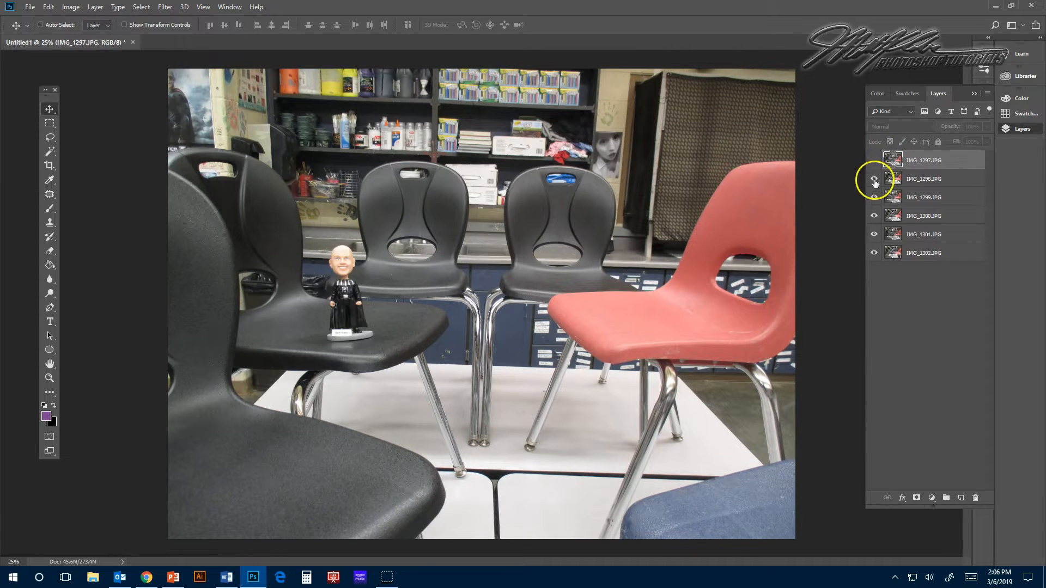
pyautogui.click(874, 179)
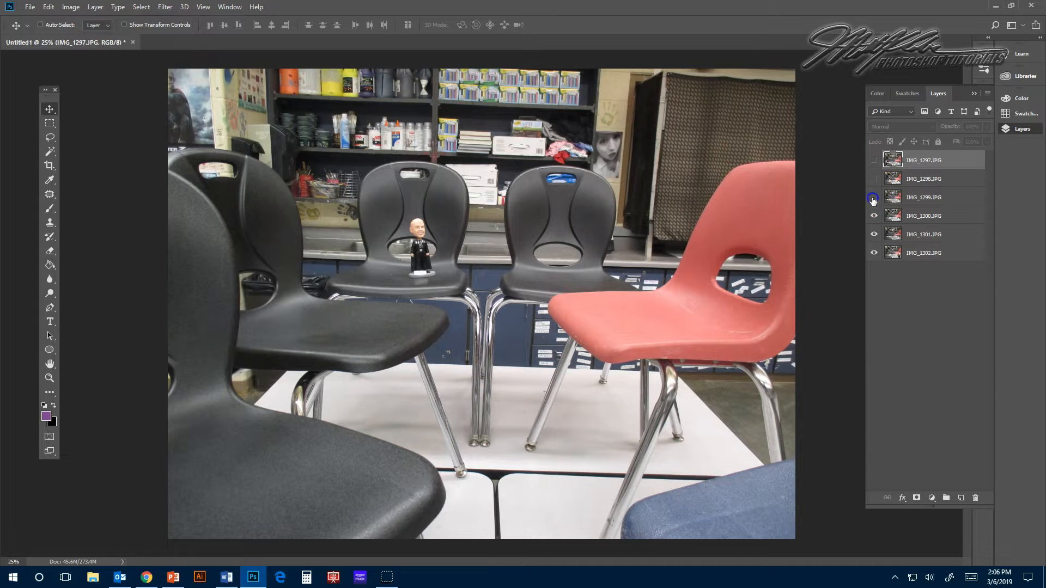
pyautogui.click(873, 197)
pyautogui.click(873, 197)
pyautogui.click(874, 178)
pyautogui.click(874, 179)
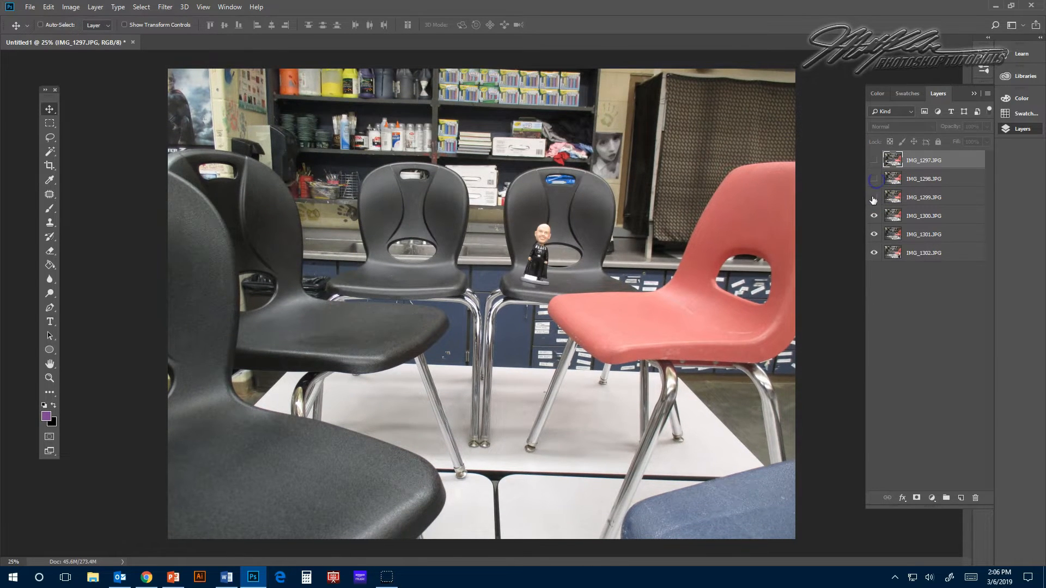
pyautogui.click(873, 198)
pyautogui.click(873, 197)
pyautogui.click(873, 197)
pyautogui.click(873, 197)
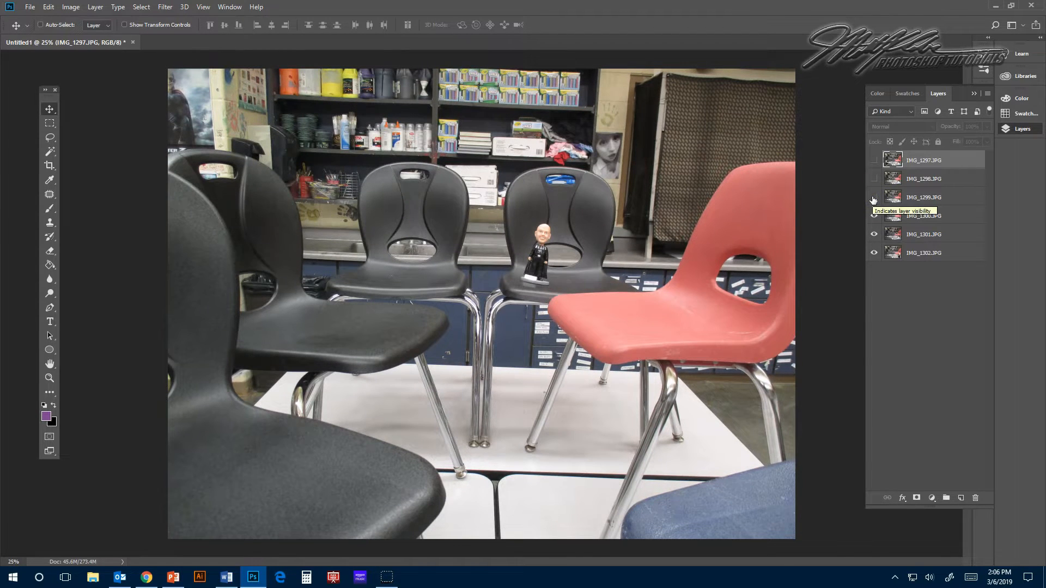
# Step: Hide the IMG_1301 and IMG_1302 layers and move the IMG_1300 layer to the bottom of the stack
pyautogui.click(923, 216)
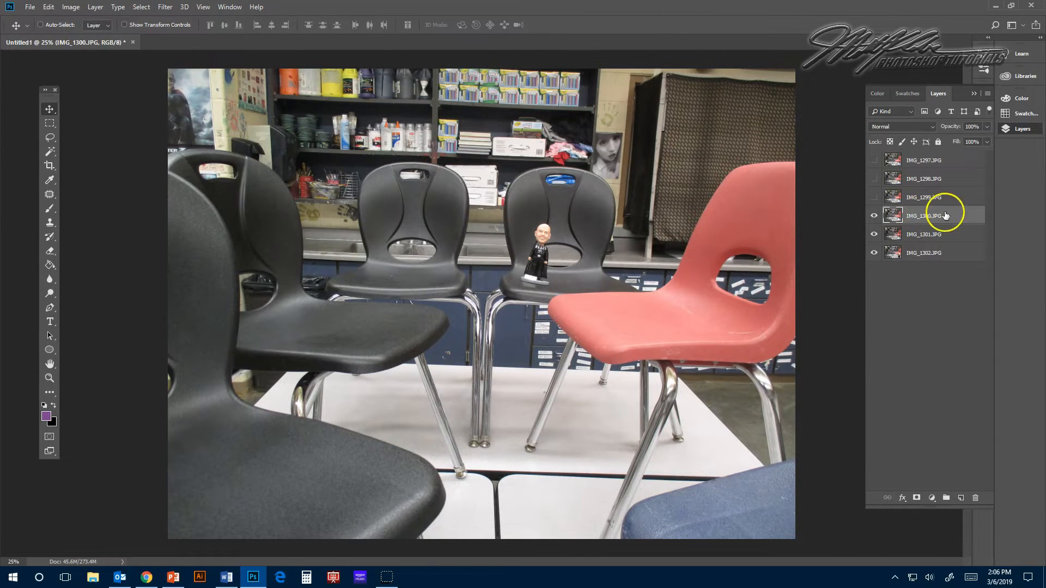
pyautogui.click(874, 216)
pyautogui.click(874, 216)
pyautogui.click(874, 236)
pyautogui.click(873, 253)
pyautogui.moveTo(962, 214); pyautogui.dragTo(963, 263)
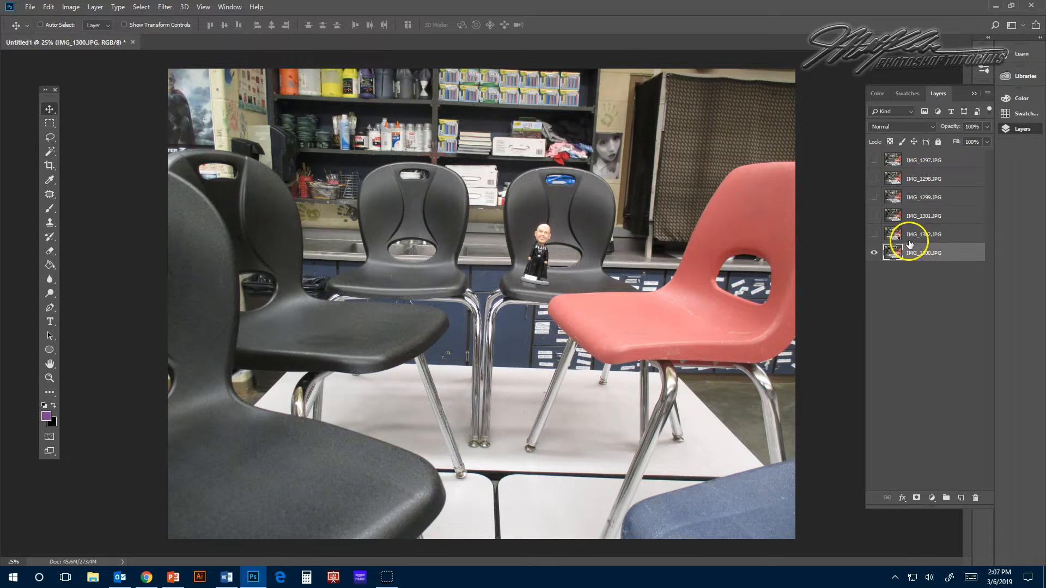
# Step: Hide the IMG_1300 layer, then show and select only the IMG_1297 layer
pyautogui.click(874, 253)
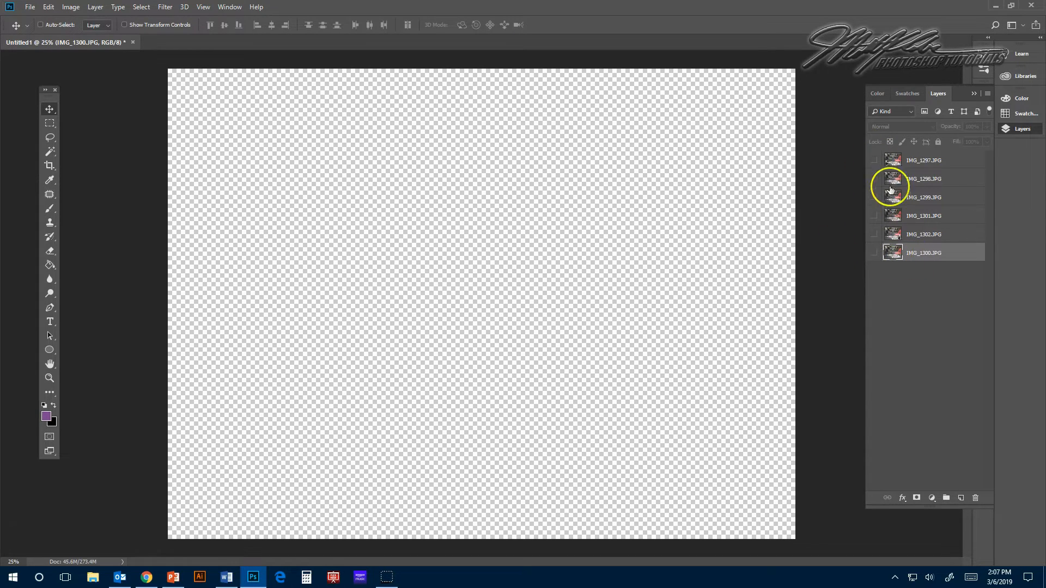
pyautogui.click(873, 162)
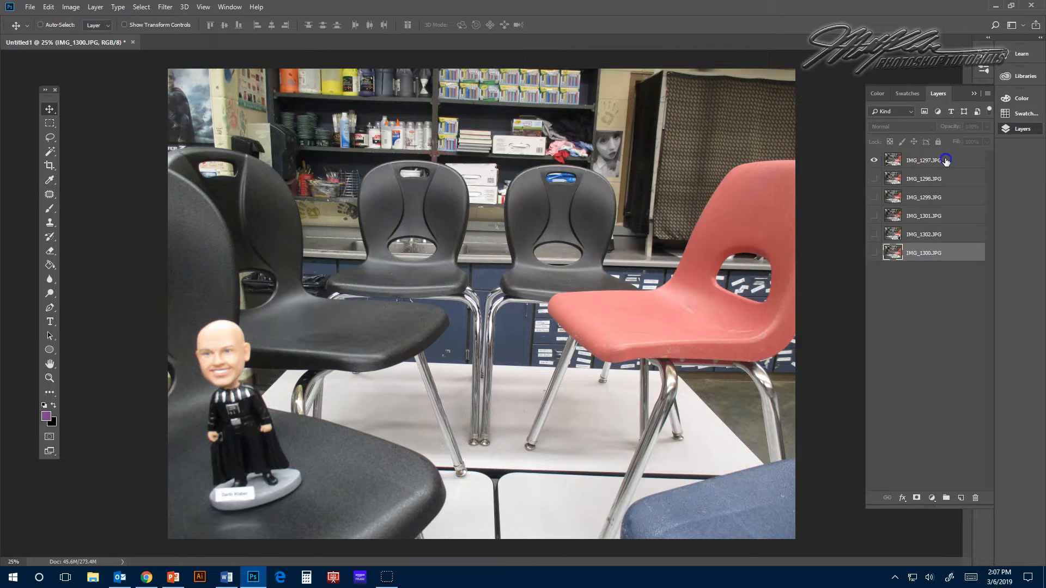
pyautogui.click(880, 164)
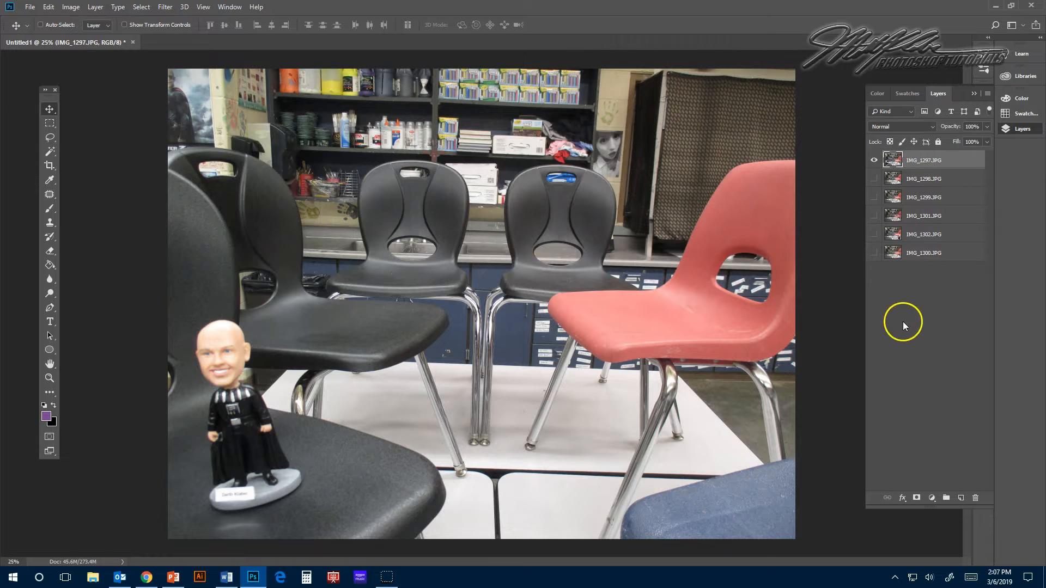
# Step: Add a white layer mask to each of the layers IMG_1297, IMG_1298, IMG_1299, IMG_1301 and IMG_1302
pyautogui.click(916, 498)
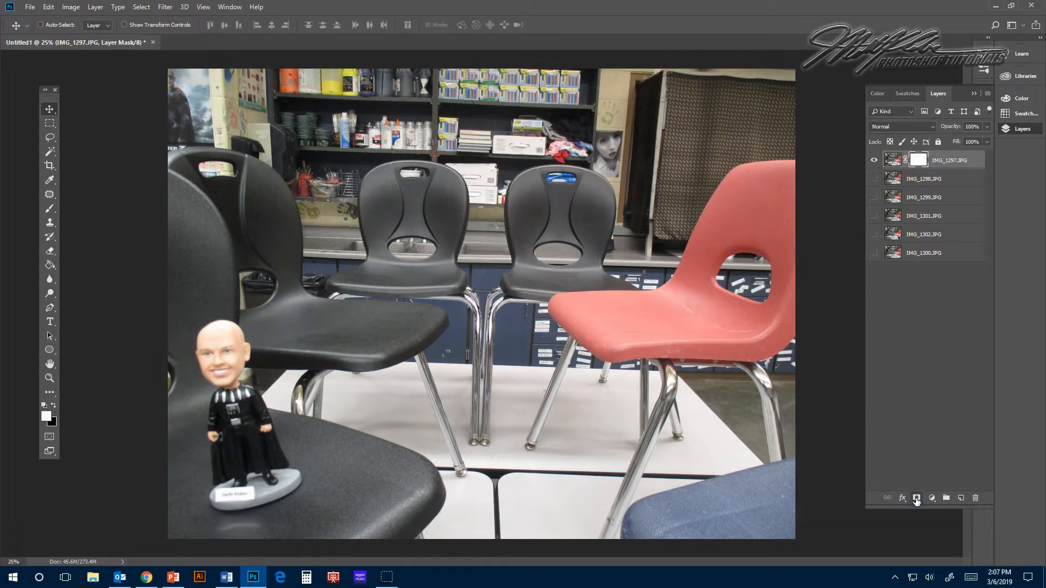
pyautogui.click(921, 180)
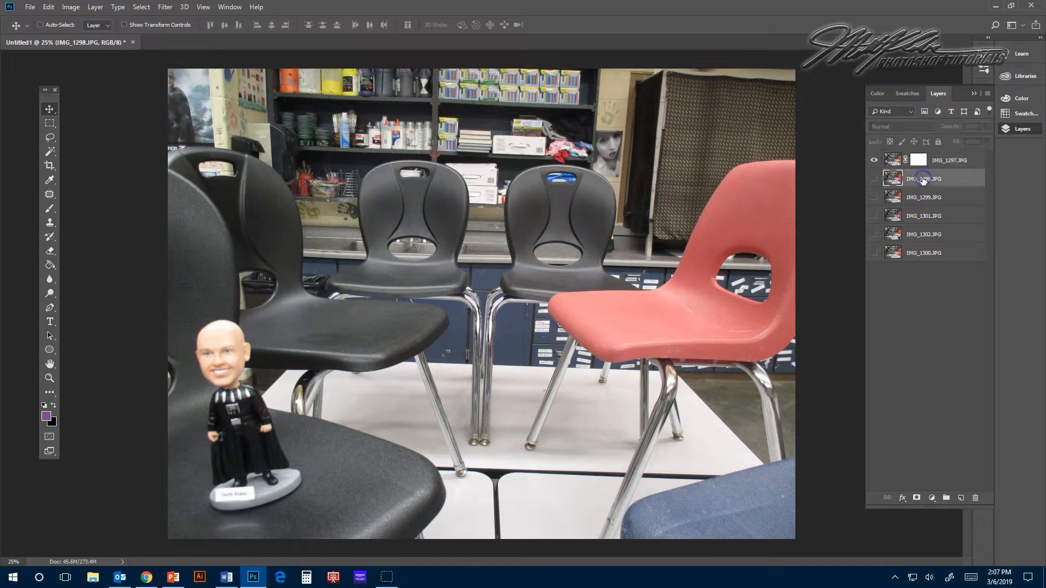
pyautogui.click(916, 498)
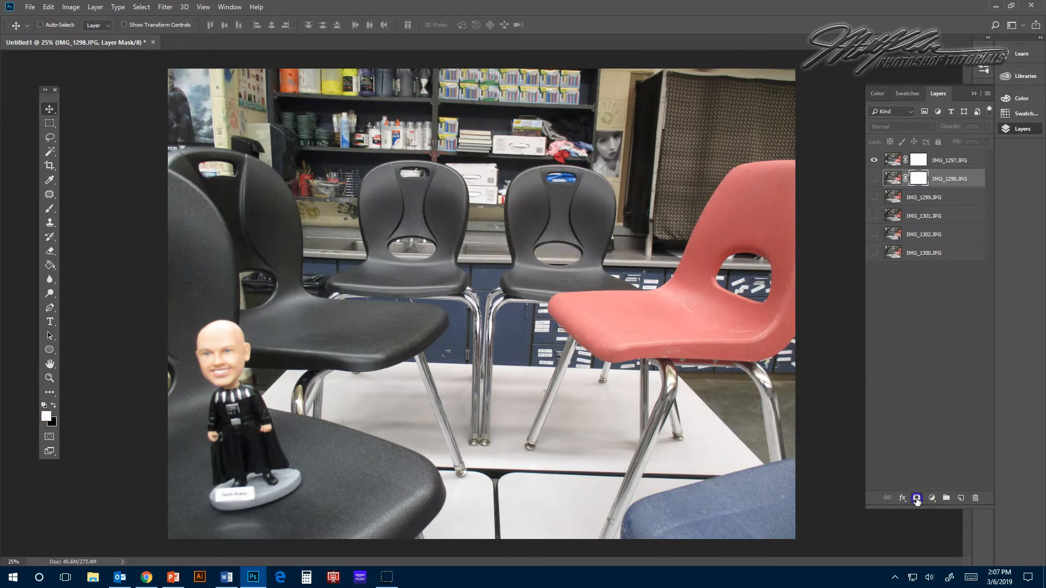
pyautogui.click(923, 199)
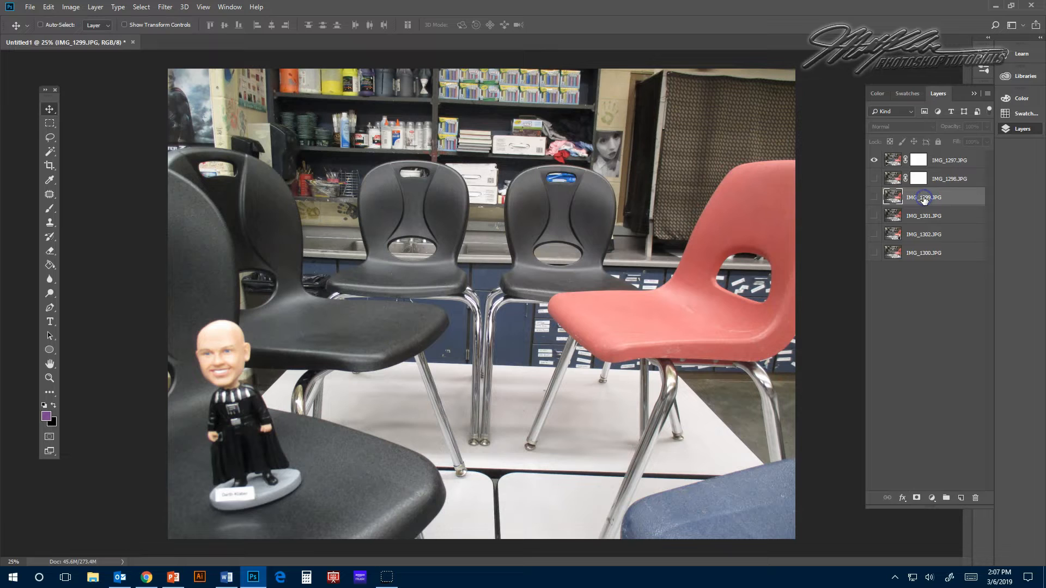
pyautogui.click(916, 498)
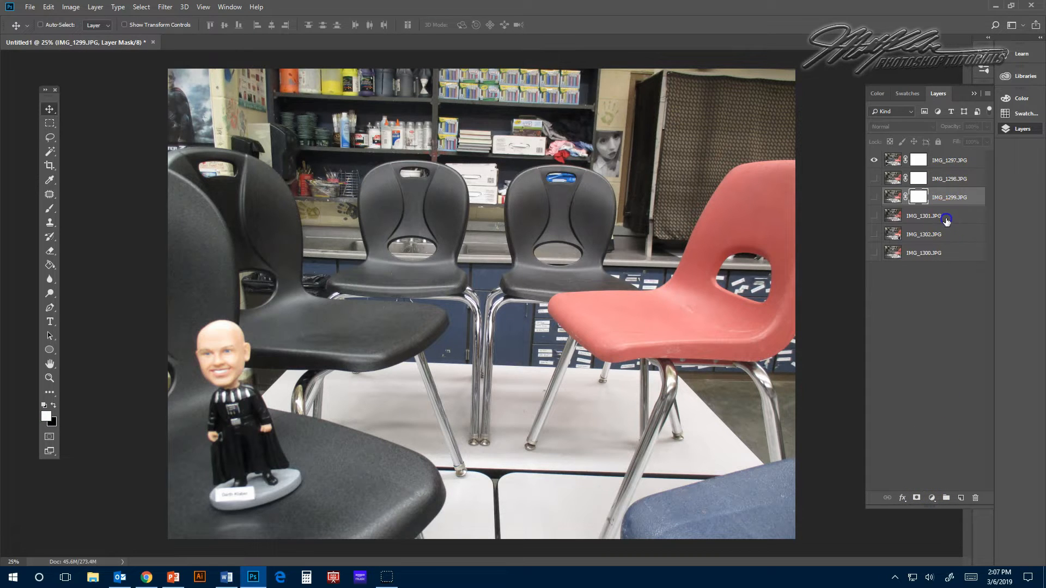
pyautogui.click(943, 215)
pyautogui.click(916, 497)
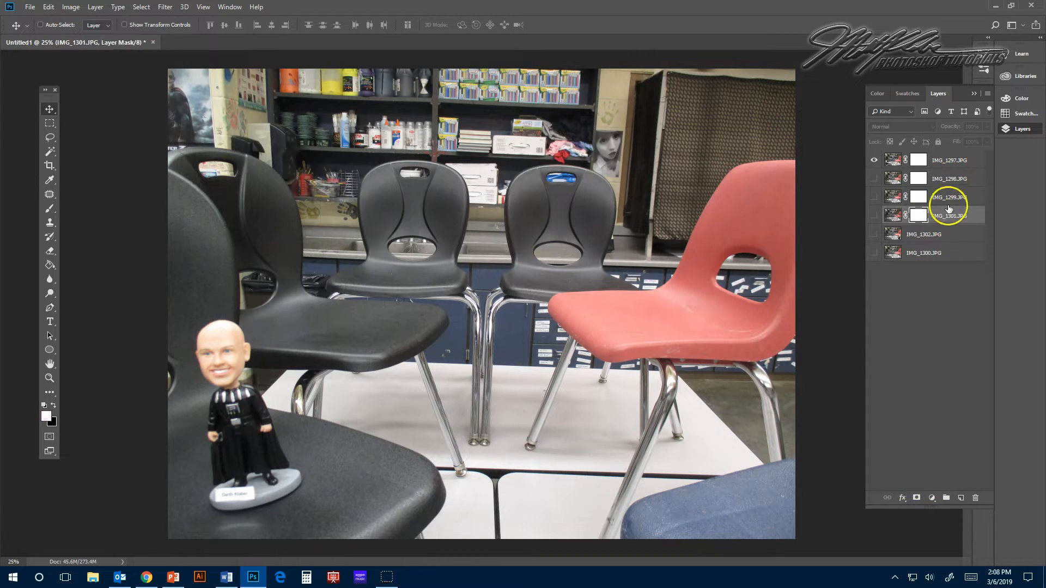
pyautogui.click(947, 238)
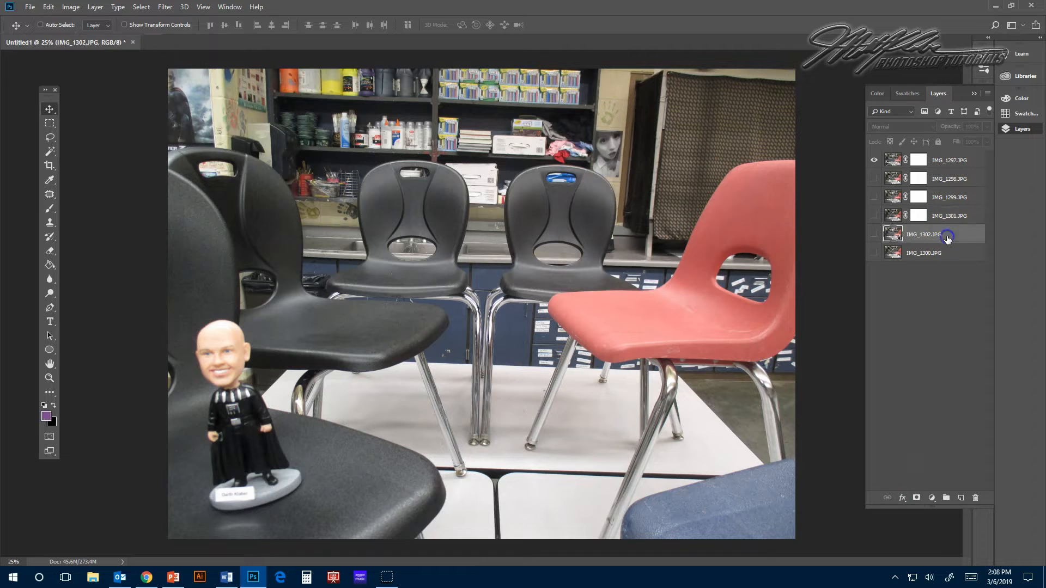
pyautogui.click(916, 498)
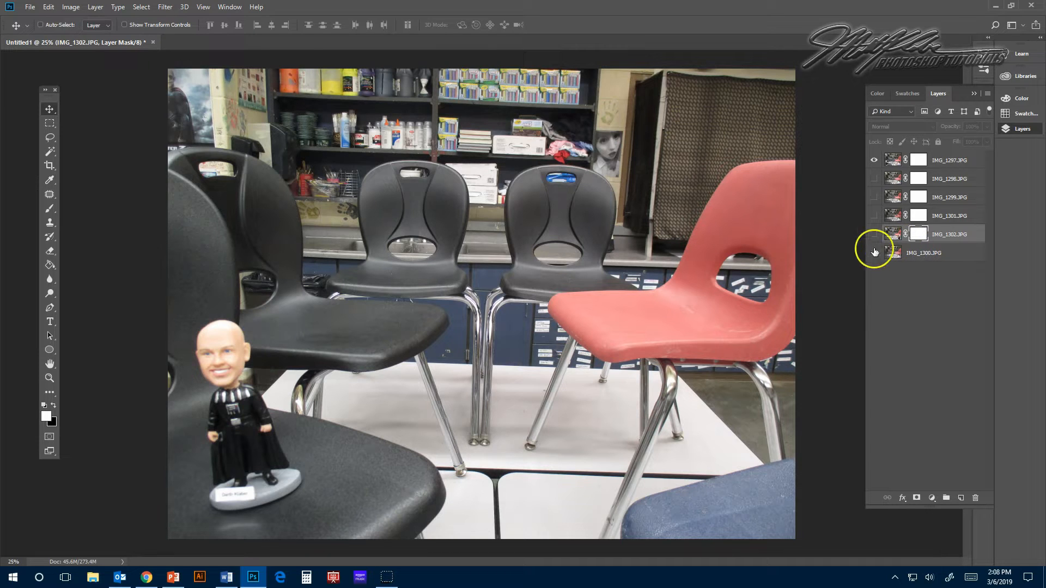
# Step: Make the layer mask of the IMG_1297 layer the active editing target
pyautogui.click(964, 158)
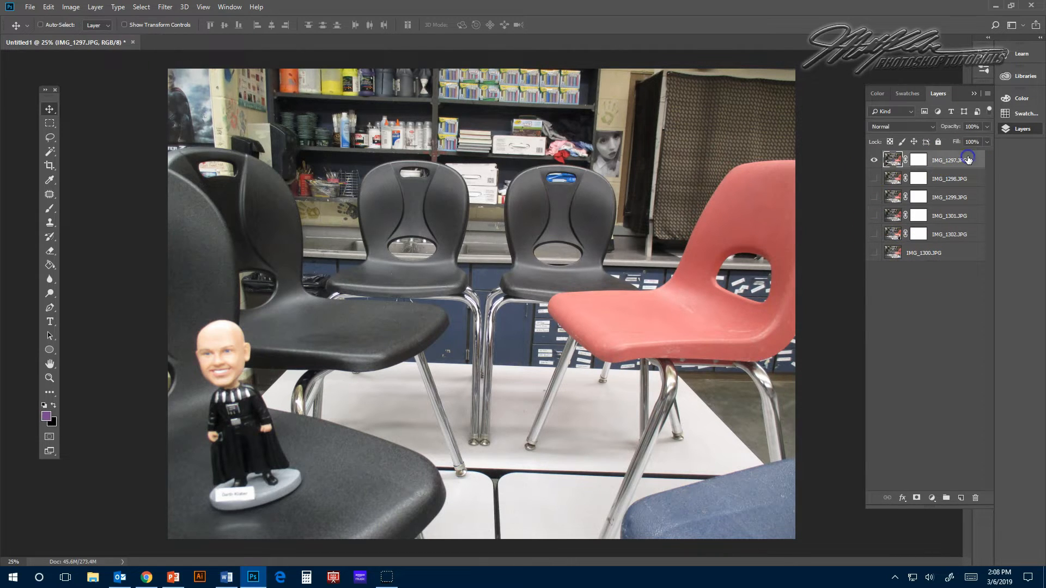
pyautogui.click(917, 159)
pyautogui.click(964, 162)
pyautogui.click(903, 162)
pyautogui.click(917, 160)
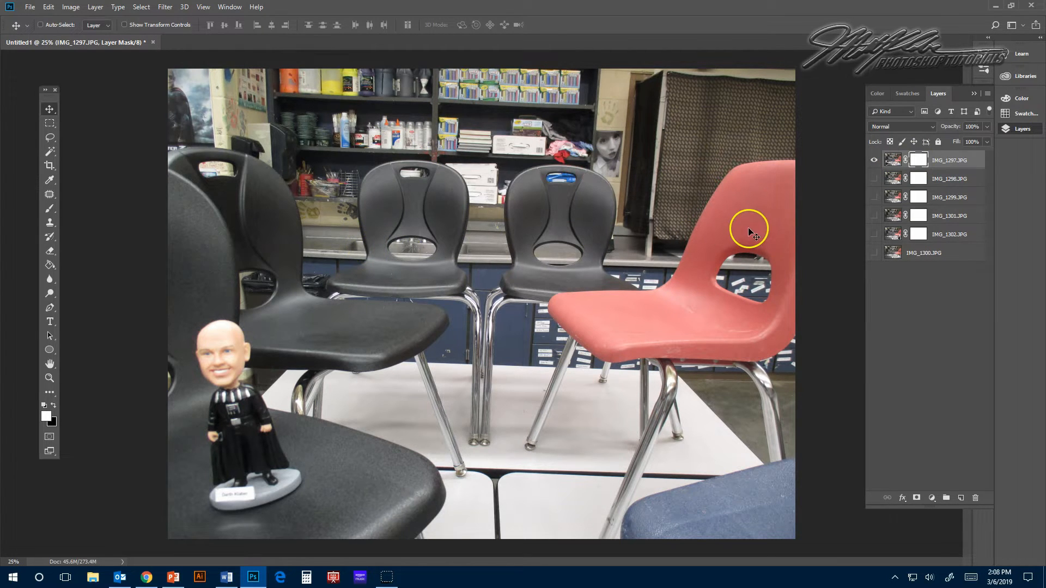
# Step: Invert the IMG_1297 layer mask to black
pyautogui.click(72, 7)
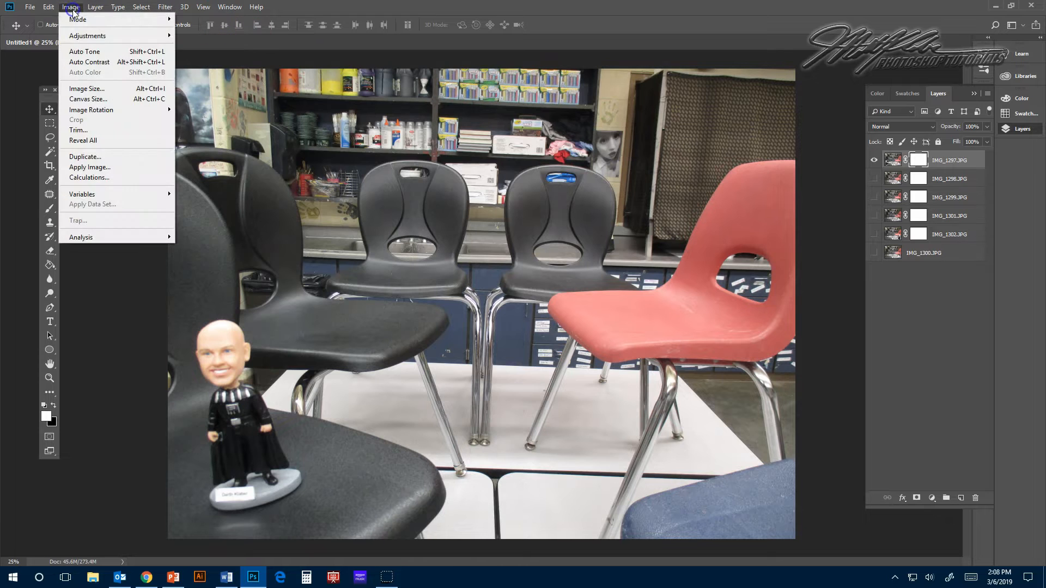
pyautogui.moveTo(86, 37)
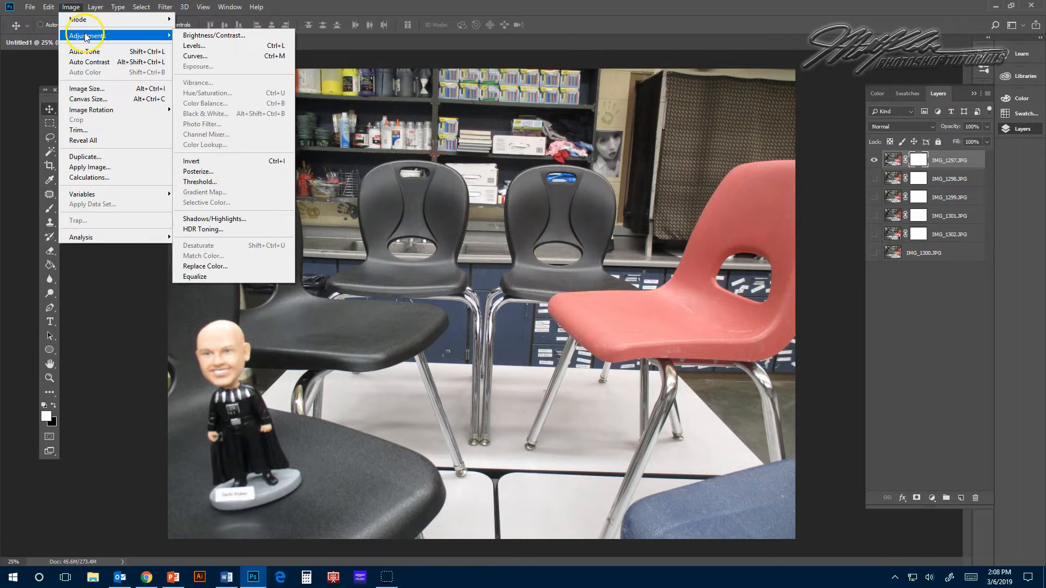
pyautogui.click(195, 161)
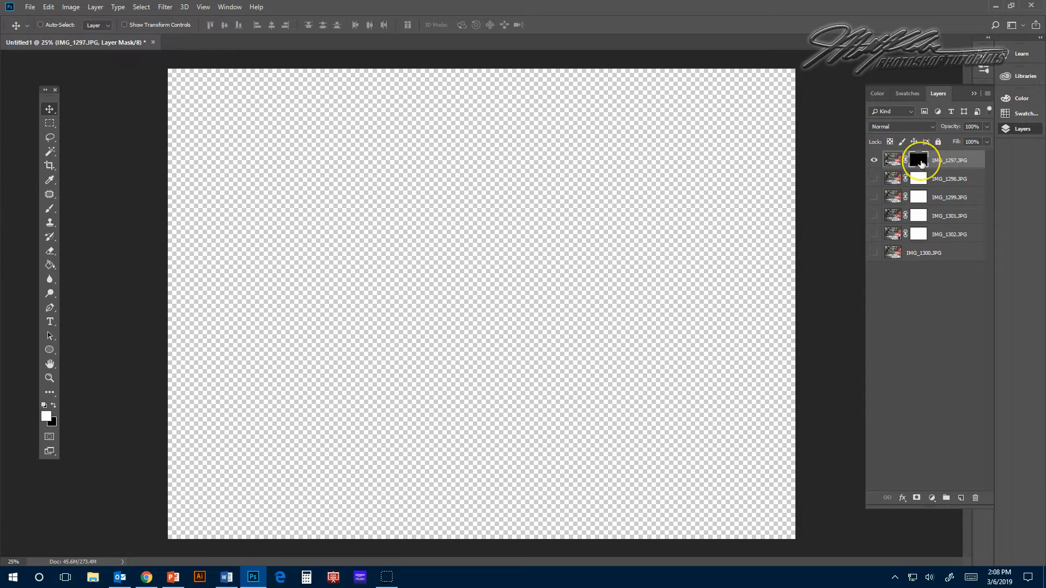
# Step: Paint white test strokes on the IMG_1297 mask with the Brush tool, raising its opacity to 100%, and cover them again with black
pyautogui.click(49, 209)
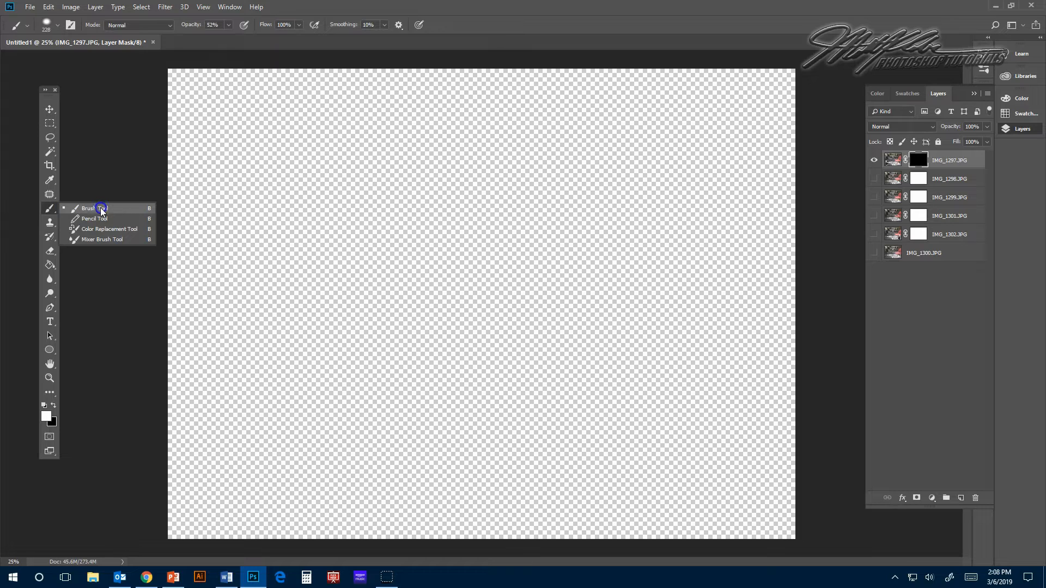
pyautogui.click(100, 207)
pyautogui.moveTo(245, 219)
pyautogui.mouseDown()
pyautogui.moveTo(256, 252)
pyautogui.moveTo(296, 269)
pyautogui.moveTo(327, 303)
pyautogui.mouseUp()
pyautogui.click(227, 25)
pyautogui.moveTo(229, 40); pyautogui.dragTo(271, 37)
pyautogui.moveTo(264, 196)
pyautogui.mouseDown()
pyautogui.moveTo(229, 252)
pyautogui.moveTo(258, 260)
pyautogui.moveTo(349, 232)
pyautogui.moveTo(334, 271)
pyautogui.moveTo(304, 298)
pyautogui.moveTo(287, 351)
pyautogui.moveTo(357, 342)
pyautogui.moveTo(388, 288)
pyautogui.moveTo(323, 295)
pyautogui.moveTo(275, 343)
pyautogui.mouseUp()
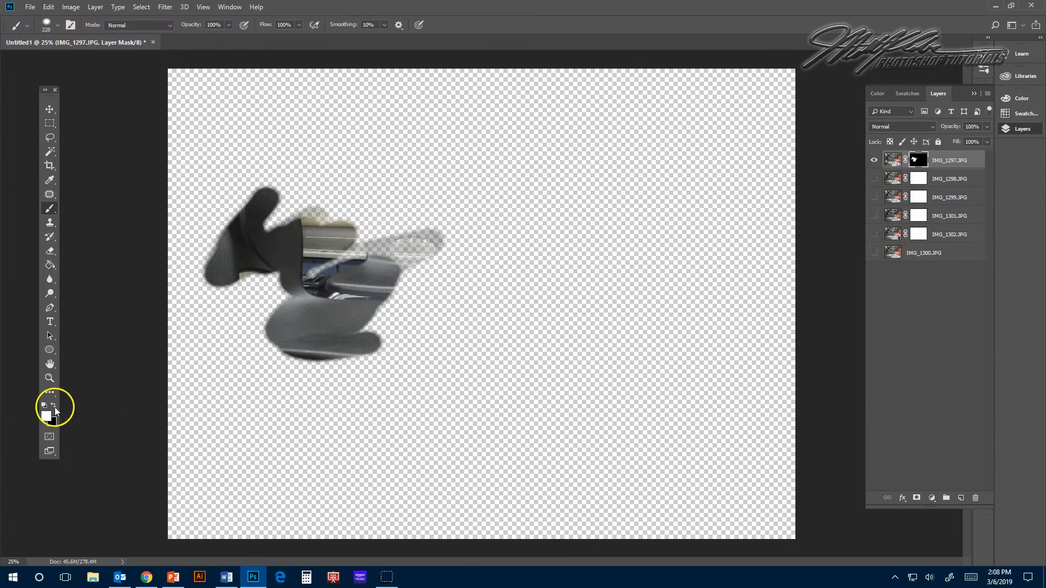
pyautogui.moveTo(191, 318)
pyautogui.mouseDown()
pyautogui.moveTo(250, 235)
pyautogui.moveTo(248, 210)
pyautogui.moveTo(230, 217)
pyautogui.moveTo(235, 233)
pyautogui.moveTo(294, 196)
pyautogui.moveTo(252, 180)
pyautogui.moveTo(304, 207)
pyautogui.moveTo(297, 238)
pyautogui.moveTo(241, 264)
pyautogui.moveTo(374, 188)
pyautogui.moveTo(379, 211)
pyautogui.moveTo(369, 247)
pyautogui.moveTo(280, 257)
pyautogui.moveTo(279, 290)
pyautogui.moveTo(226, 322)
pyautogui.moveTo(400, 278)
pyautogui.moveTo(369, 311)
pyautogui.moveTo(380, 332)
pyautogui.moveTo(316, 369)
pyautogui.moveTo(325, 372)
pyautogui.moveTo(389, 336)
pyautogui.mouseUp()
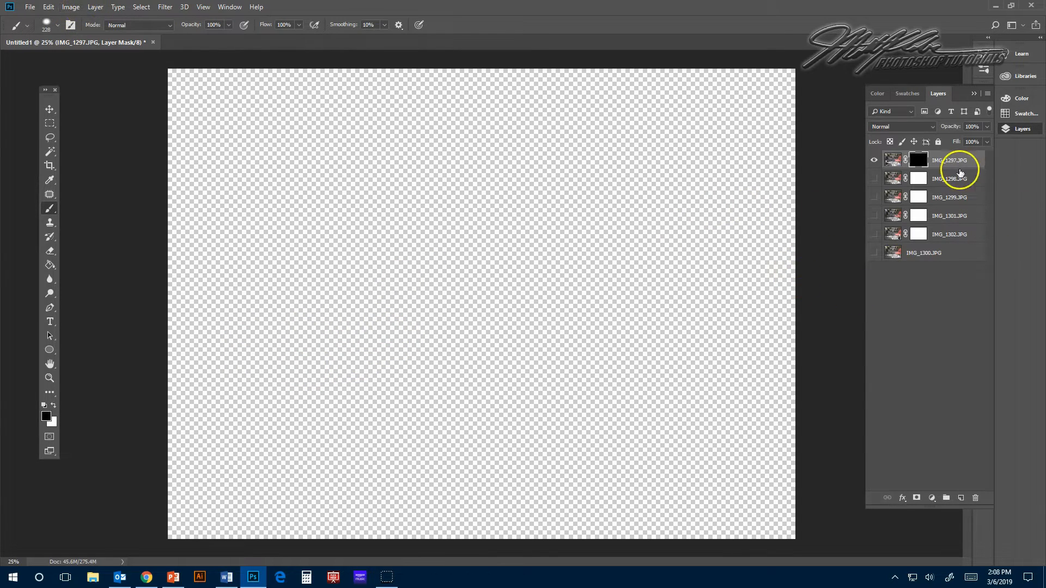
# Step: Invert the IMG_1297 layer mask back to white
pyautogui.click(79, 9)
pyautogui.moveTo(96, 35)
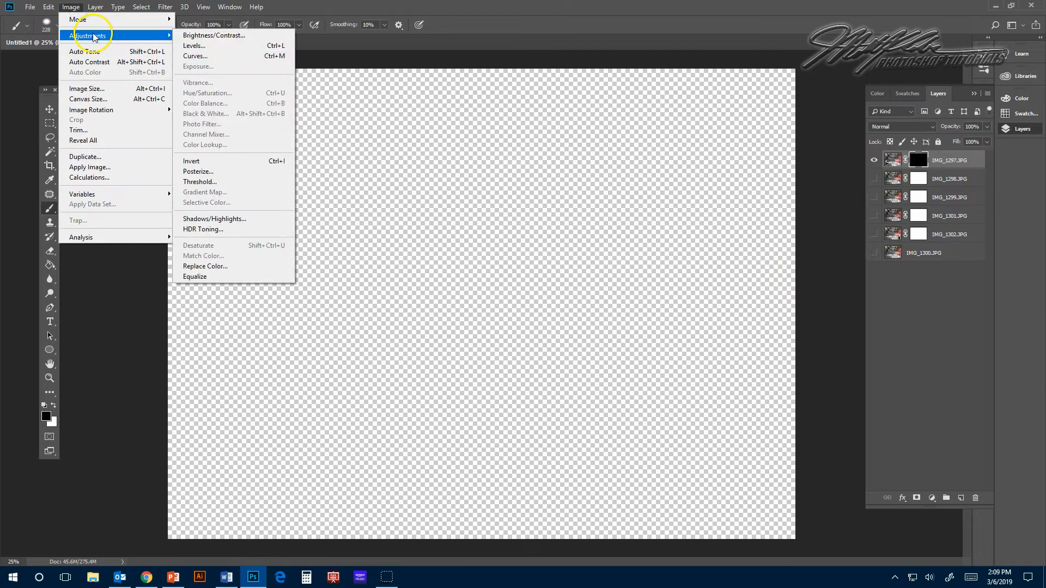
pyautogui.click(196, 160)
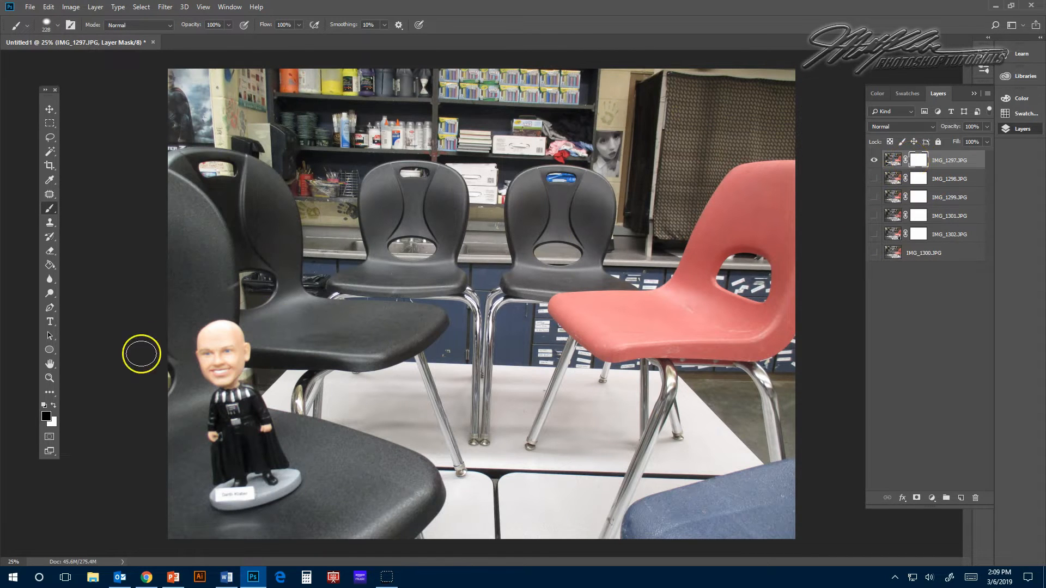
# Step: Set the soft round brush to 0% hardness and a size of 464 px
pyautogui.moveTo(51, 211); pyautogui.dragTo(82, 213)
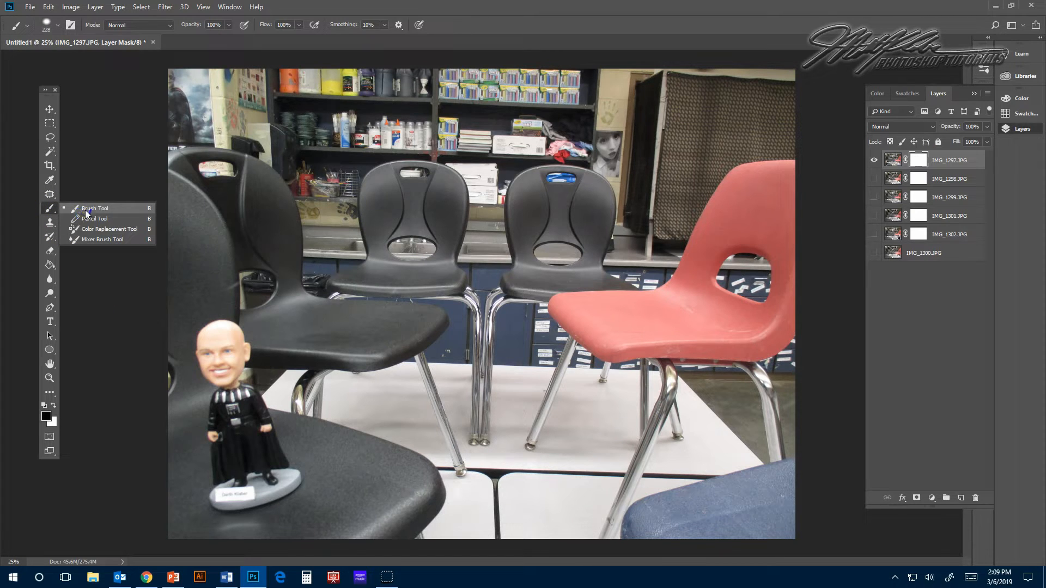
pyautogui.moveTo(85, 210)
pyautogui.mouseDown()
pyautogui.moveTo(91, 241)
pyautogui.moveTo(86, 209)
pyautogui.mouseUp()
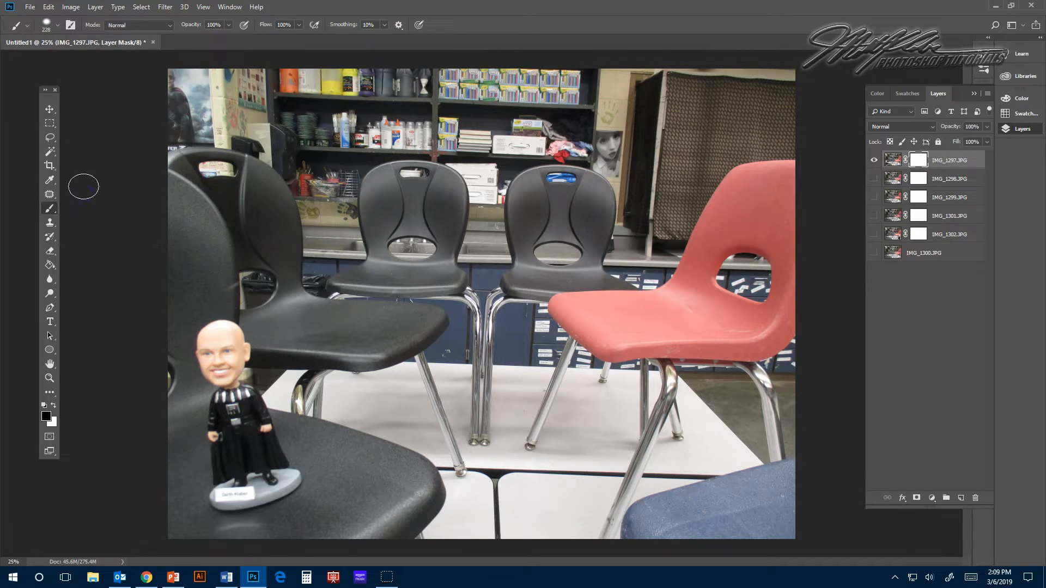
pyautogui.click(46, 25)
pyautogui.moveTo(99, 86); pyautogui.dragTo(60, 86)
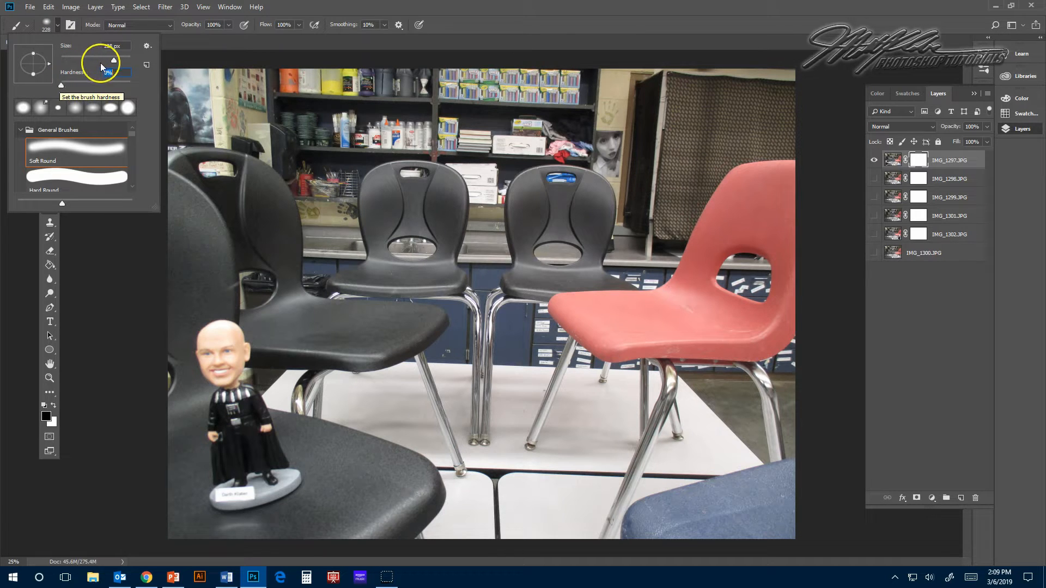
pyautogui.moveTo(113, 59); pyautogui.dragTo(121, 61)
# Step: Paint black on the IMG_1297 mask over the figurine on the front-left chair and invert the mask
pyautogui.moveTo(222, 340)
pyautogui.mouseDown()
pyautogui.moveTo(239, 359)
pyautogui.moveTo(216, 345)
pyautogui.moveTo(232, 361)
pyautogui.moveTo(231, 403)
pyautogui.moveTo(206, 444)
pyautogui.moveTo(216, 453)
pyautogui.moveTo(207, 477)
pyautogui.moveTo(244, 540)
pyautogui.moveTo(267, 530)
pyautogui.moveTo(291, 485)
pyautogui.moveTo(250, 427)
pyautogui.mouseUp()
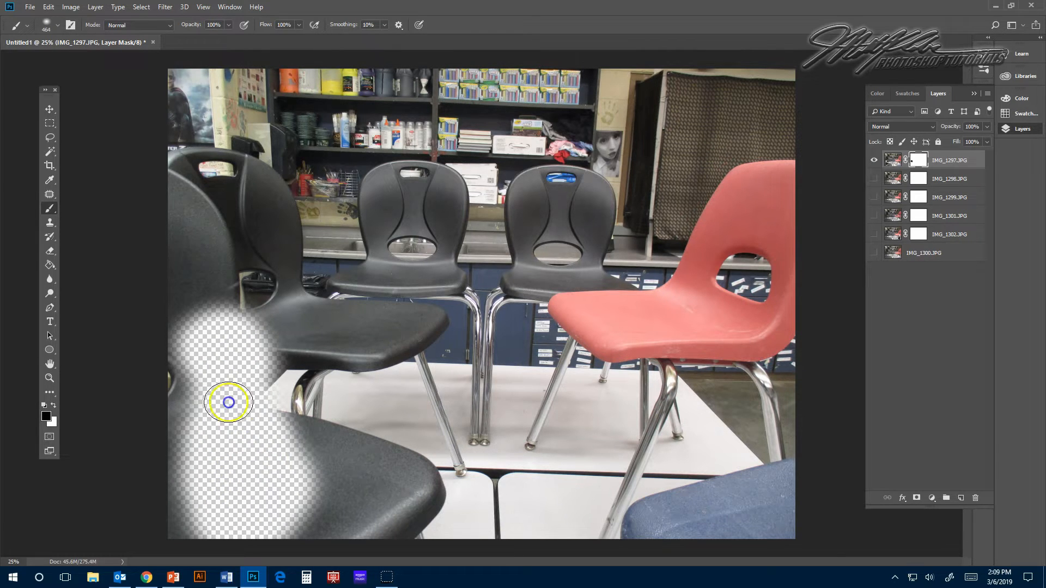
pyautogui.moveTo(217, 357)
pyautogui.mouseDown()
pyautogui.moveTo(237, 333)
pyautogui.moveTo(214, 341)
pyautogui.moveTo(219, 361)
pyautogui.mouseUp()
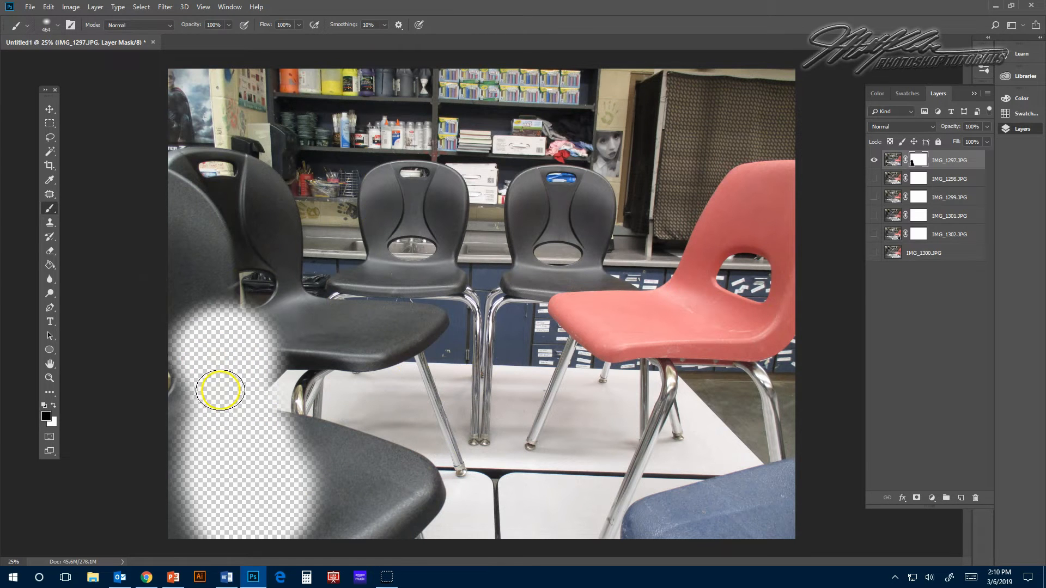
pyautogui.click(70, 7)
pyautogui.click(84, 36)
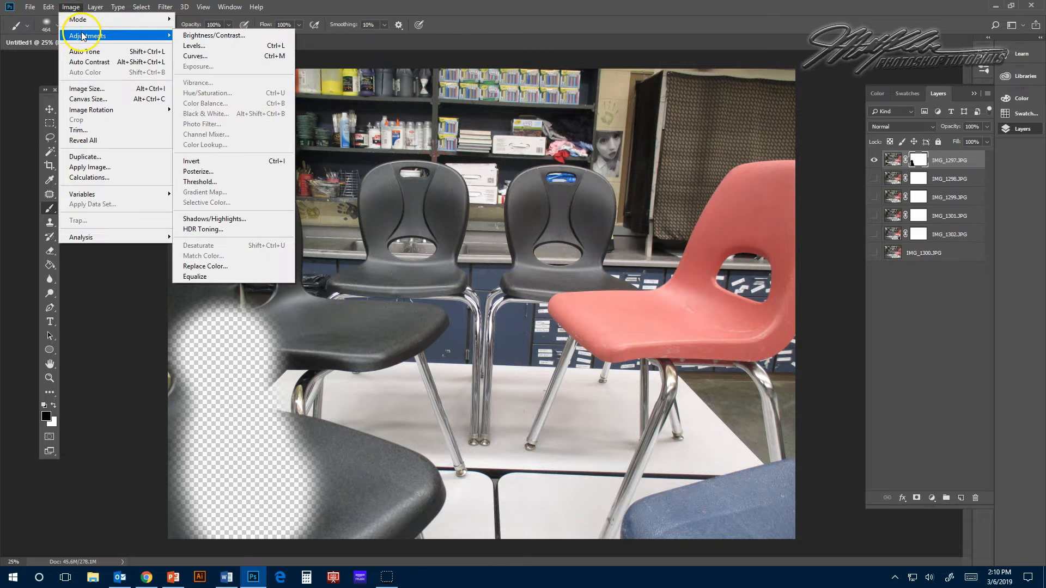
pyautogui.click(227, 162)
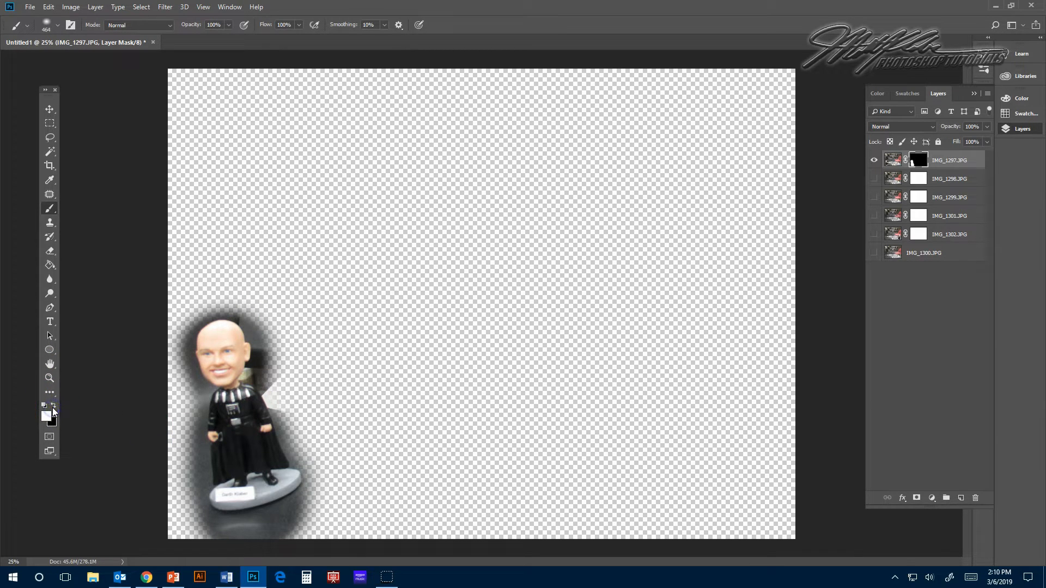
# Step: Widen the revealed area around the front figurine with white on the mask and check the blend against the IMG_1300 photo
pyautogui.moveTo(216, 423)
pyautogui.mouseDown()
pyautogui.moveTo(215, 382)
pyautogui.moveTo(216, 409)
pyautogui.moveTo(257, 391)
pyautogui.moveTo(284, 488)
pyautogui.moveTo(210, 532)
pyautogui.moveTo(247, 539)
pyautogui.moveTo(294, 526)
pyautogui.moveTo(300, 514)
pyautogui.moveTo(277, 478)
pyautogui.mouseUp()
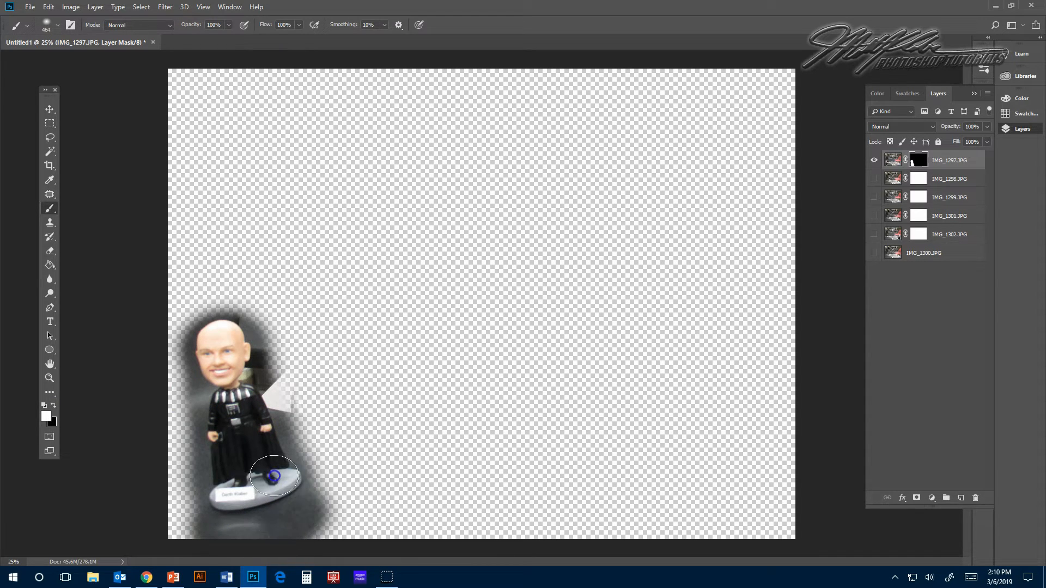
pyautogui.moveTo(212, 342)
pyautogui.mouseDown()
pyautogui.moveTo(205, 374)
pyautogui.moveTo(243, 435)
pyautogui.mouseUp()
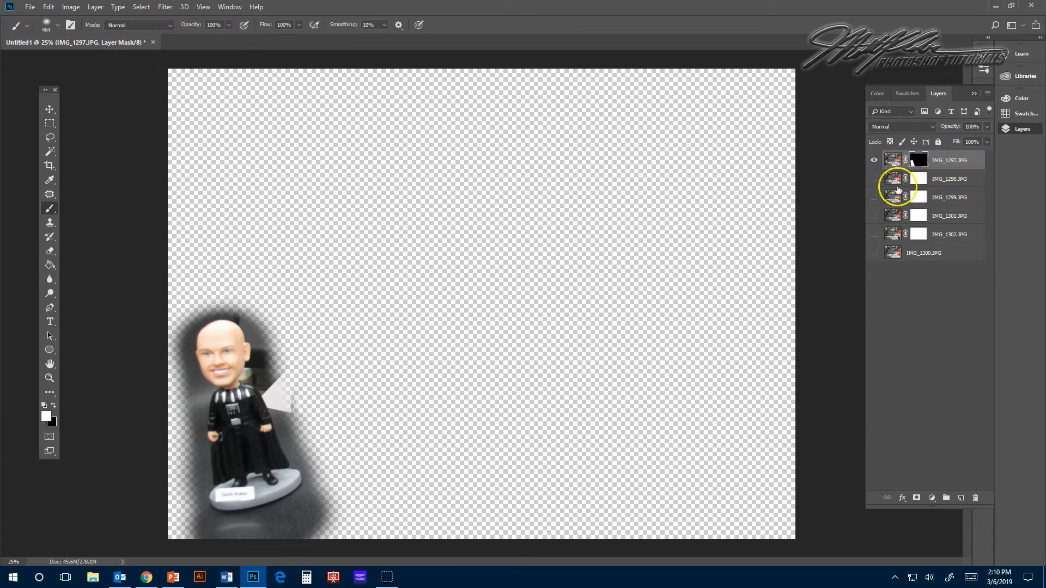
pyautogui.click(874, 254)
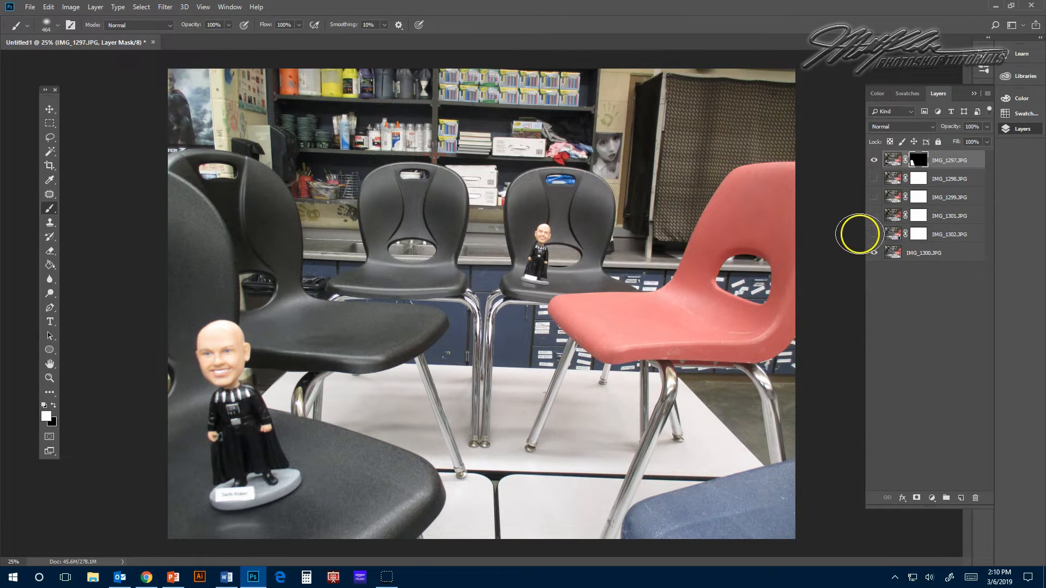
pyautogui.click(874, 254)
# Step: Hide the IMG_1297 layer, show the IMG_1298 layer and select its layer mask
pyautogui.click(873, 161)
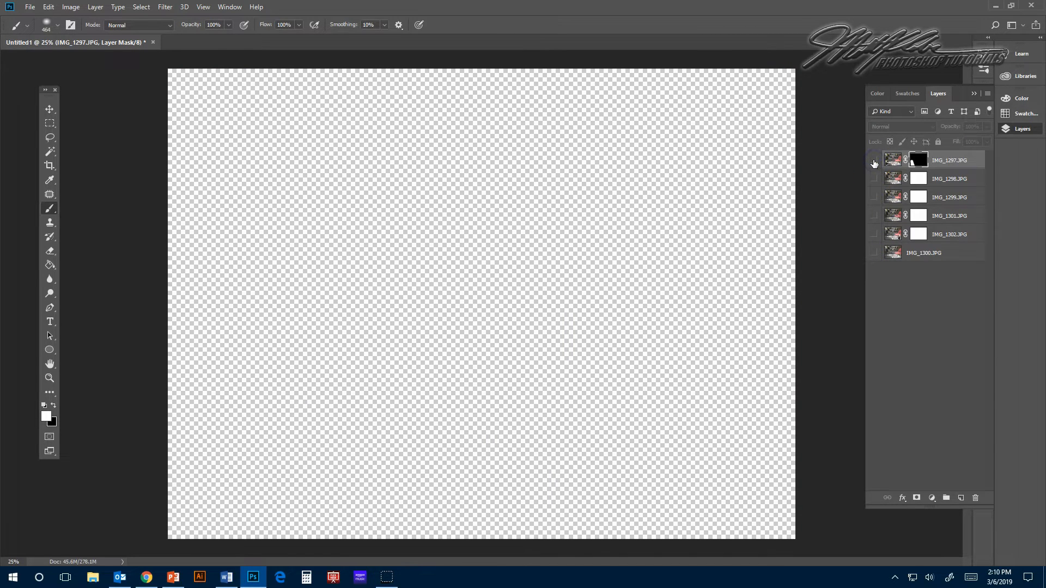
pyautogui.click(875, 179)
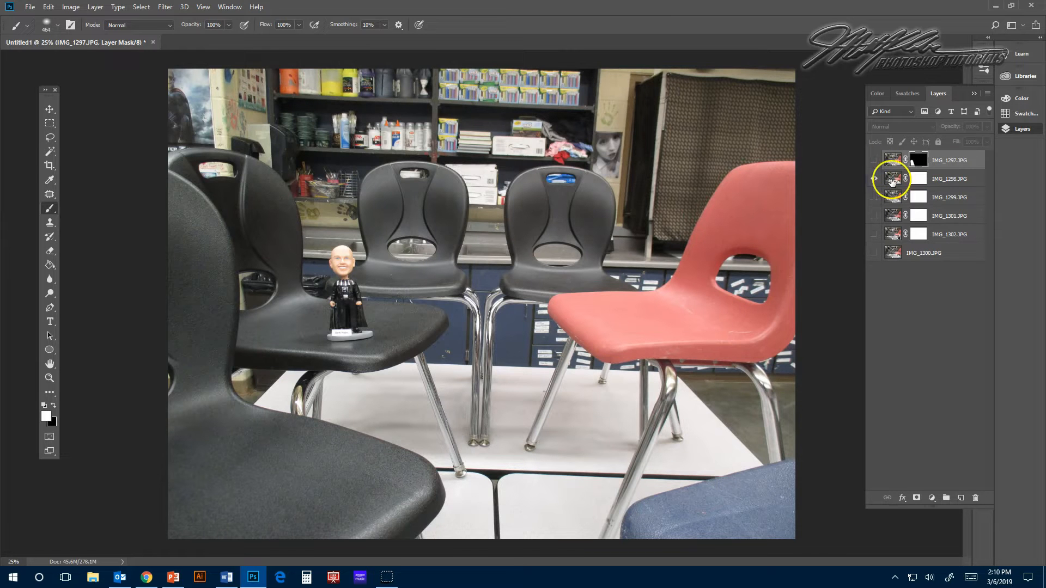
pyautogui.click(893, 180)
pyautogui.click(908, 180)
pyautogui.click(917, 180)
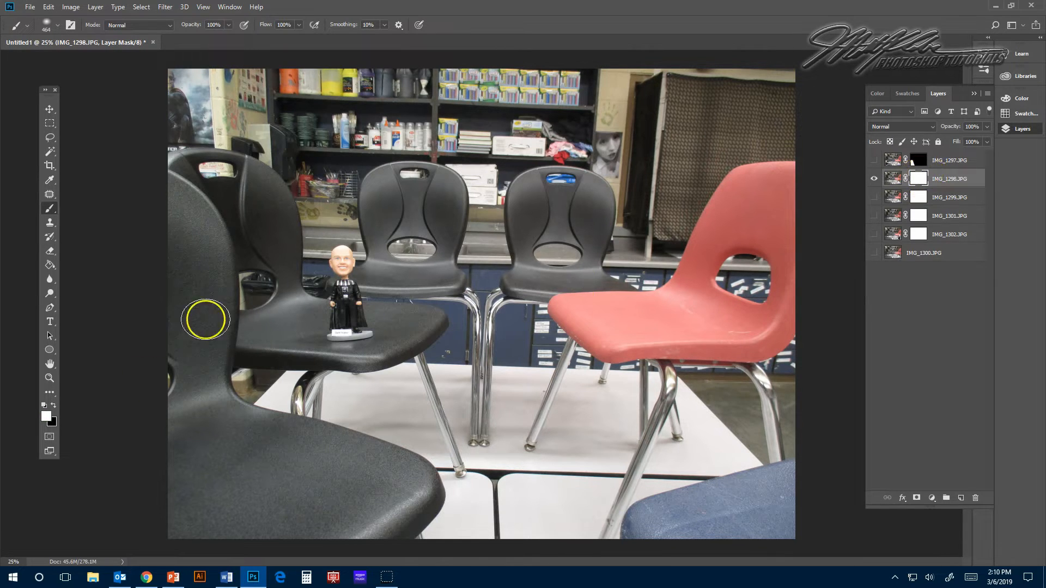
# Step: Paint black on the IMG_1298 mask over the figurine on the second black chair and invert the mask
pyautogui.click(53, 406)
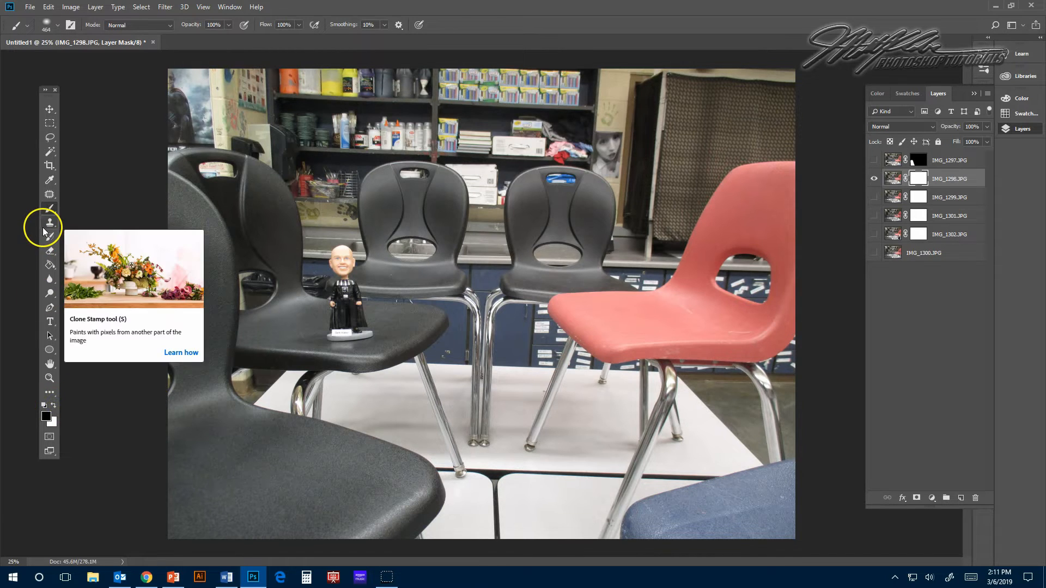
pyautogui.moveTo(343, 256)
pyautogui.mouseDown()
pyautogui.moveTo(342, 330)
pyautogui.moveTo(332, 335)
pyautogui.moveTo(353, 332)
pyautogui.moveTo(343, 273)
pyautogui.mouseUp()
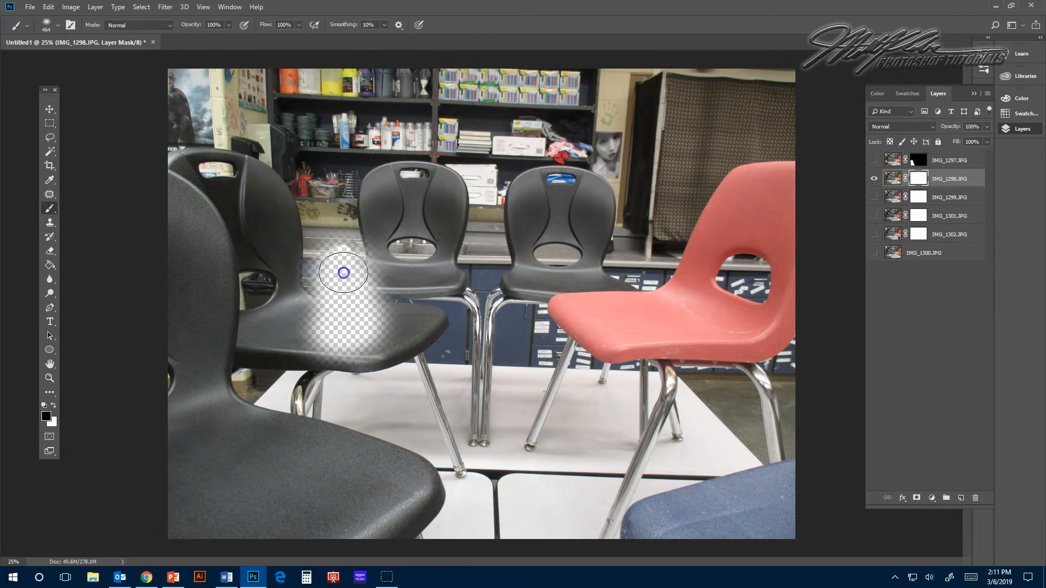
pyautogui.click(73, 8)
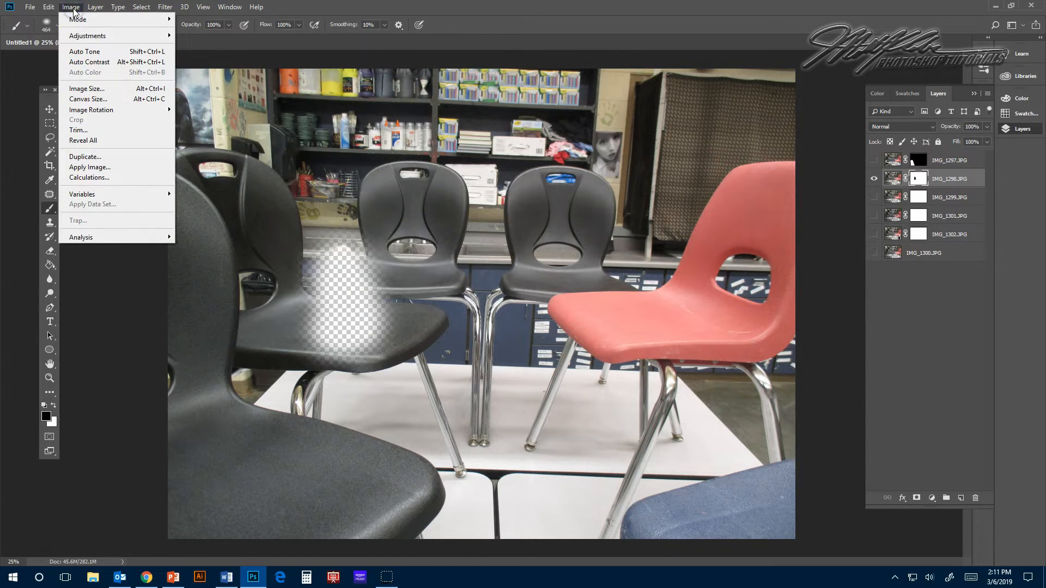
pyautogui.moveTo(87, 35)
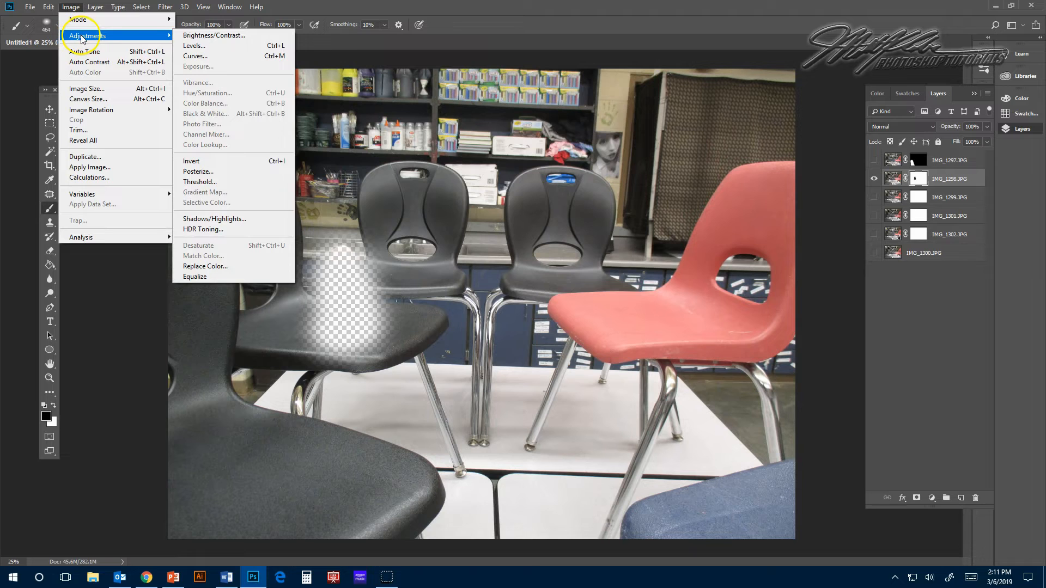
pyautogui.click(191, 160)
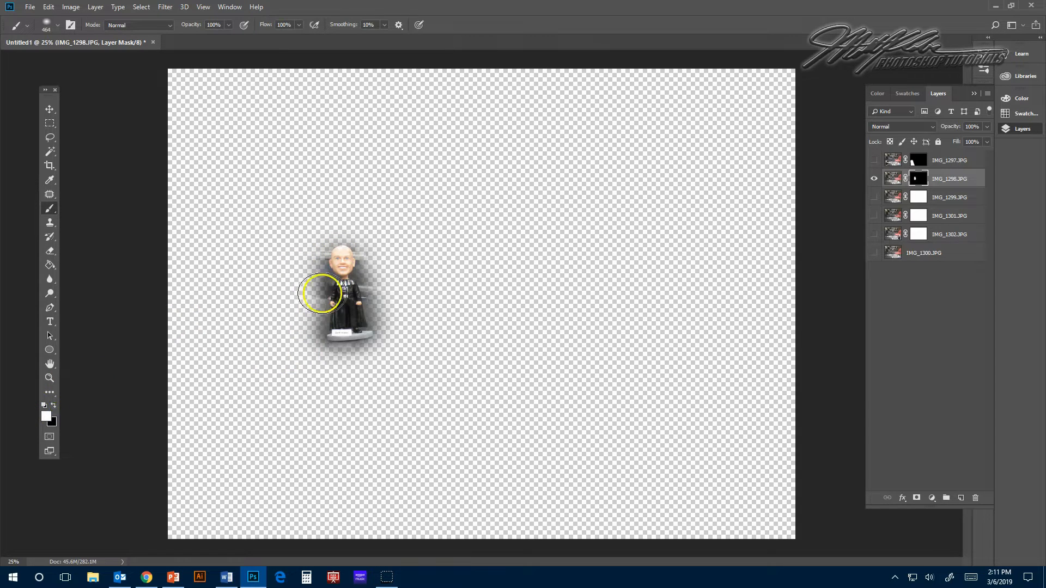
# Step: Expand the revealed area around the IMG_1298 figurine with white and check it together with the IMG_1297 and IMG_1300 layers
pyautogui.moveTo(341, 266)
pyautogui.mouseDown()
pyautogui.moveTo(335, 326)
pyautogui.moveTo(357, 331)
pyautogui.moveTo(328, 349)
pyautogui.moveTo(380, 336)
pyautogui.moveTo(358, 336)
pyautogui.moveTo(330, 262)
pyautogui.mouseUp()
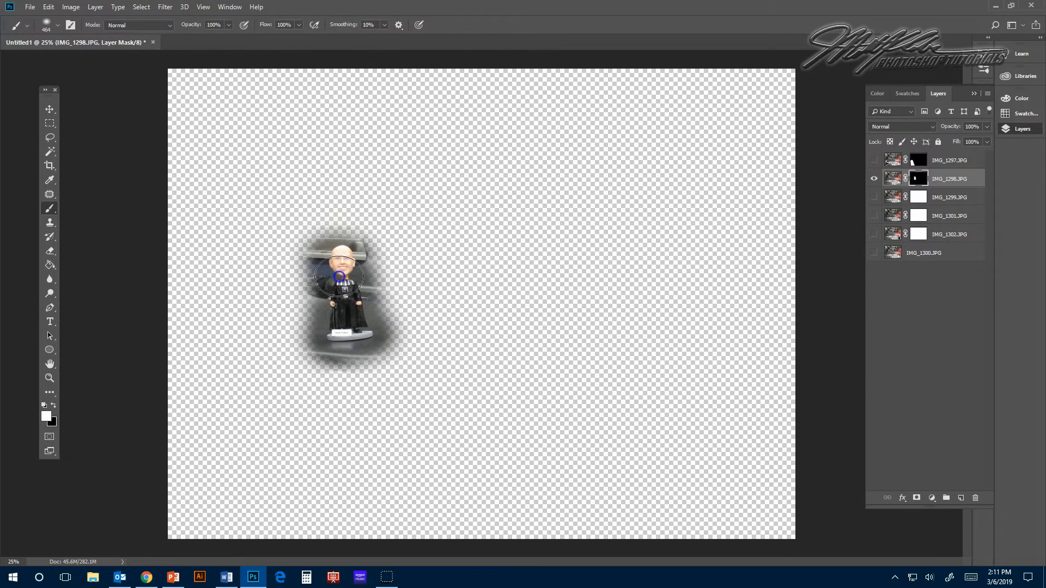
pyautogui.click(873, 161)
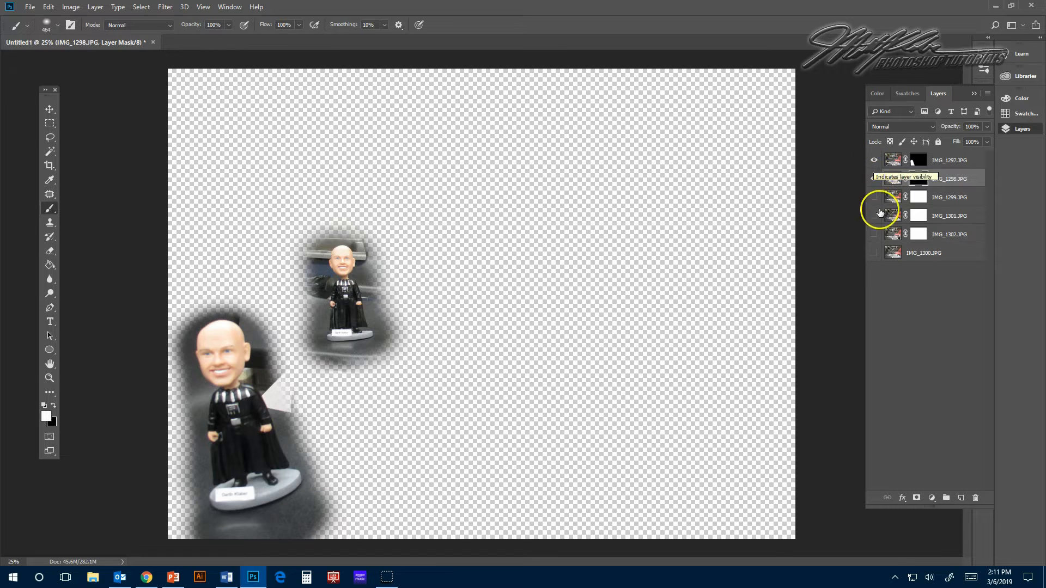
pyautogui.click(874, 254)
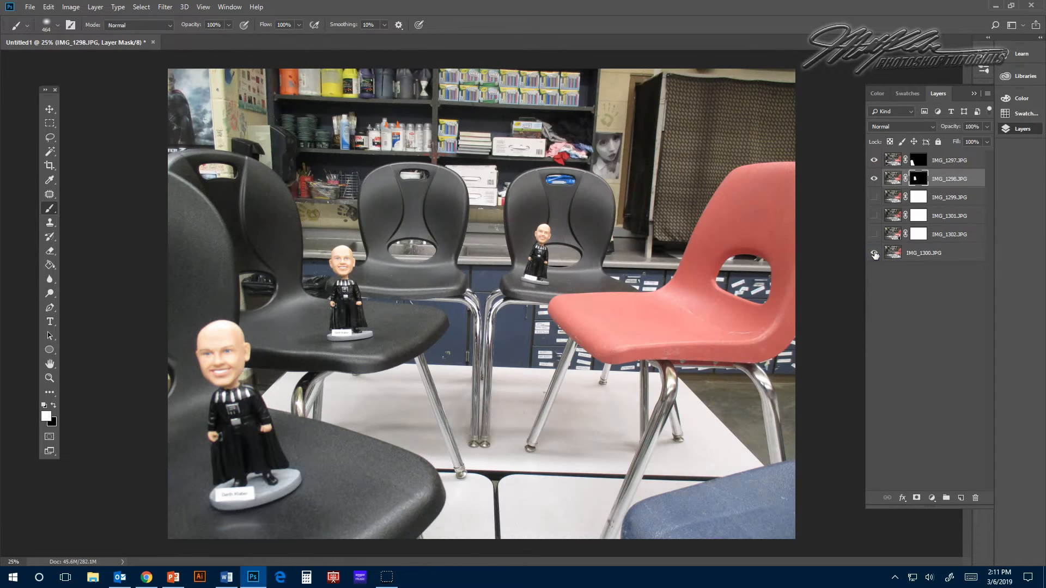
pyautogui.click(874, 254)
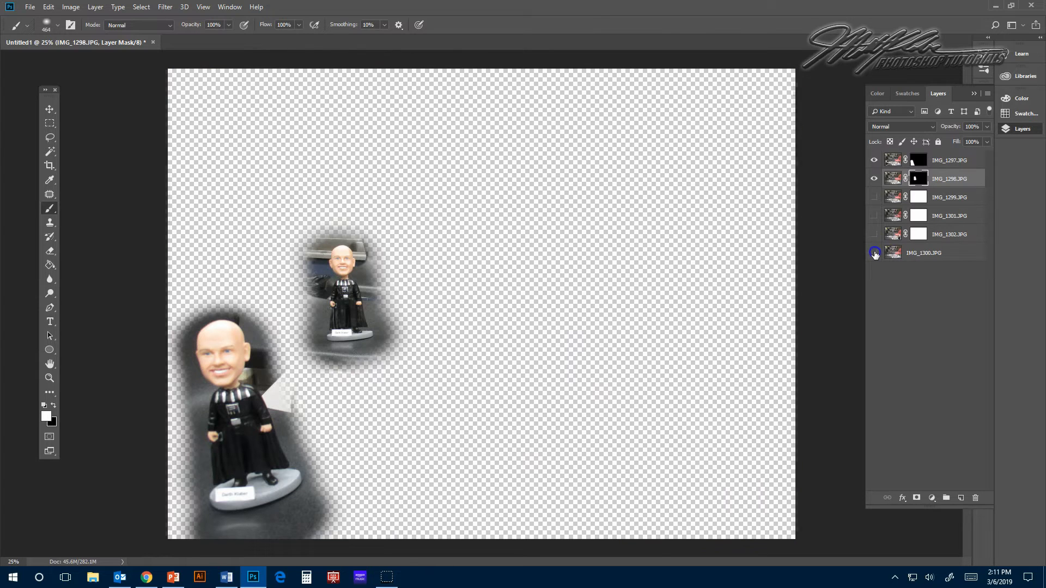
# Step: Hide the IMG_1297 and IMG_1298 layers, then show the IMG_1299 layer and select its layer mask
pyautogui.click(874, 179)
pyautogui.click(874, 160)
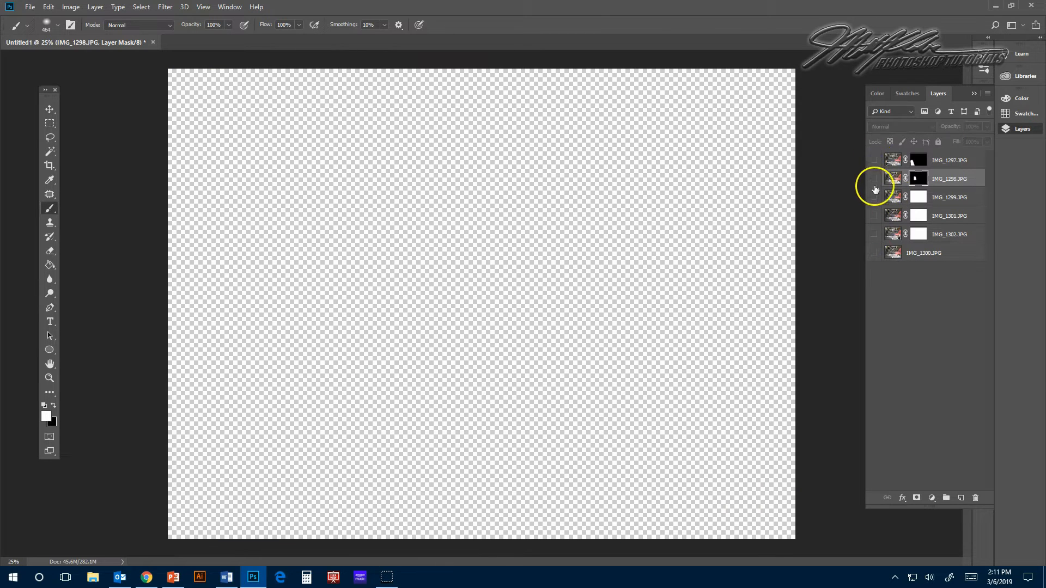
pyautogui.click(874, 198)
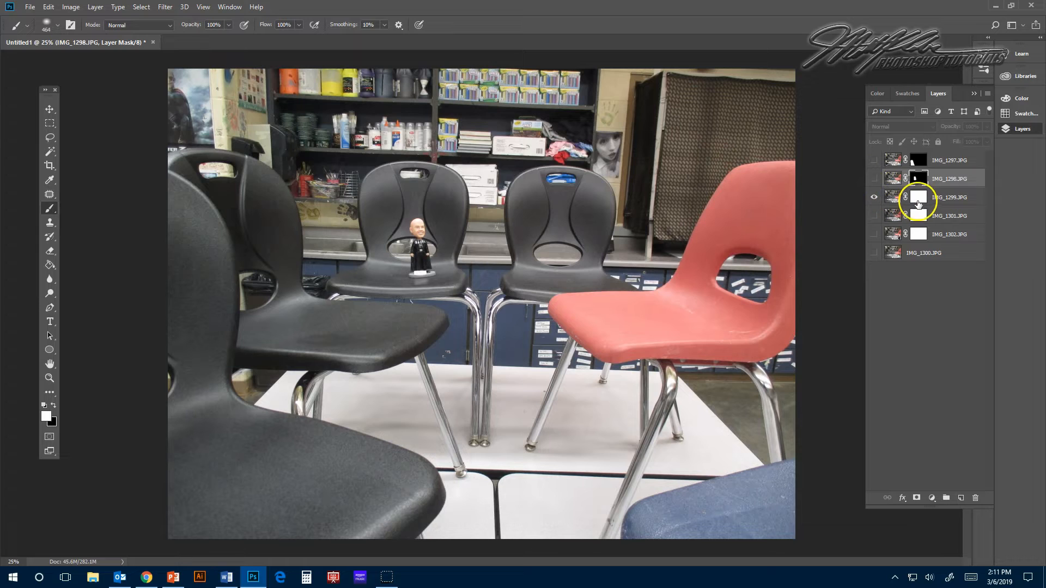
pyautogui.click(918, 200)
pyautogui.click(915, 194)
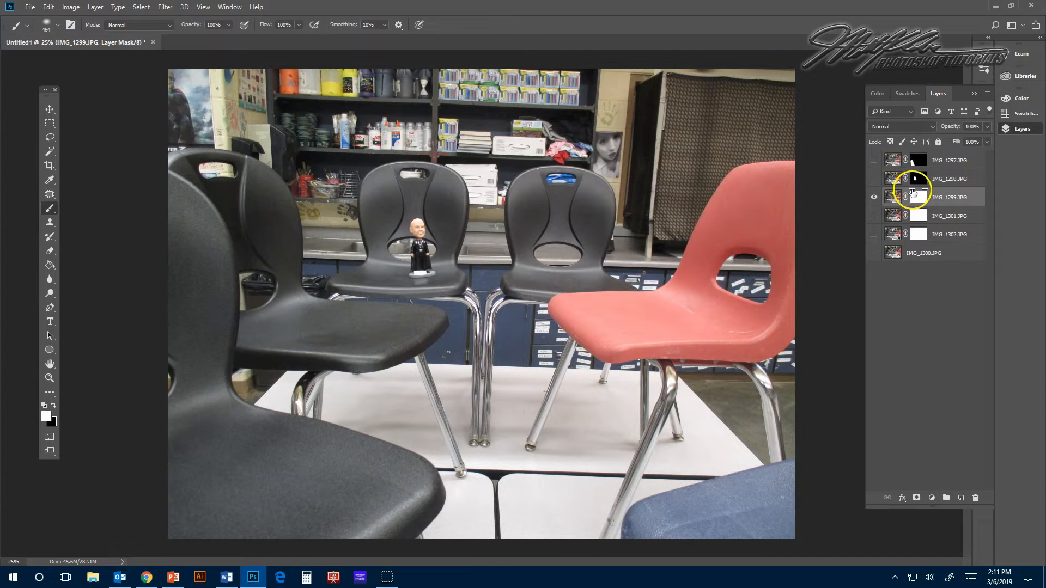
# Step: Paint black on the IMG_1299 mask over the figurine on the back black chair and invert the mask
pyautogui.click(52, 408)
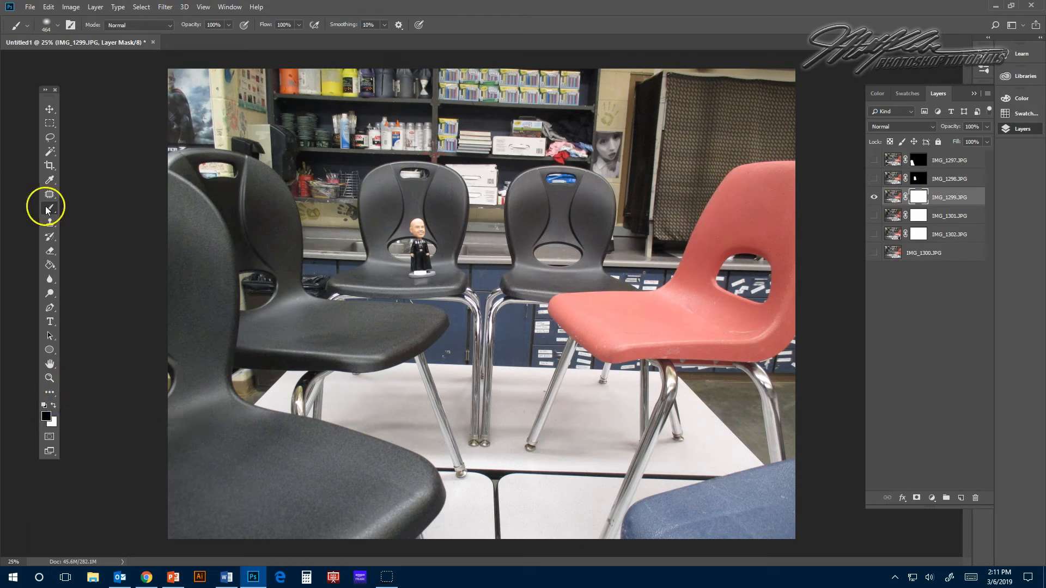
pyautogui.moveTo(415, 261)
pyautogui.mouseDown()
pyautogui.moveTo(416, 226)
pyautogui.moveTo(420, 263)
pyautogui.moveTo(409, 233)
pyautogui.mouseUp()
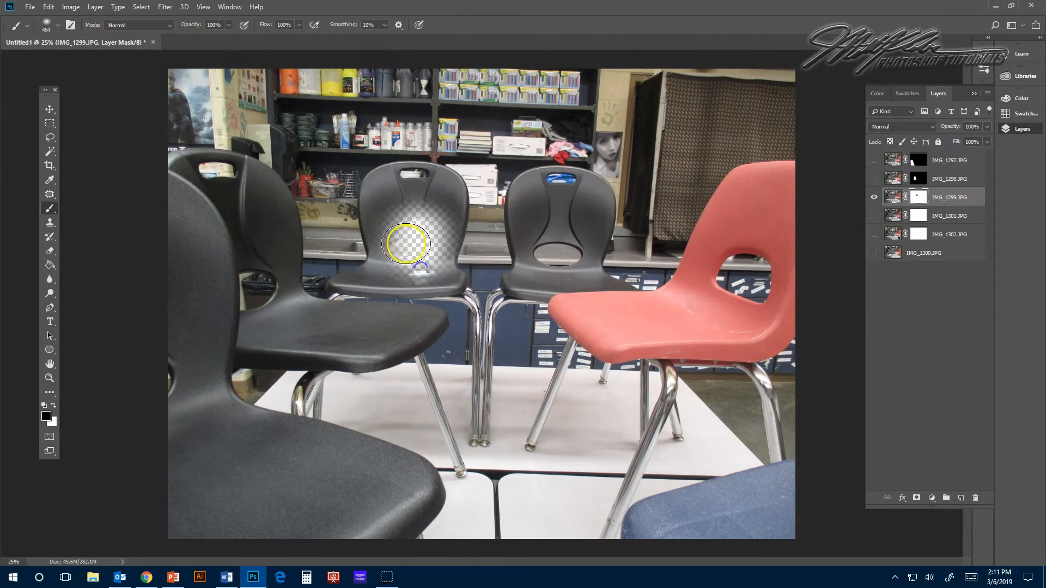
pyautogui.click(74, 7)
pyautogui.moveTo(112, 36)
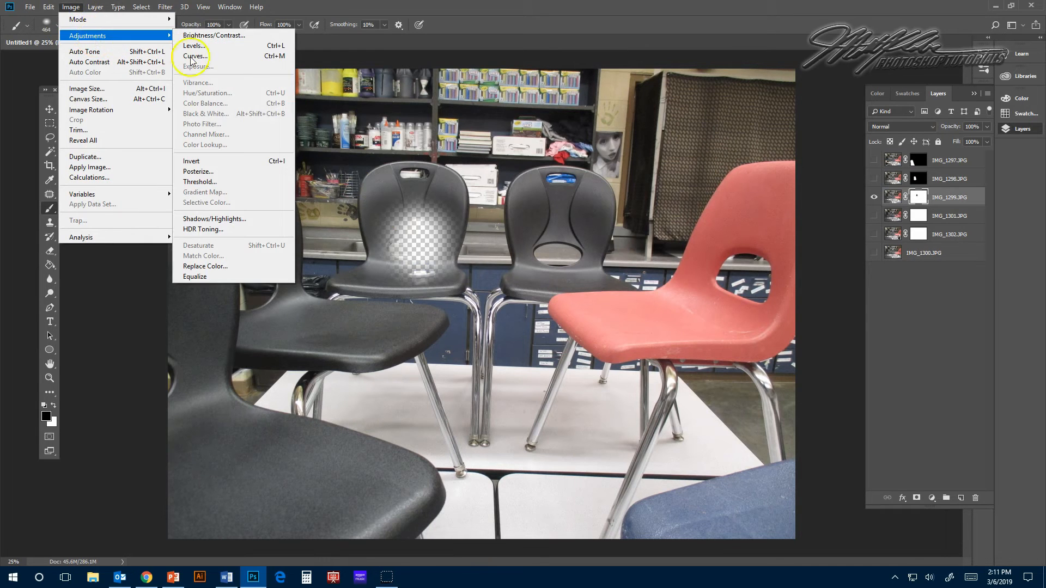
pyautogui.click(201, 162)
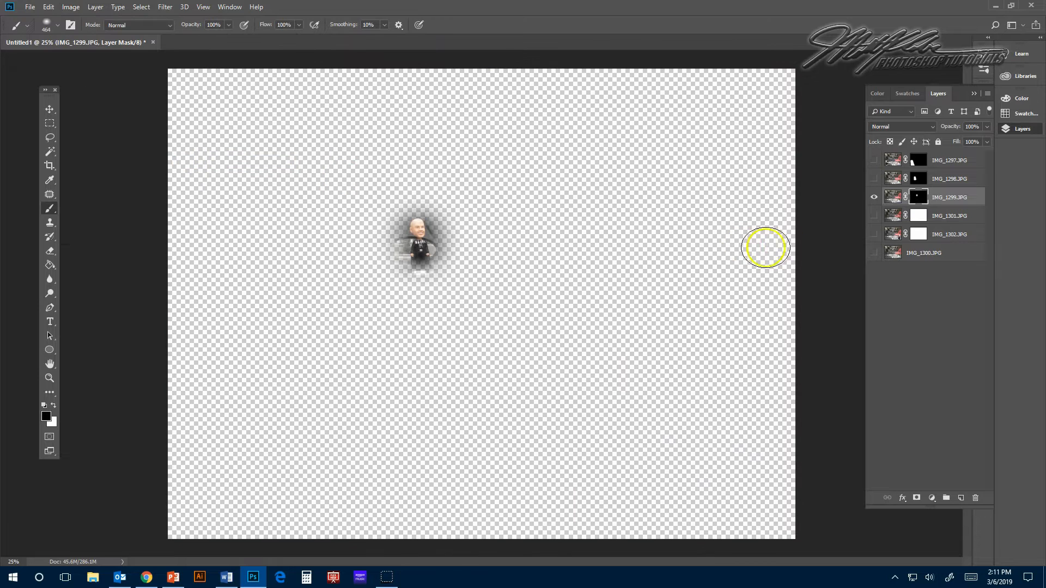
# Step: Expand the revealed area around the IMG_1299 figurine with white and check it together with the IMG_1297, IMG_1298 and IMG_1300 layers
pyautogui.click(52, 405)
pyautogui.moveTo(419, 262)
pyautogui.mouseDown()
pyautogui.moveTo(419, 275)
pyautogui.moveTo(425, 255)
pyautogui.moveTo(417, 270)
pyautogui.moveTo(419, 249)
pyautogui.moveTo(412, 255)
pyautogui.mouseUp()
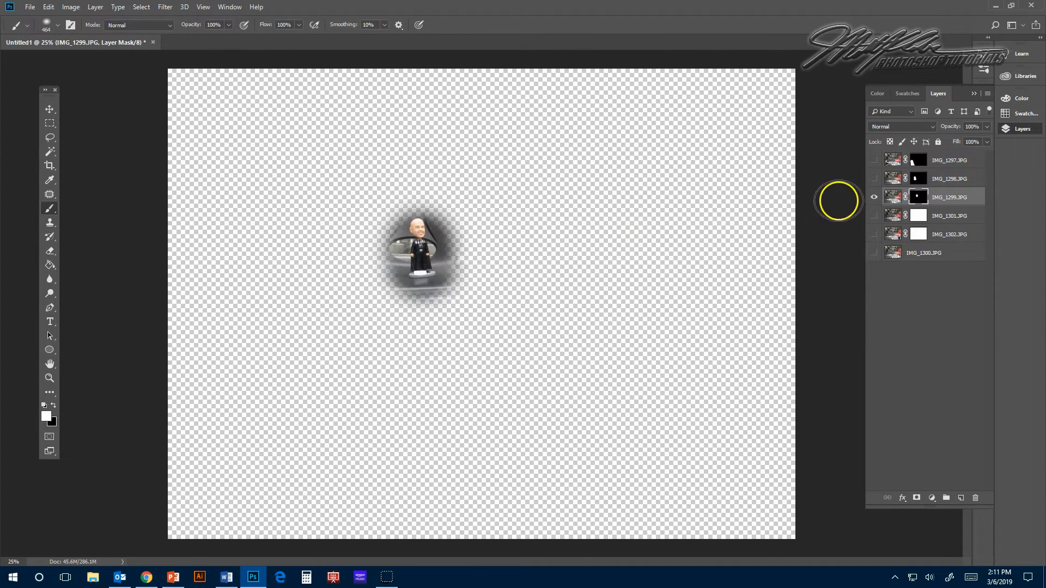
pyautogui.click(873, 179)
pyautogui.click(874, 160)
pyautogui.click(873, 253)
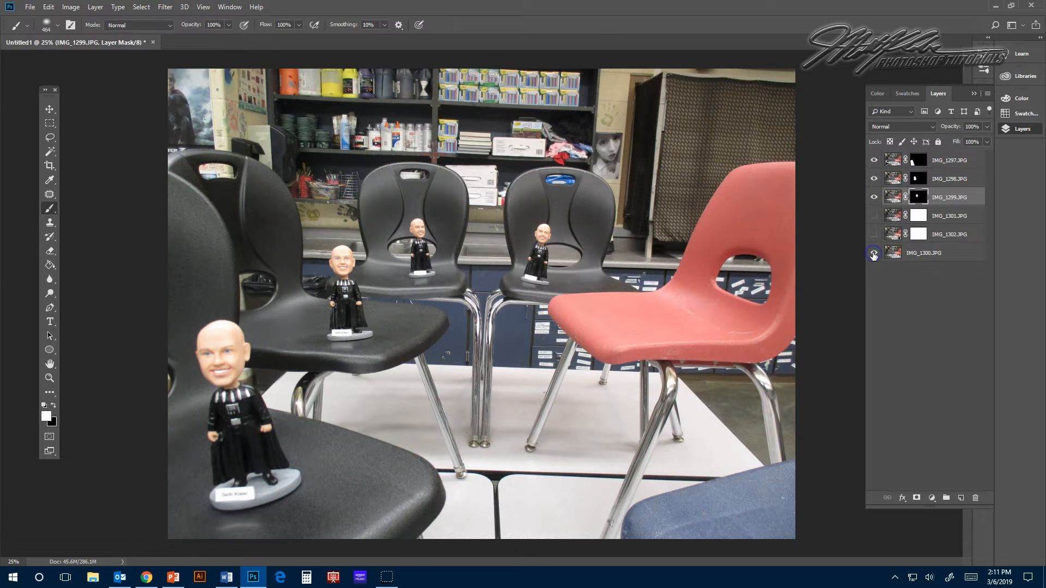
pyautogui.click(873, 253)
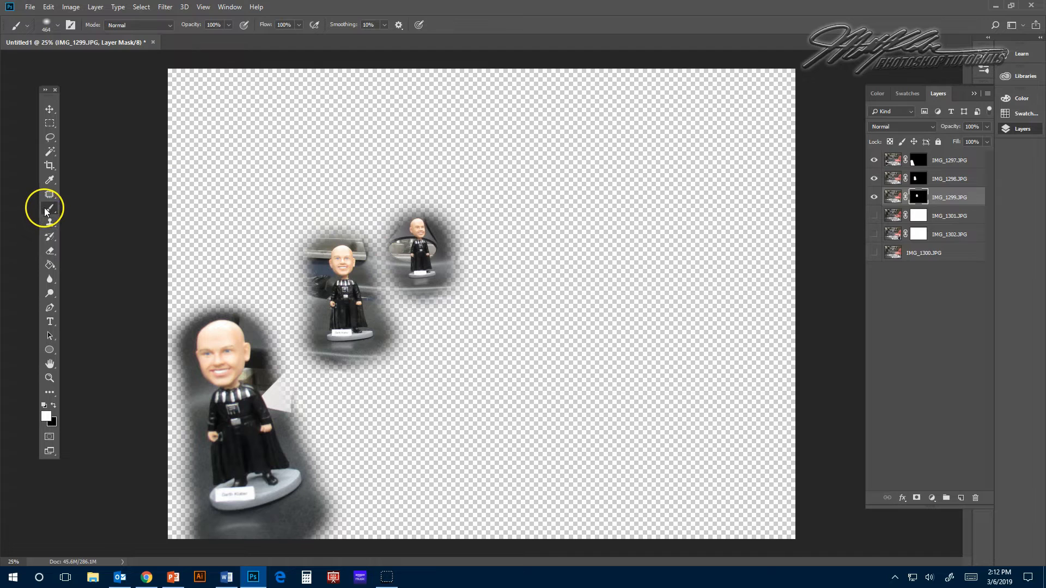
# Step: Switch the paint colour to black and set the brush size to 66 px with a nearly full hardness
pyautogui.click(53, 406)
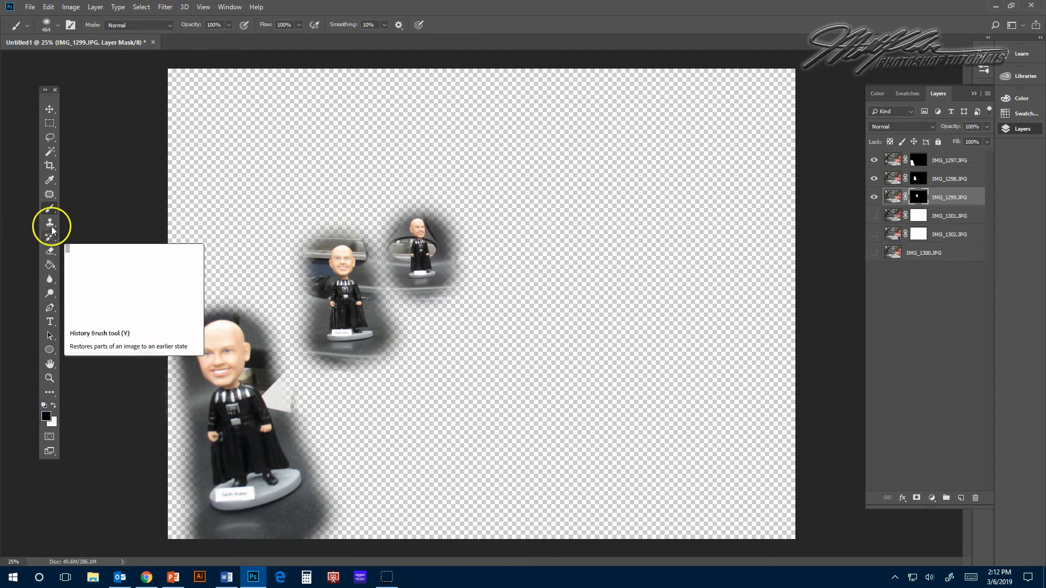
pyautogui.click(46, 25)
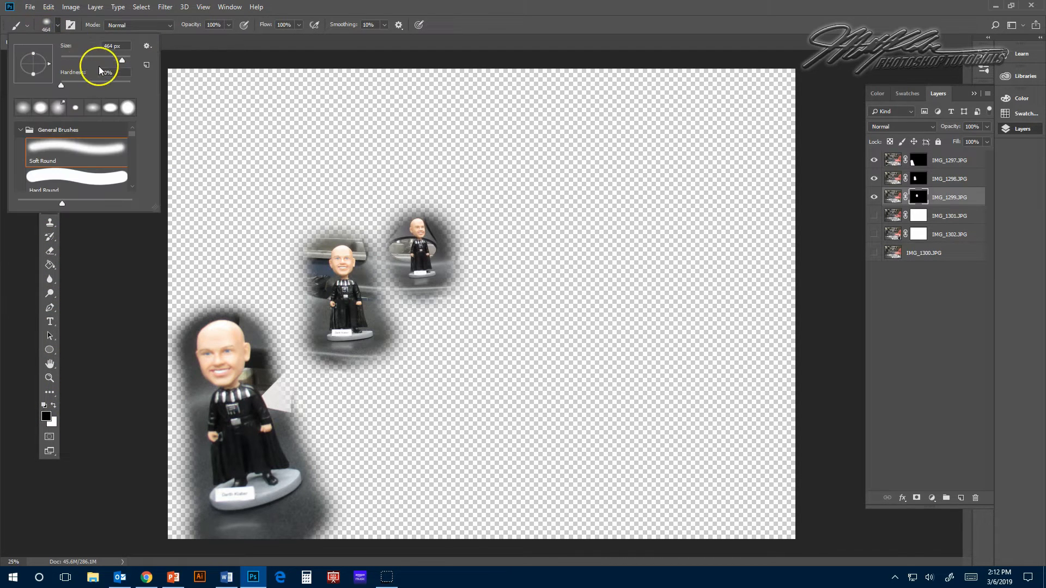
pyautogui.moveTo(64, 89); pyautogui.dragTo(81, 87)
pyautogui.moveTo(123, 81); pyautogui.dragTo(123, 80)
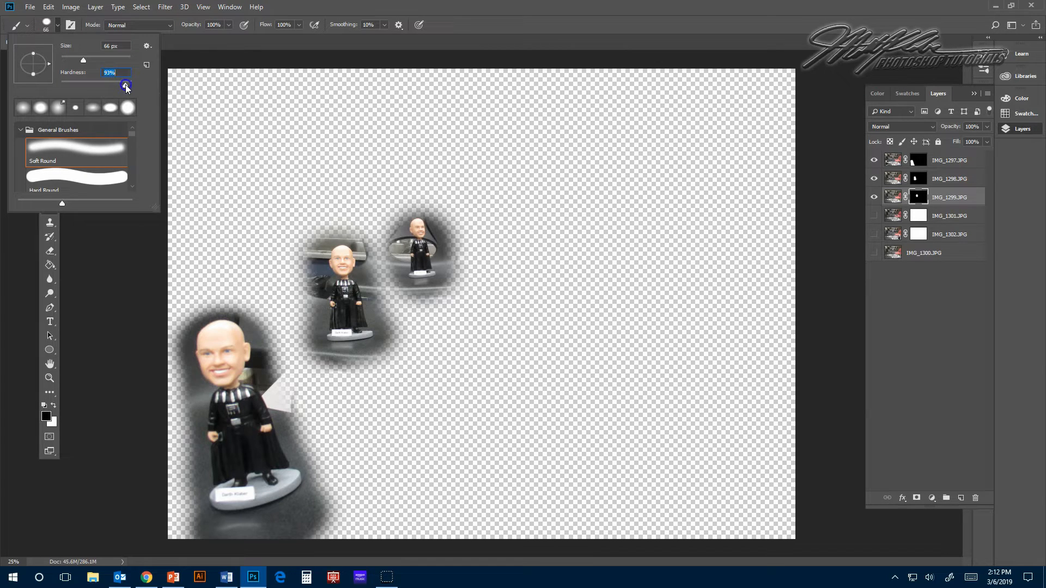
pyautogui.moveTo(121, 86); pyautogui.dragTo(131, 87)
# Step: Try painting hard-edged black strokes between the two rear figurines on the IMG_1299 mask and step back
pyautogui.click(377, 254)
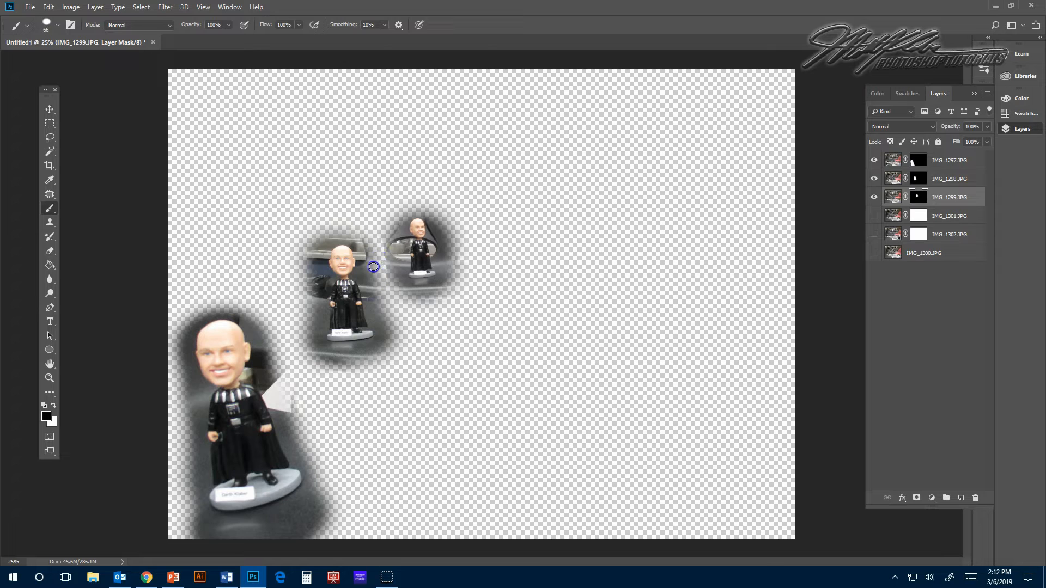
pyautogui.moveTo(347, 288)
pyautogui.mouseDown()
pyautogui.moveTo(383, 285)
pyautogui.moveTo(370, 260)
pyautogui.moveTo(353, 271)
pyautogui.moveTo(410, 269)
pyautogui.mouseUp()
pyautogui.click(49, 7)
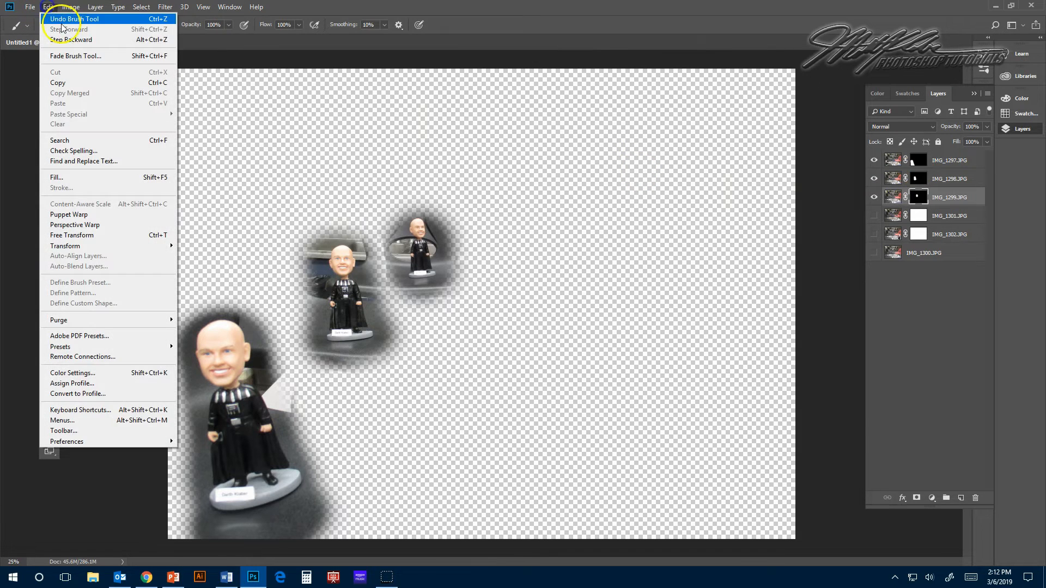
pyautogui.click(66, 42)
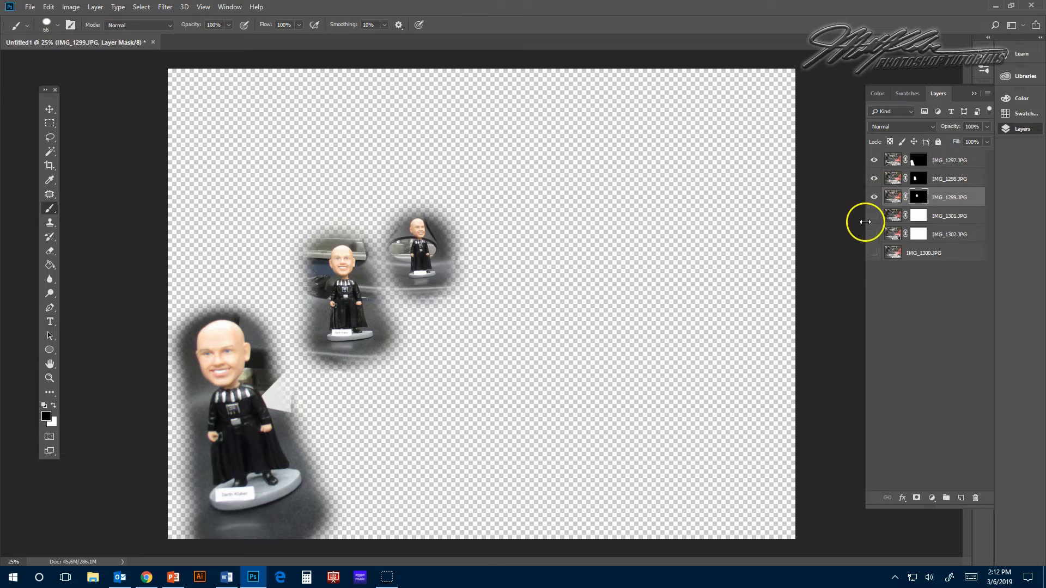
# Step: Hide every other layer so that only IMG_1301 is shown, and select its layer mask
pyautogui.click(874, 253)
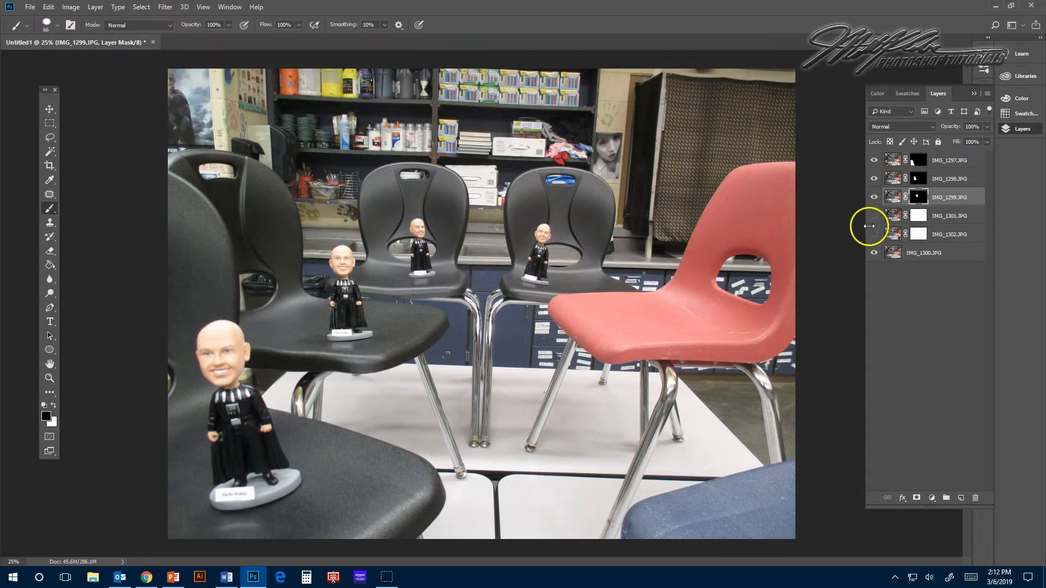
pyautogui.click(874, 198)
pyautogui.click(873, 178)
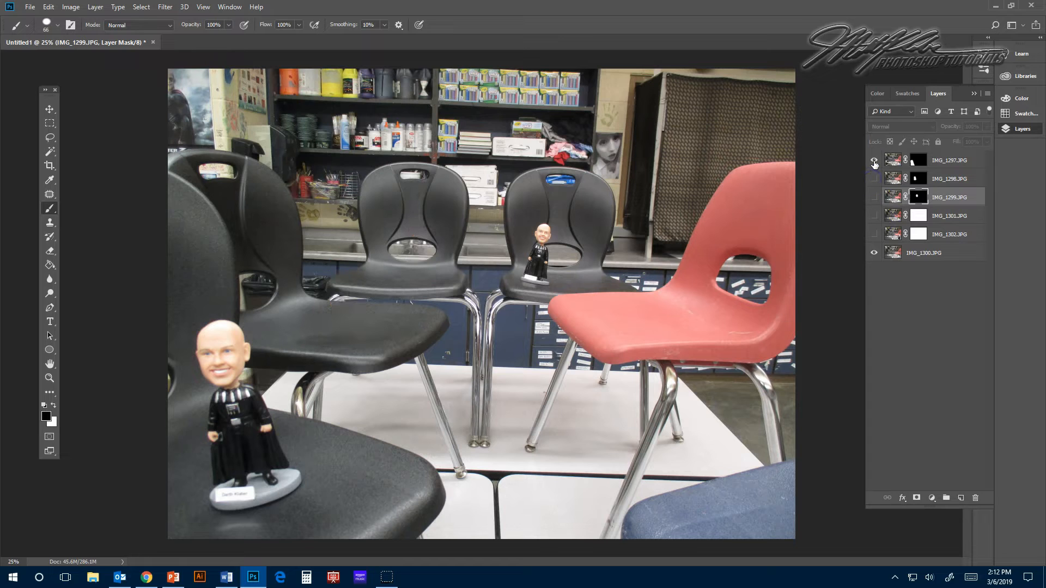
pyautogui.click(873, 160)
pyautogui.click(873, 253)
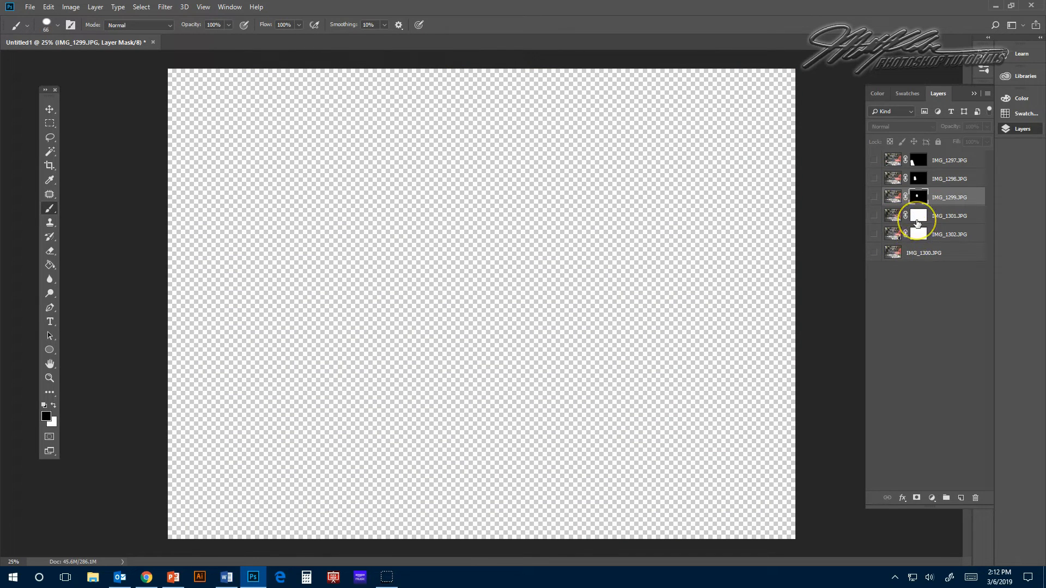
pyautogui.click(873, 217)
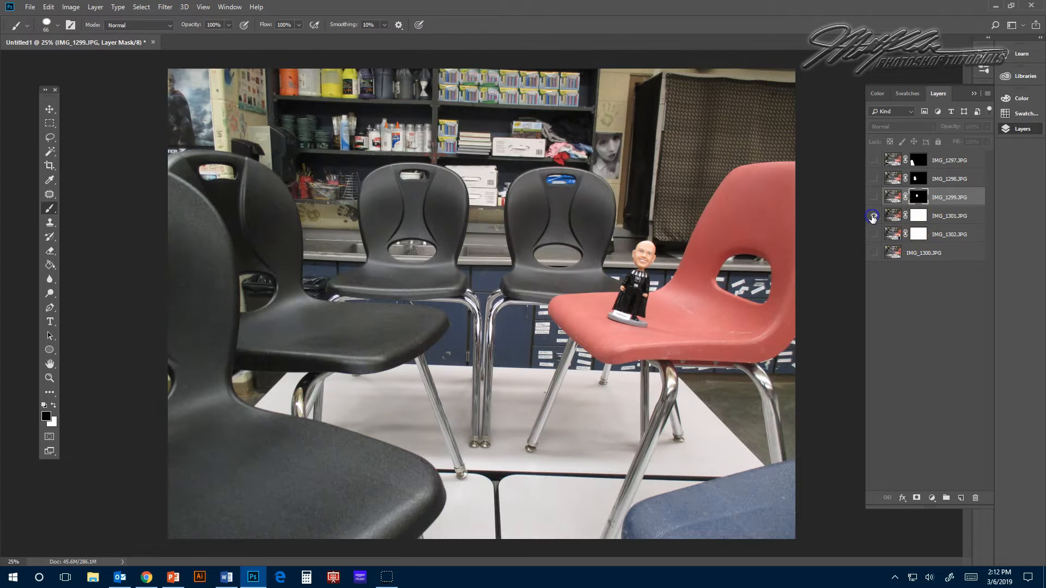
pyautogui.click(919, 220)
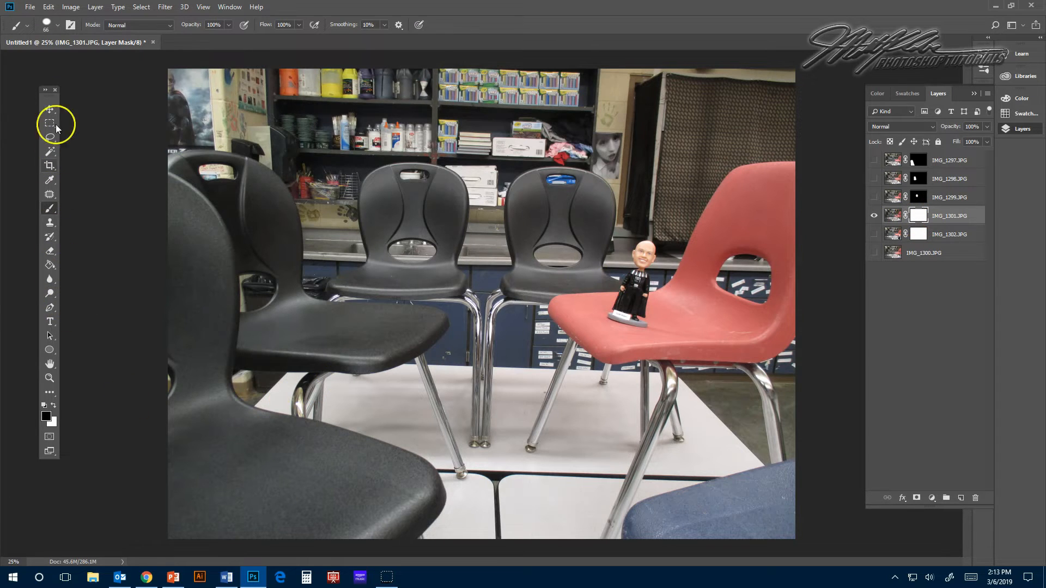
# Step: Paint black over the red chair's figurine on the IMG_1301 mask with a 275 px brush at 0% hardness and invert the mask
pyautogui.click(46, 25)
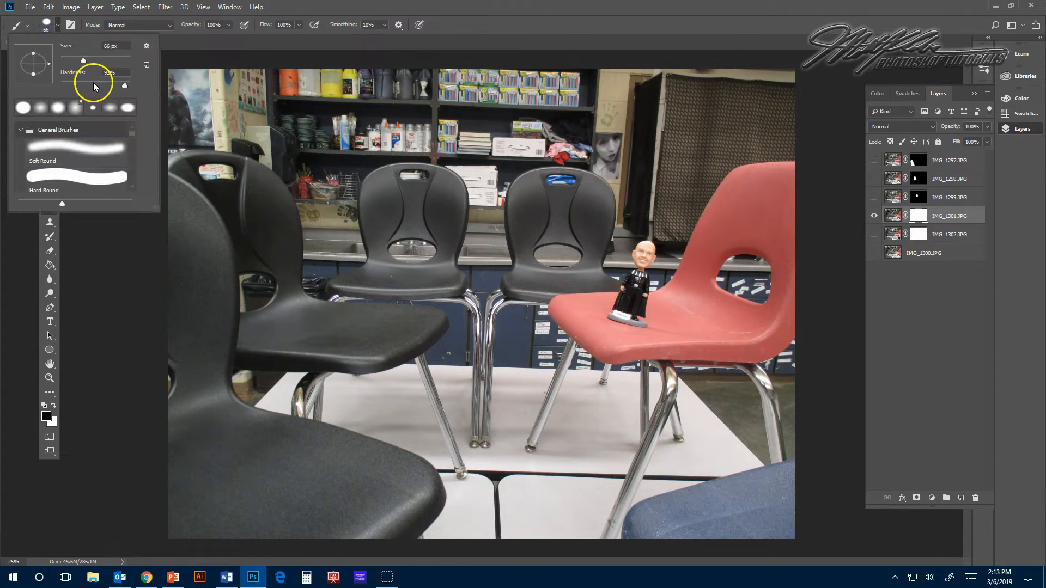
pyautogui.moveTo(92, 83); pyautogui.dragTo(54, 84)
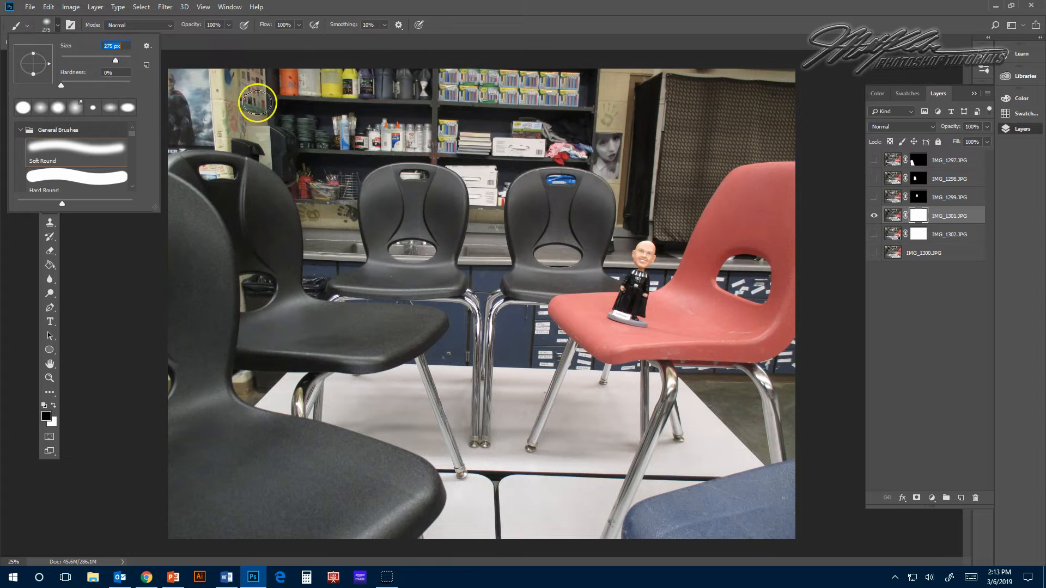
pyautogui.click(642, 247)
pyautogui.moveTo(642, 247)
pyautogui.mouseDown()
pyautogui.moveTo(626, 304)
pyautogui.moveTo(656, 324)
pyautogui.moveTo(631, 303)
pyautogui.mouseUp()
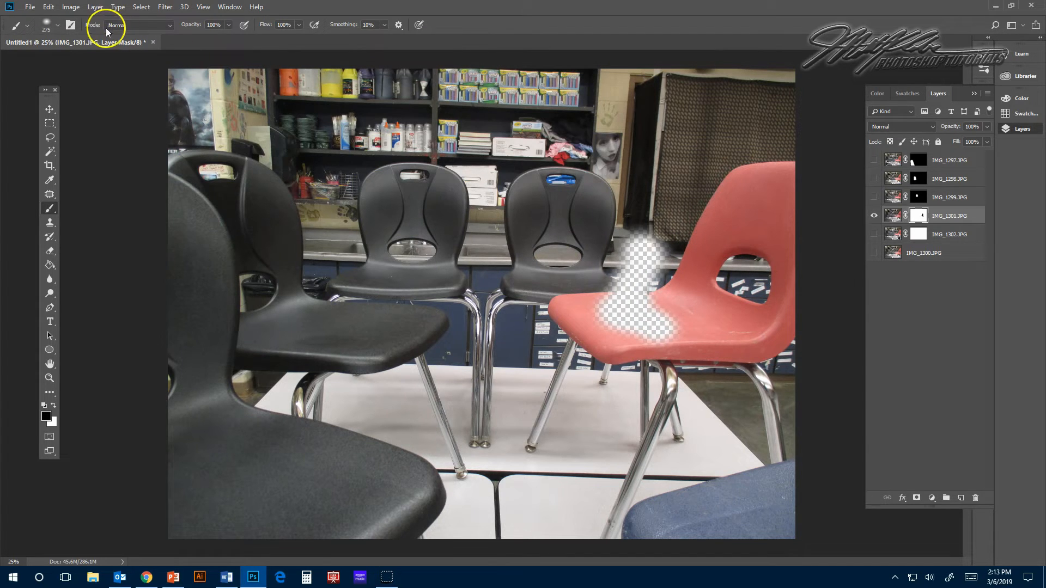
pyautogui.click(71, 7)
pyautogui.moveTo(90, 38)
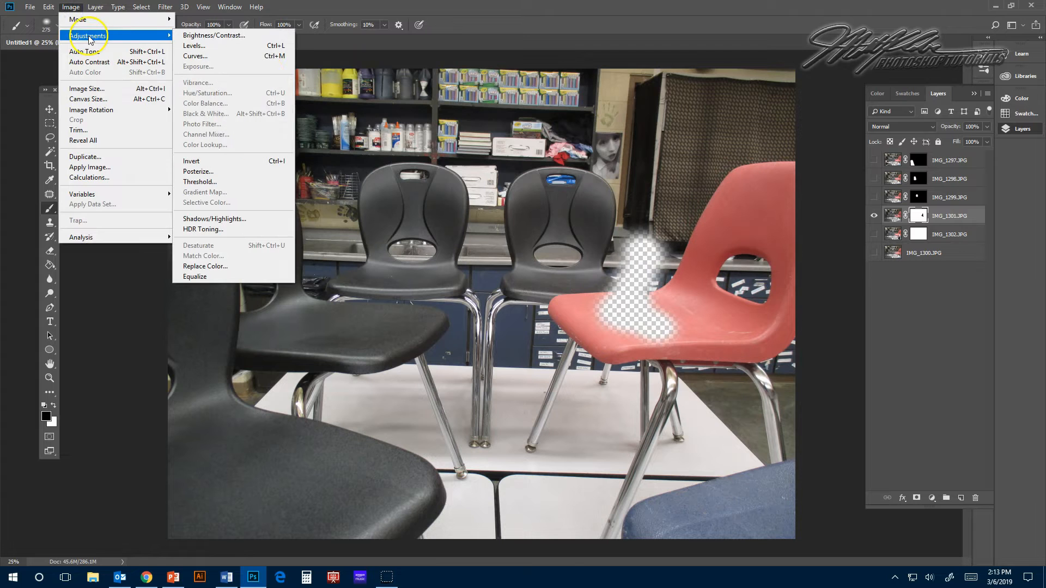
pyautogui.click(234, 161)
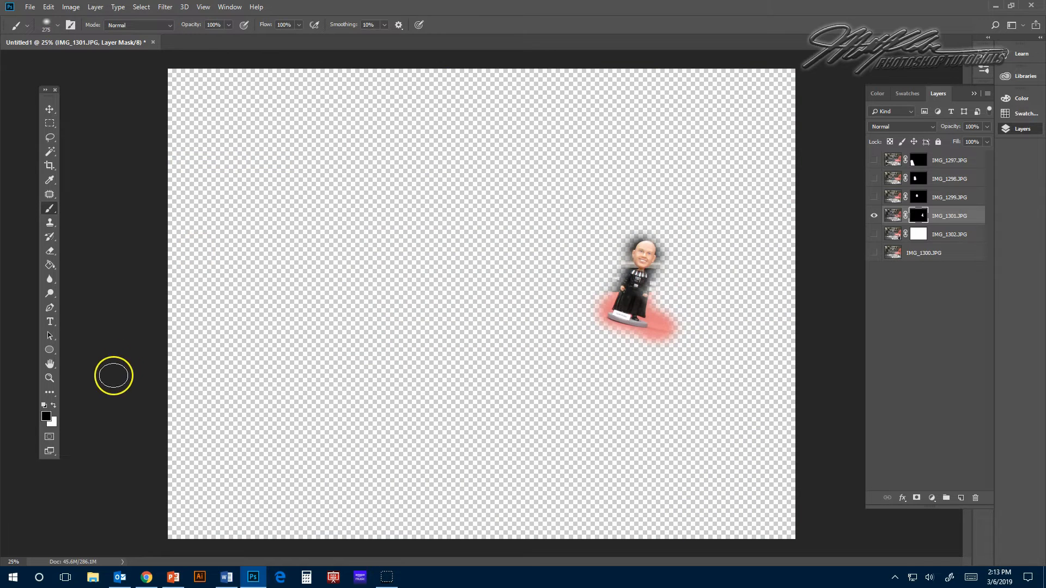
# Step: Expand the revealed area around the IMG_1301 figurine with white and check it together with the IMG_1297, IMG_1298, IMG_1299 and IMG_1300 layers
pyautogui.click(53, 405)
pyautogui.moveTo(624, 274)
pyautogui.mouseDown()
pyautogui.moveTo(652, 333)
pyautogui.moveTo(610, 321)
pyautogui.moveTo(669, 337)
pyautogui.moveTo(649, 246)
pyautogui.moveTo(635, 253)
pyautogui.moveTo(621, 309)
pyautogui.mouseUp()
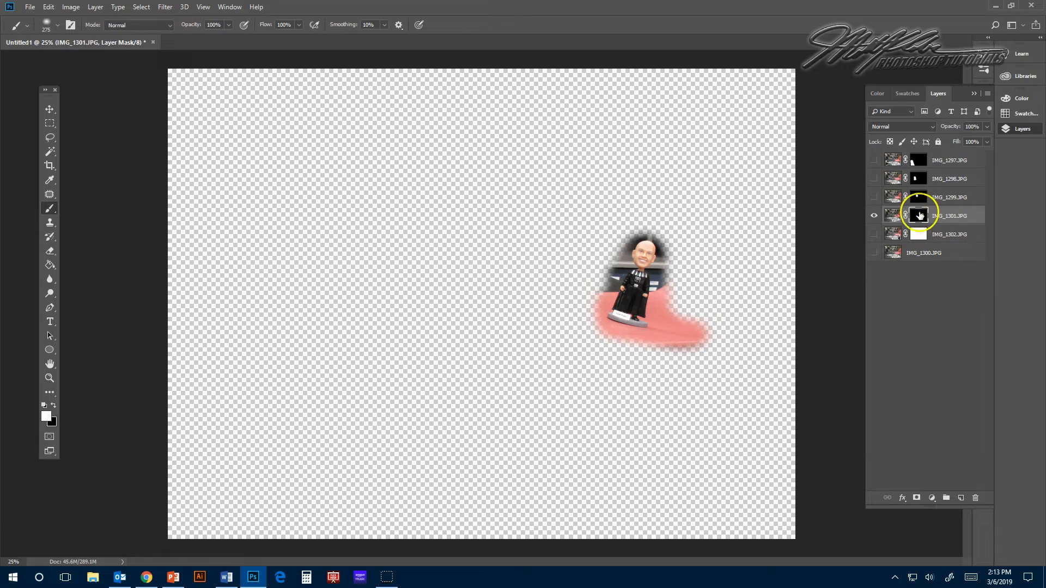
pyautogui.click(874, 197)
pyautogui.click(873, 179)
pyautogui.click(873, 160)
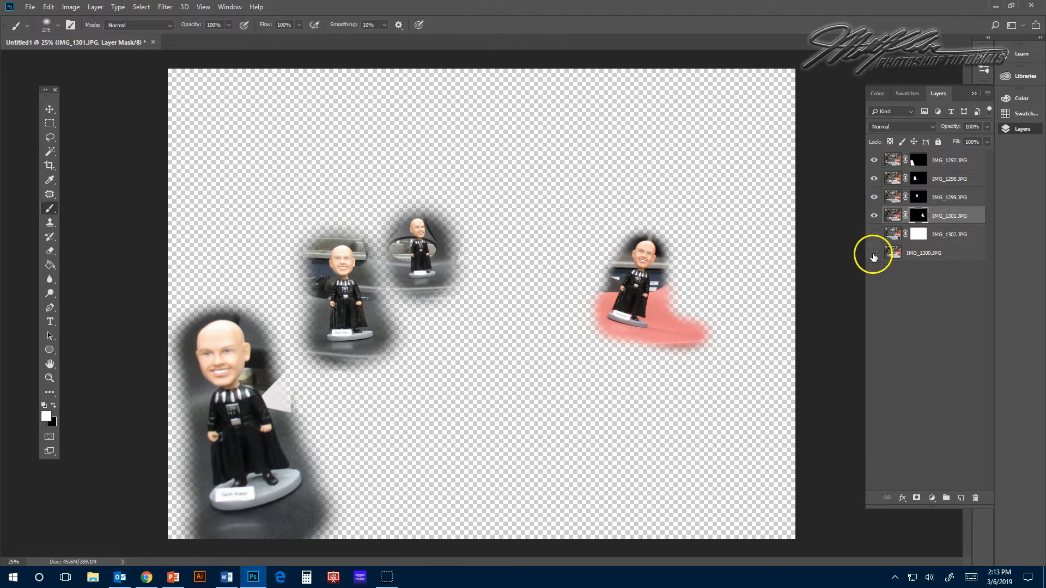
pyautogui.click(873, 253)
# Step: Hide all visible layers, then show the IMG_1302 layer and select its layer mask
pyautogui.moveTo(873, 253); pyautogui.dragTo(873, 159)
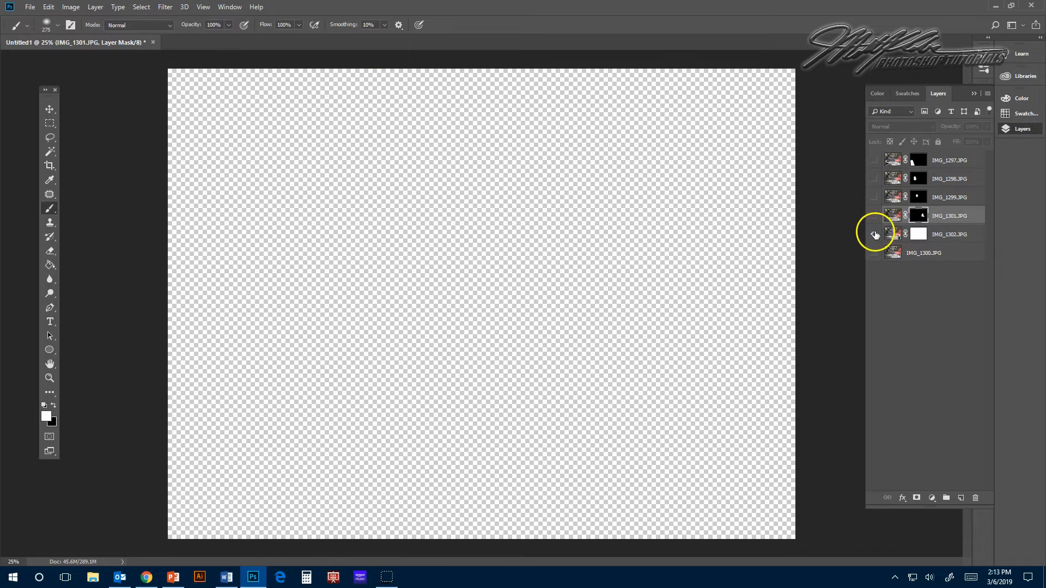
pyautogui.click(874, 234)
pyautogui.click(924, 238)
pyautogui.click(919, 237)
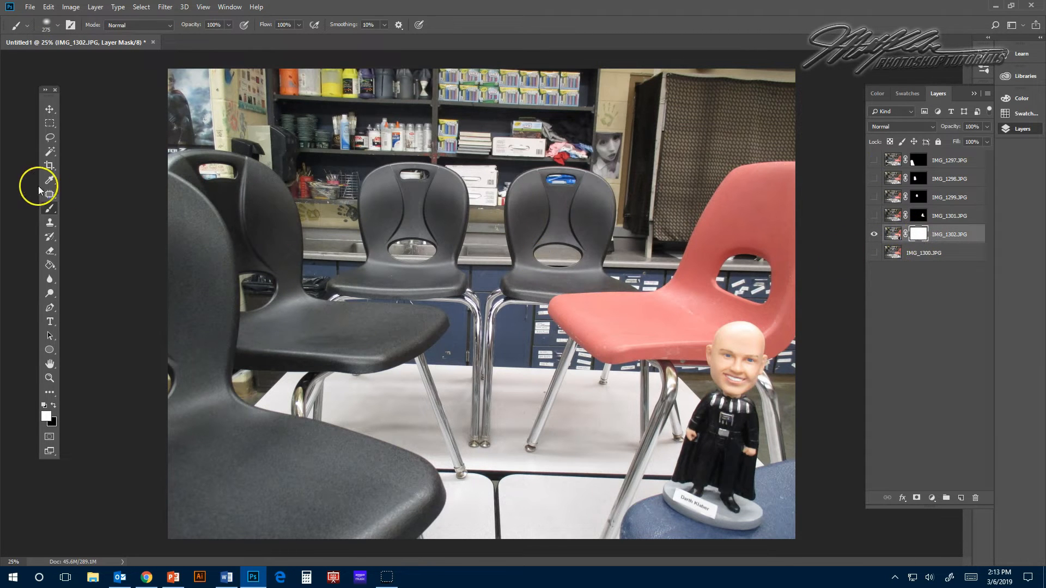
# Step: Paint black on the IMG_1302 mask over the figurine on the blue chair and invert the mask
pyautogui.click(54, 406)
pyautogui.moveTo(747, 498)
pyautogui.mouseDown()
pyautogui.moveTo(737, 477)
pyautogui.moveTo(662, 502)
pyautogui.moveTo(752, 537)
pyautogui.moveTo(740, 468)
pyautogui.moveTo(742, 514)
pyautogui.moveTo(768, 403)
pyautogui.moveTo(741, 335)
pyautogui.moveTo(746, 347)
pyautogui.moveTo(724, 361)
pyautogui.moveTo(707, 418)
pyautogui.moveTo(745, 384)
pyautogui.moveTo(763, 386)
pyautogui.moveTo(705, 482)
pyautogui.mouseUp()
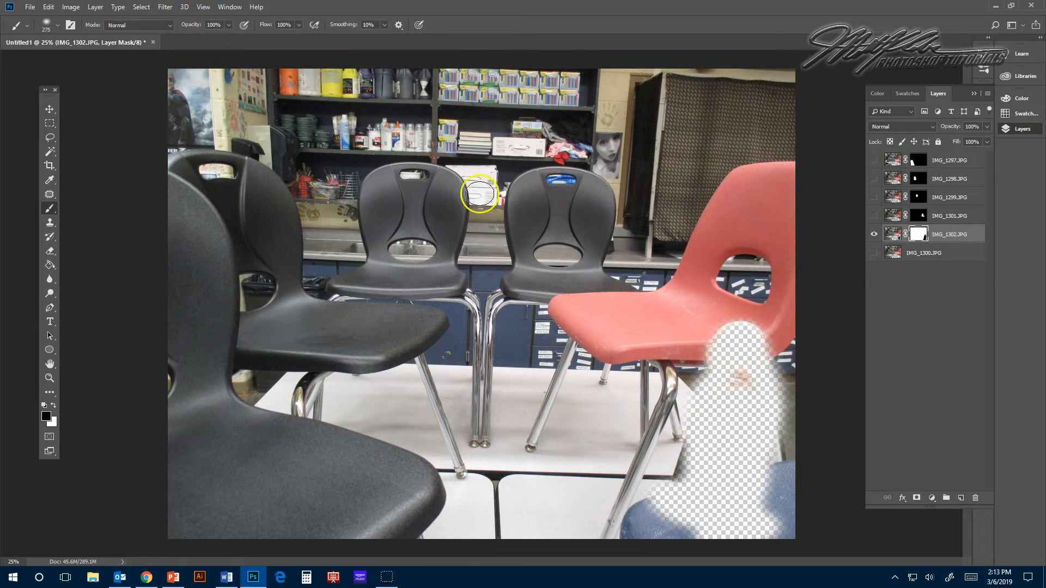
pyautogui.click(70, 7)
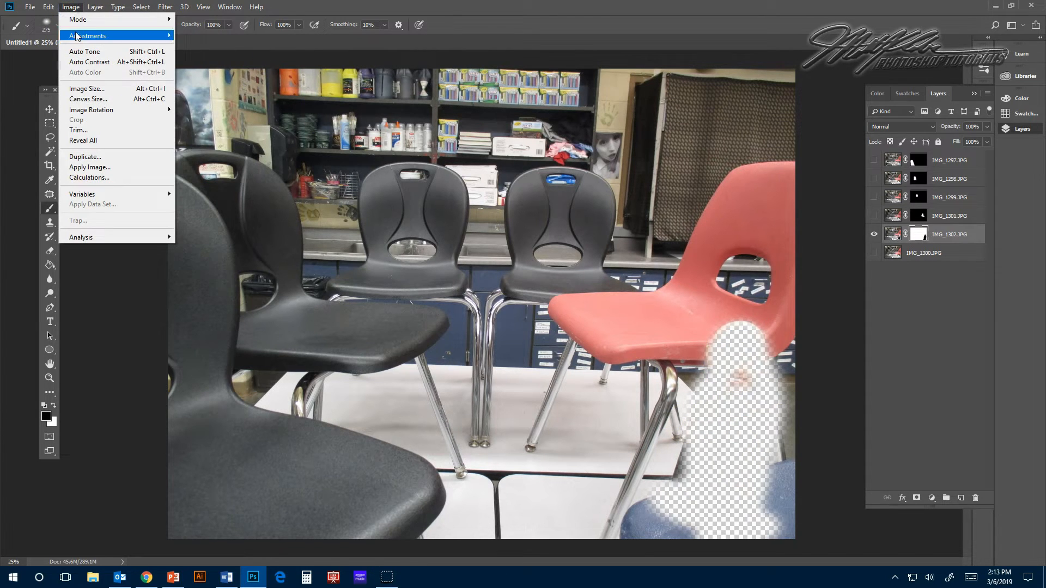
pyautogui.moveTo(76, 35)
pyautogui.click(188, 162)
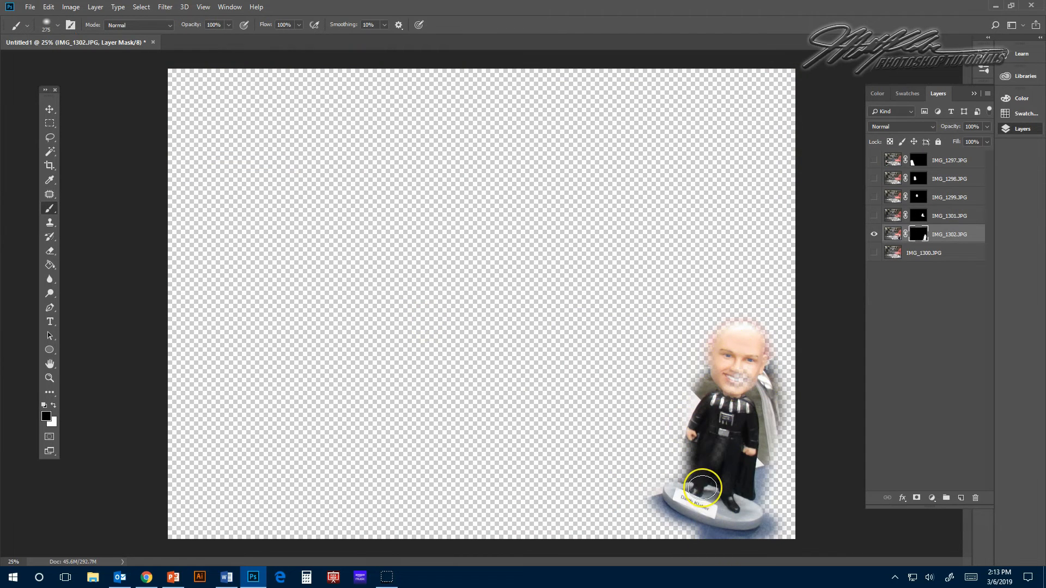
# Step: Paint white on the IMG_1302 mask to fully reveal the blue chair's figurine and its immediate surroundings
pyautogui.moveTo(702, 487)
pyautogui.mouseDown()
pyautogui.moveTo(737, 457)
pyautogui.moveTo(726, 436)
pyautogui.moveTo(677, 415)
pyautogui.moveTo(85, 414)
pyautogui.mouseUp()
pyautogui.click(53, 406)
pyautogui.moveTo(718, 380)
pyautogui.mouseDown()
pyautogui.moveTo(725, 334)
pyautogui.moveTo(759, 334)
pyautogui.moveTo(751, 382)
pyautogui.moveTo(727, 405)
pyautogui.moveTo(739, 430)
pyautogui.moveTo(703, 476)
pyautogui.moveTo(707, 487)
pyautogui.moveTo(690, 444)
pyautogui.moveTo(663, 519)
pyautogui.moveTo(700, 525)
pyautogui.moveTo(661, 524)
pyautogui.moveTo(651, 507)
pyautogui.moveTo(744, 538)
pyautogui.moveTo(763, 514)
pyautogui.moveTo(767, 475)
pyautogui.moveTo(753, 449)
pyautogui.moveTo(760, 350)
pyautogui.moveTo(744, 338)
pyautogui.moveTo(726, 365)
pyautogui.moveTo(713, 351)
pyautogui.moveTo(702, 401)
pyautogui.mouseUp()
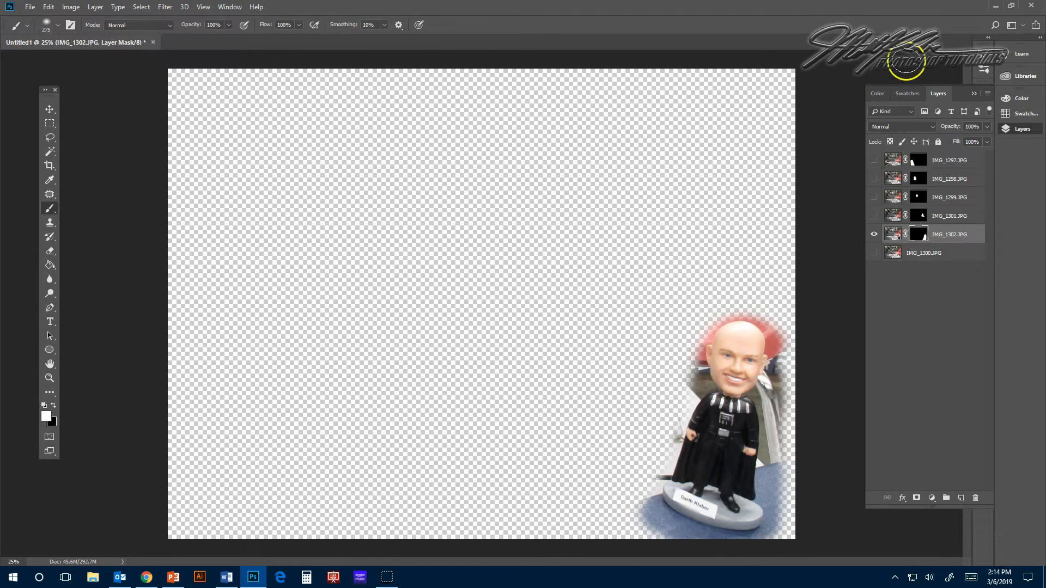
# Step: Show the IMG_1300, IMG_1301, IMG_1299, IMG_1298 and IMG_1297 layers to view the complete composite
pyautogui.click(873, 252)
pyautogui.click(873, 216)
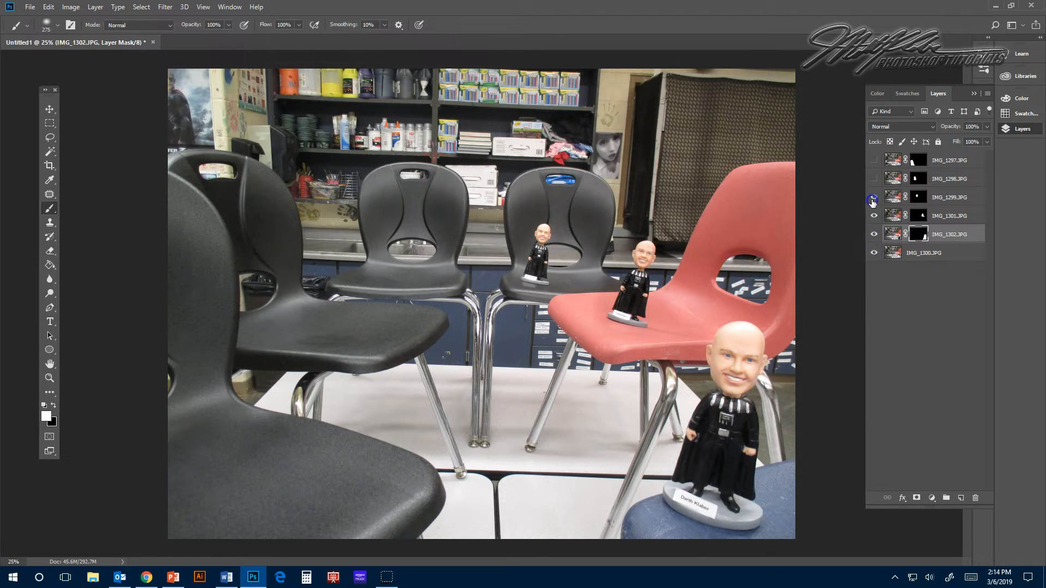
pyautogui.click(873, 197)
pyautogui.click(874, 178)
pyautogui.click(873, 160)
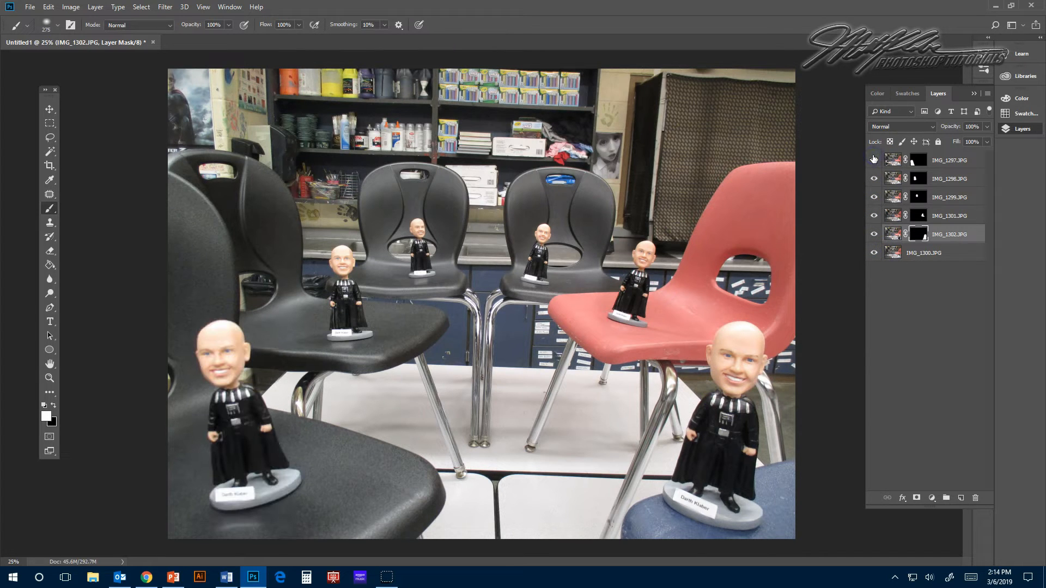
pyautogui.moveTo(695, 341)
pyautogui.mouseDown()
pyautogui.moveTo(670, 392)
pyautogui.moveTo(681, 366)
pyautogui.moveTo(626, 432)
pyautogui.moveTo(707, 427)
pyautogui.moveTo(612, 483)
pyautogui.moveTo(571, 256)
pyautogui.mouseUp()
pyautogui.moveTo(531, 351)
pyautogui.mouseDown()
pyautogui.moveTo(561, 386)
pyautogui.moveTo(564, 379)
pyautogui.moveTo(447, 387)
pyautogui.moveTo(494, 427)
pyautogui.moveTo(429, 433)
pyautogui.mouseUp()
# Step: Add the creator's name as black 72 pt Impact text over the white table near the image's lower edge
pyautogui.click(53, 405)
pyautogui.click(50, 322)
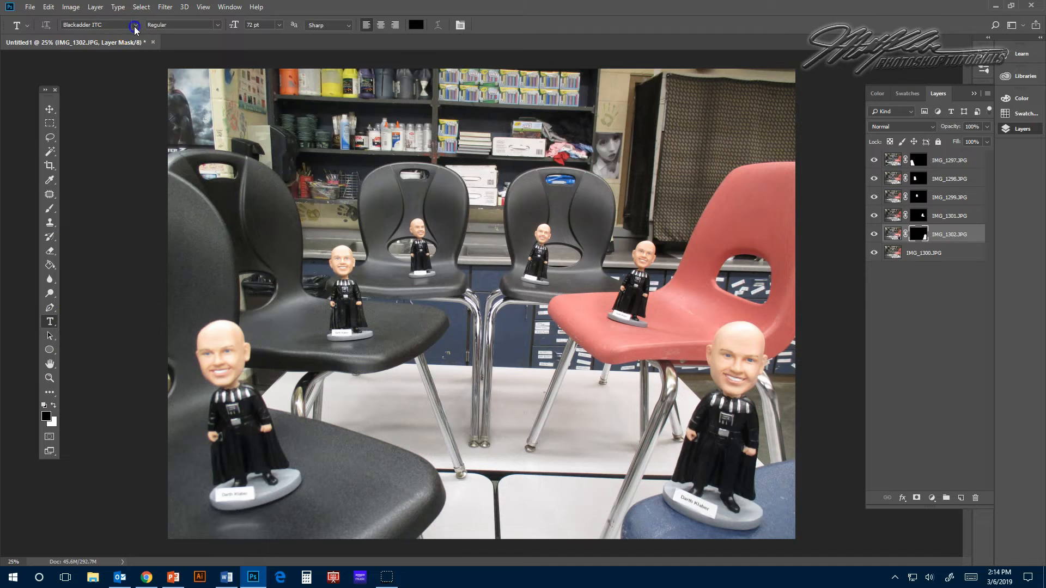
pyautogui.click(135, 26)
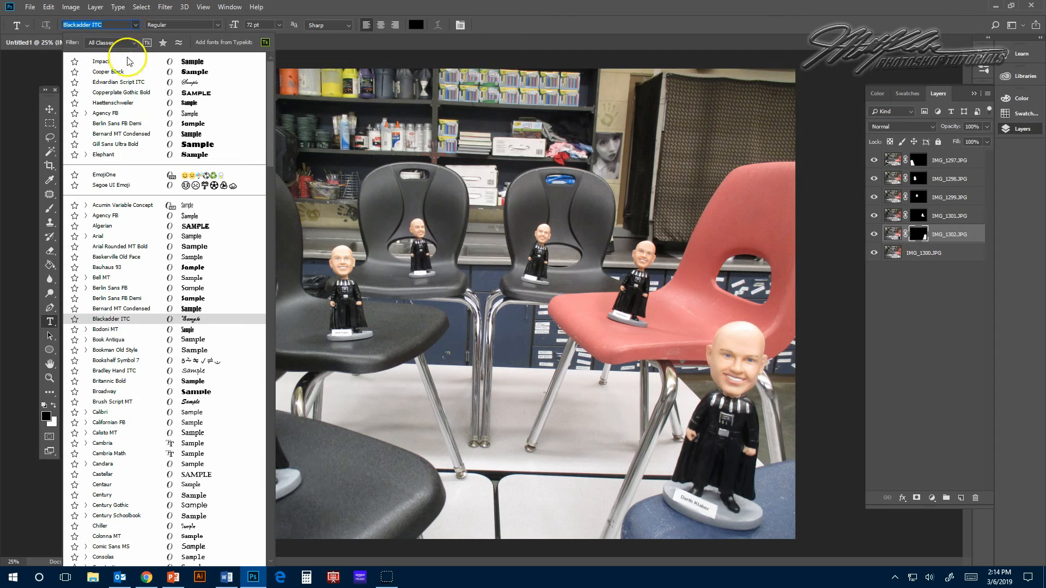
pyautogui.click(125, 63)
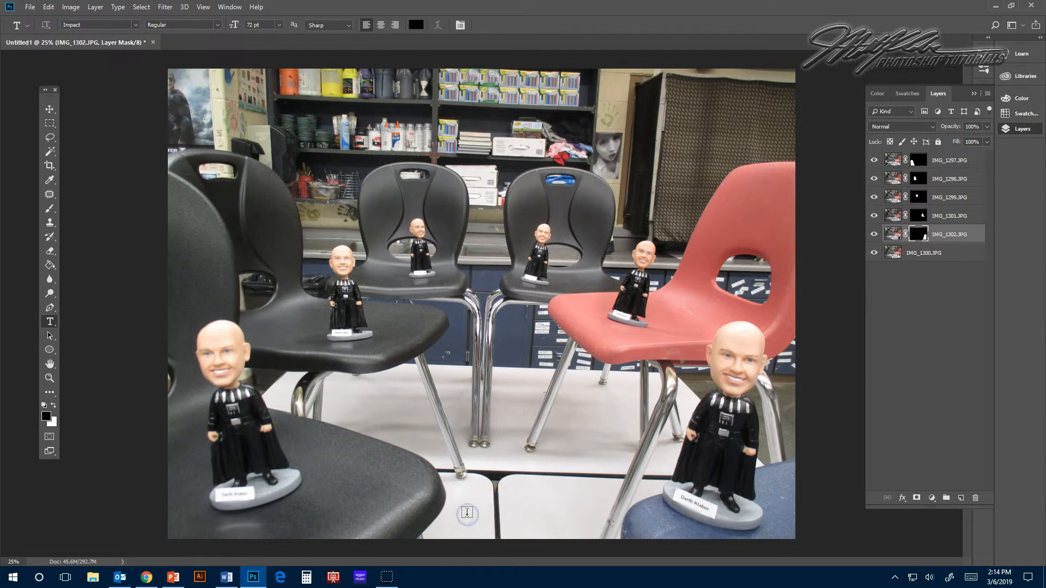
pyautogui.click(466, 512)
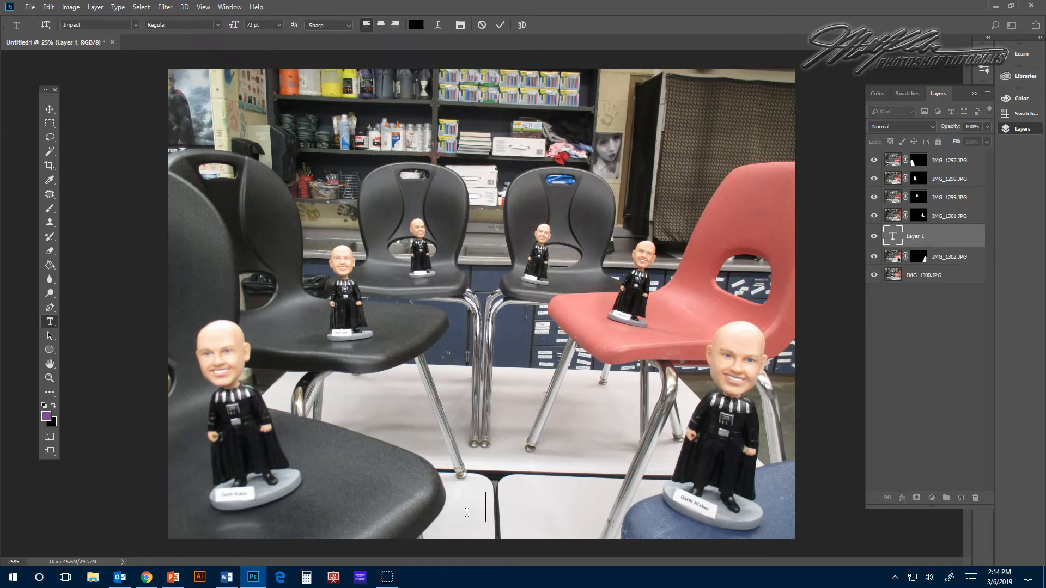
pyautogui.write('MKLABER')
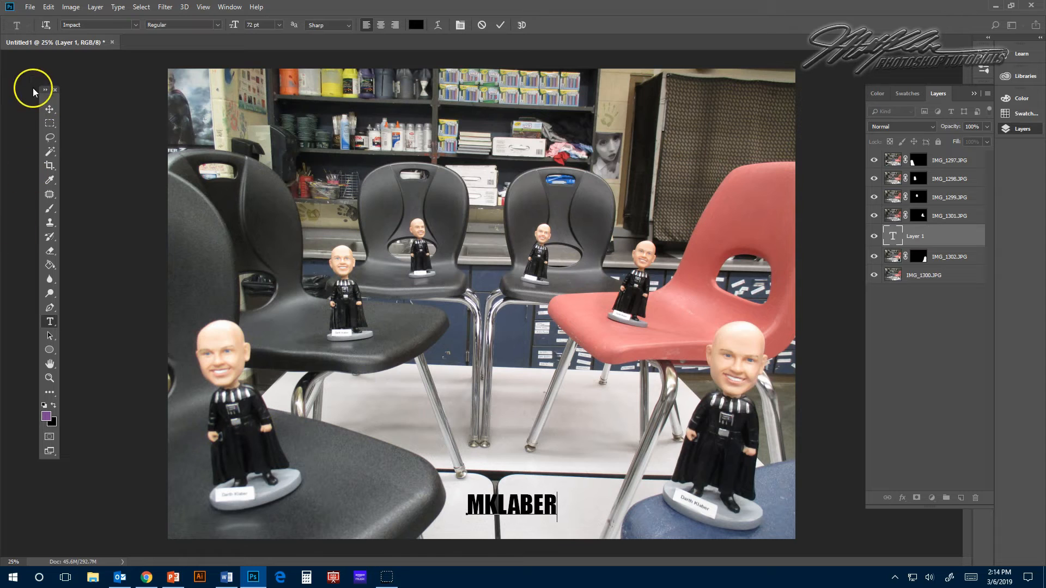
# Step: Skew the name text horizontally by about -15 degrees and move it onto the white table beside the blue chair
pyautogui.click(49, 7)
pyautogui.click(103, 233)
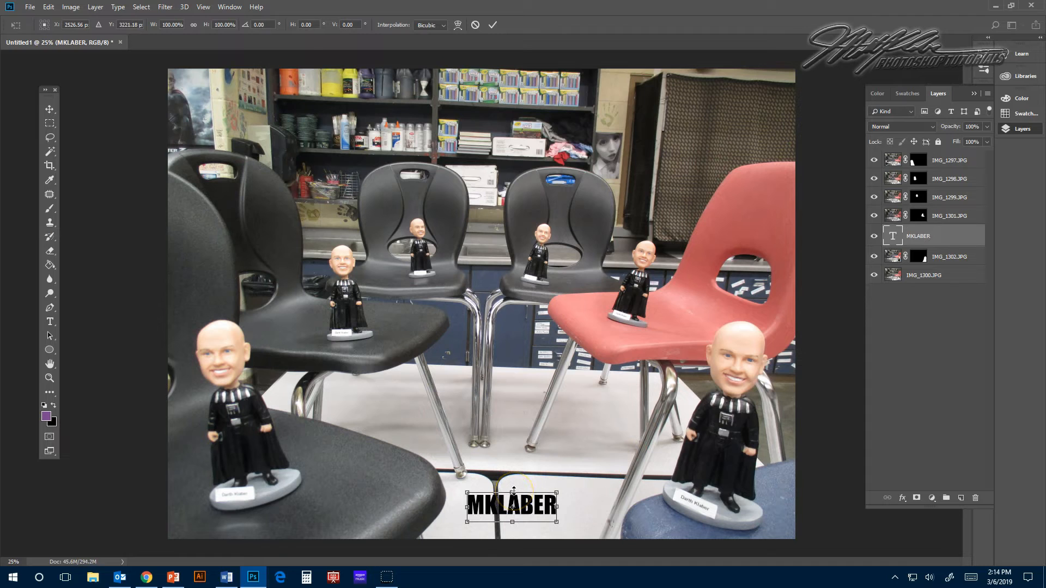
pyautogui.moveTo(522, 493); pyautogui.dragTo(523, 493)
pyautogui.click(51, 106)
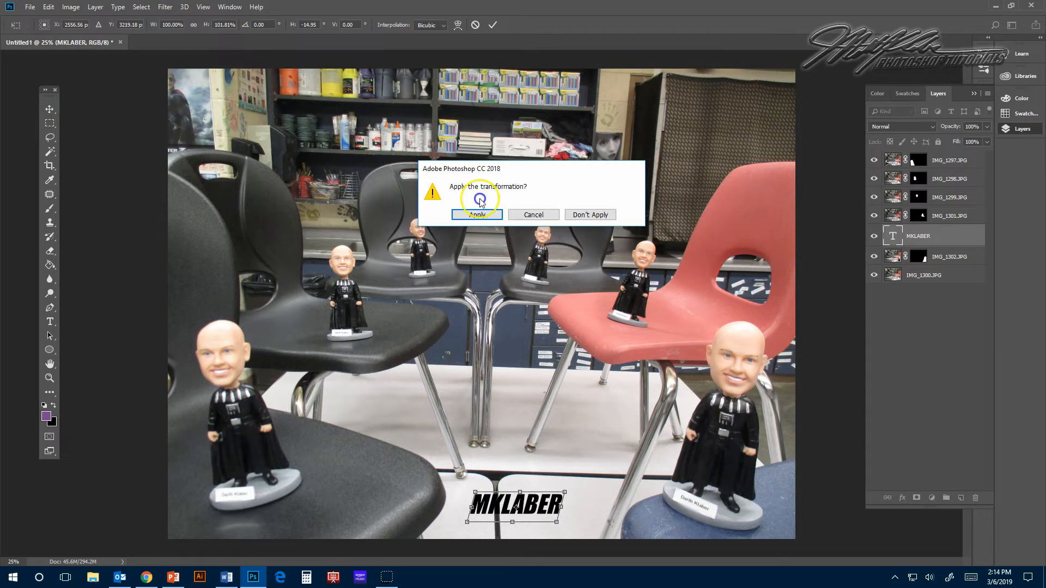
pyautogui.click(480, 214)
pyautogui.moveTo(535, 514); pyautogui.dragTo(568, 524)
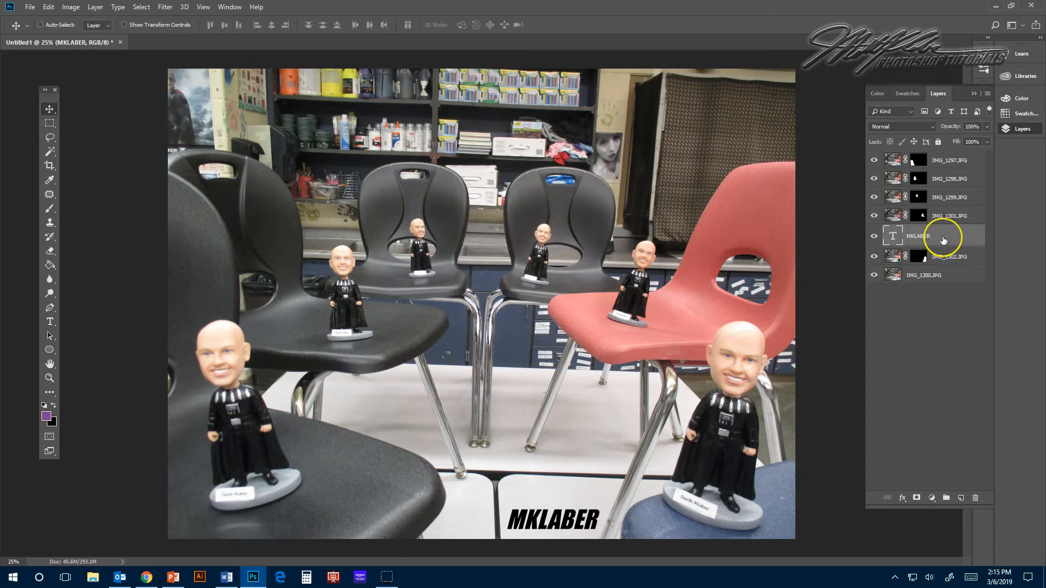
# Step: Apply a Bevel & Emboss effect to the name text layer with a white highlight color
pyautogui.rightClick(956, 236)
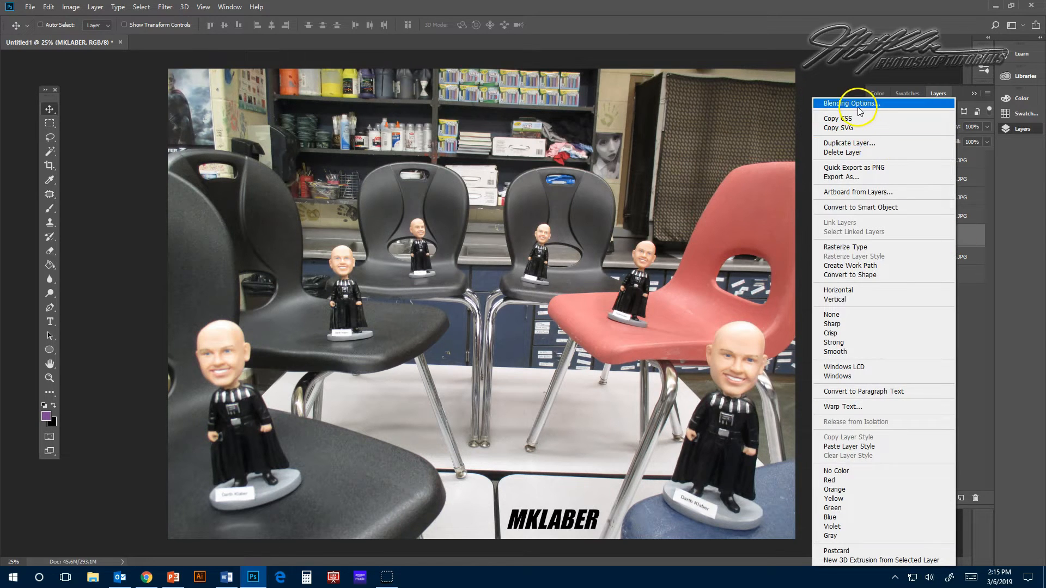
pyautogui.click(857, 105)
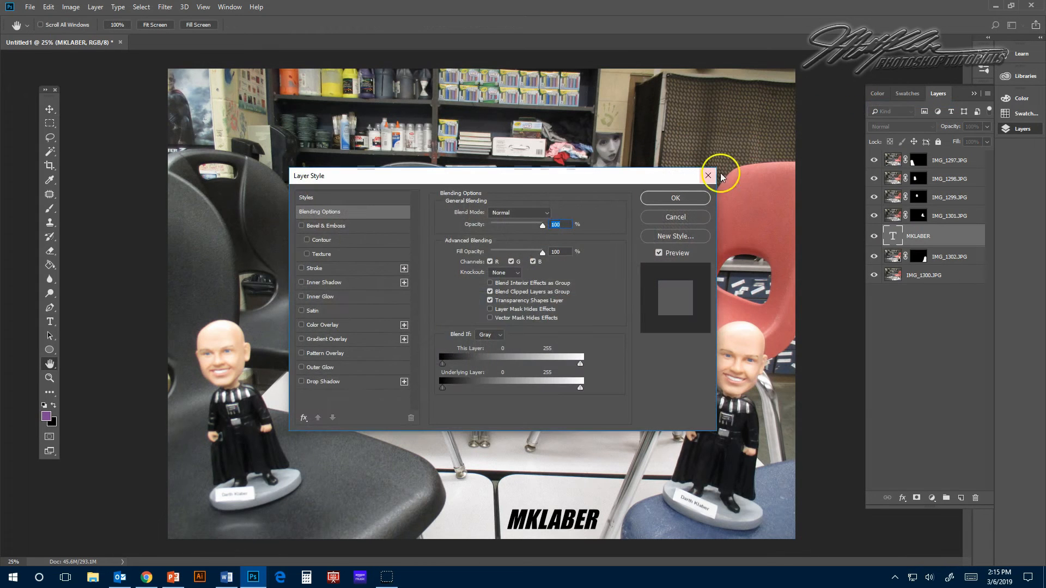
pyautogui.moveTo(401, 174); pyautogui.dragTo(647, 133)
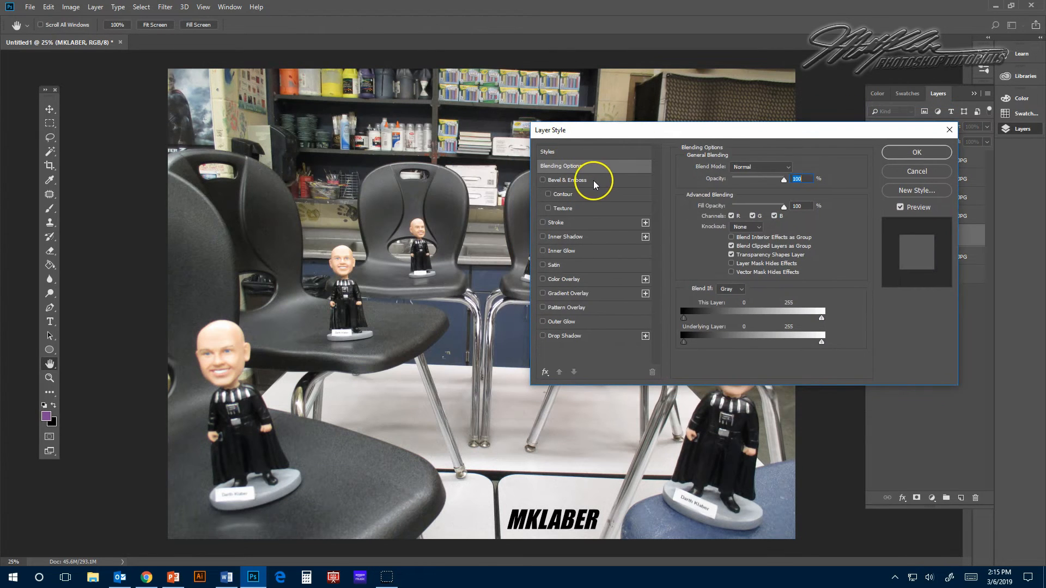
pyautogui.click(594, 182)
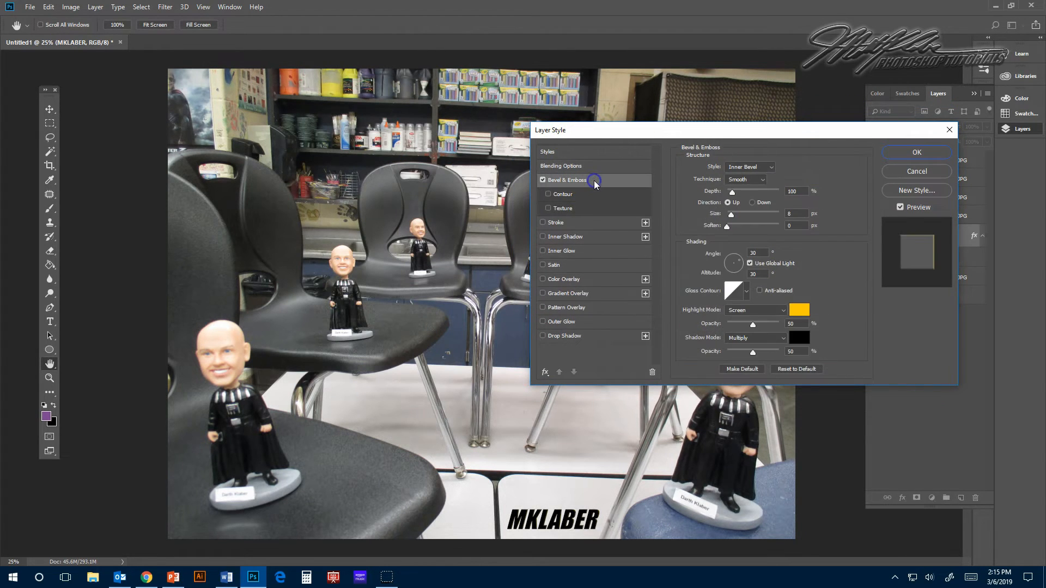
pyautogui.click(799, 310)
pyautogui.click(738, 338)
pyautogui.click(1003, 350)
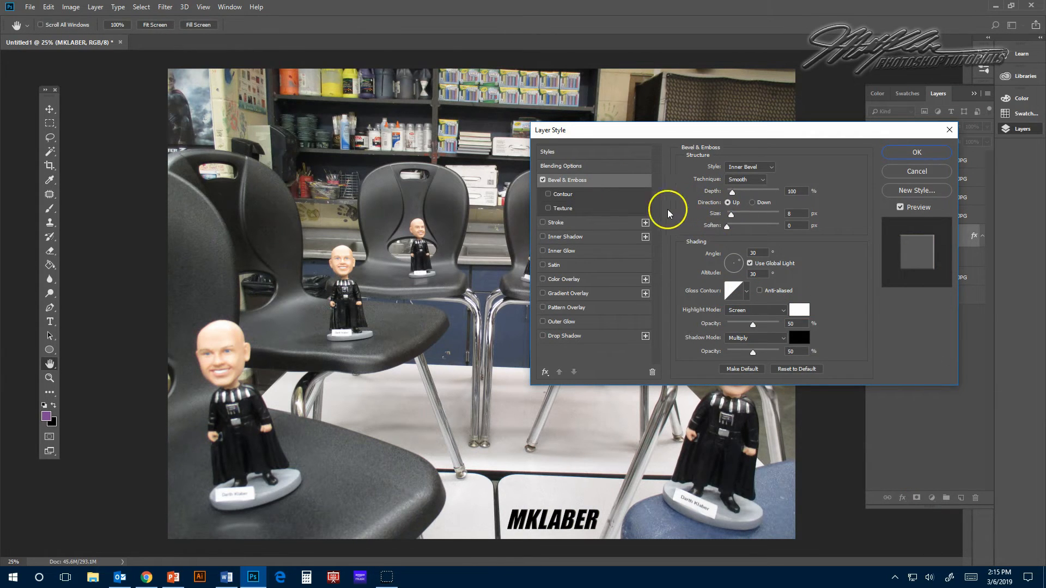
# Step: Add a thin black outside stroke to the name text layer
pyautogui.click(590, 223)
pyautogui.moveTo(786, 170); pyautogui.dragTo(777, 170)
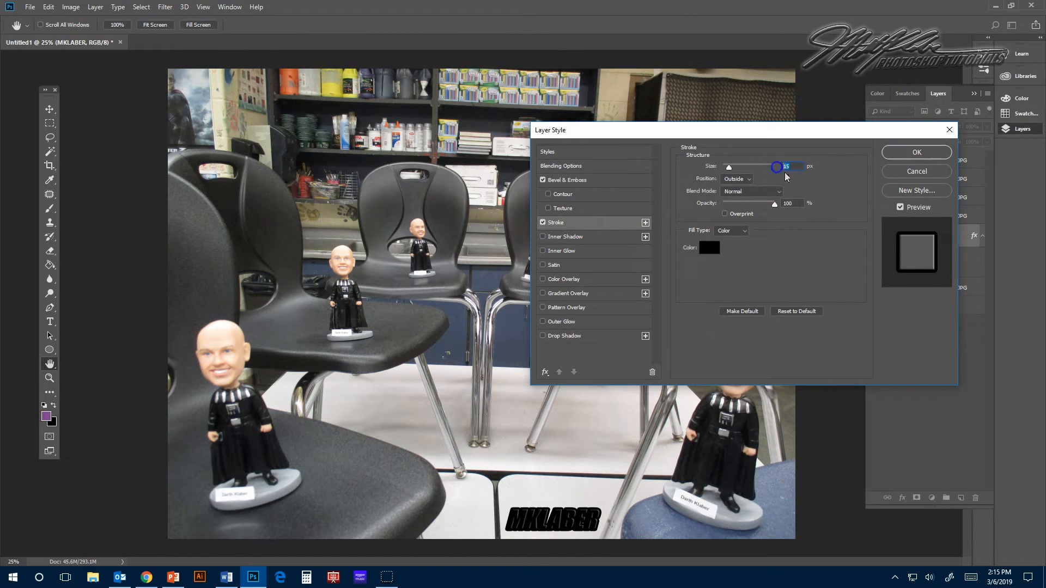
pyautogui.write('1')
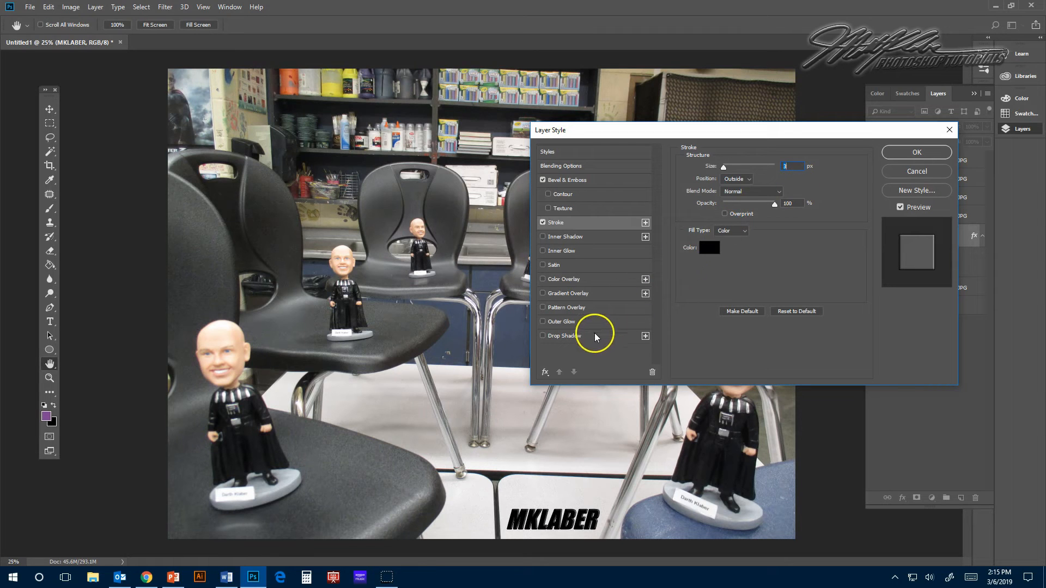
# Step: Add a drop shadow to the name text with its color set to black (000000), and apply the layer style
pyautogui.click(590, 335)
pyautogui.click(794, 170)
pyautogui.moveTo(842, 455); pyautogui.dragTo(900, 499)
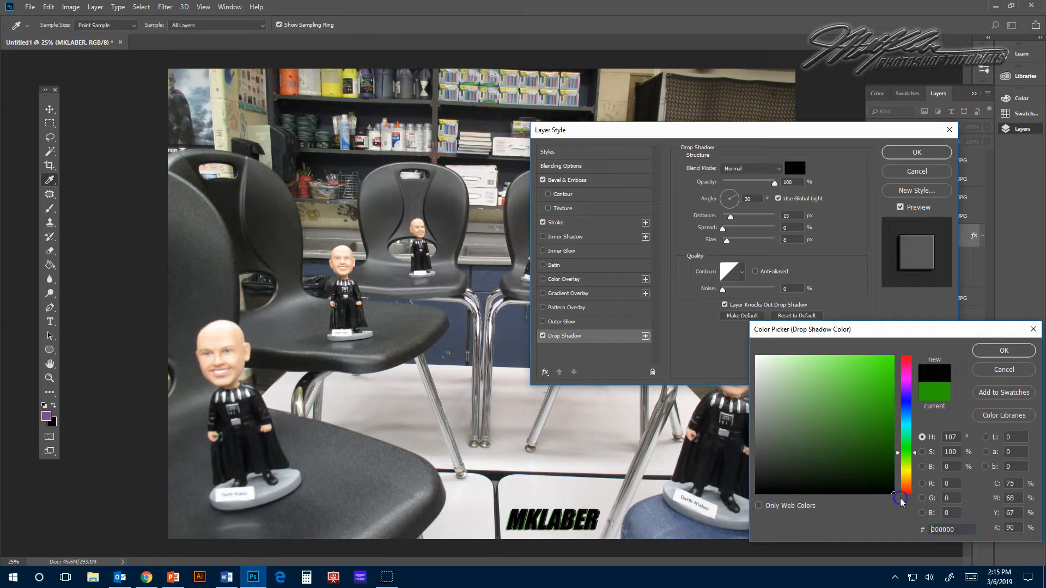
pyautogui.click(996, 356)
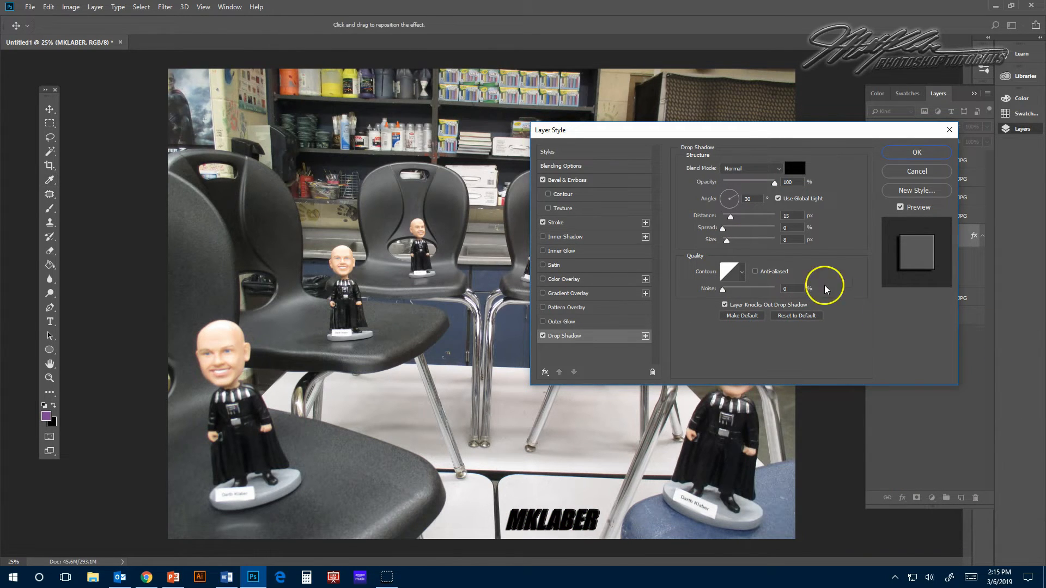
pyautogui.click(893, 153)
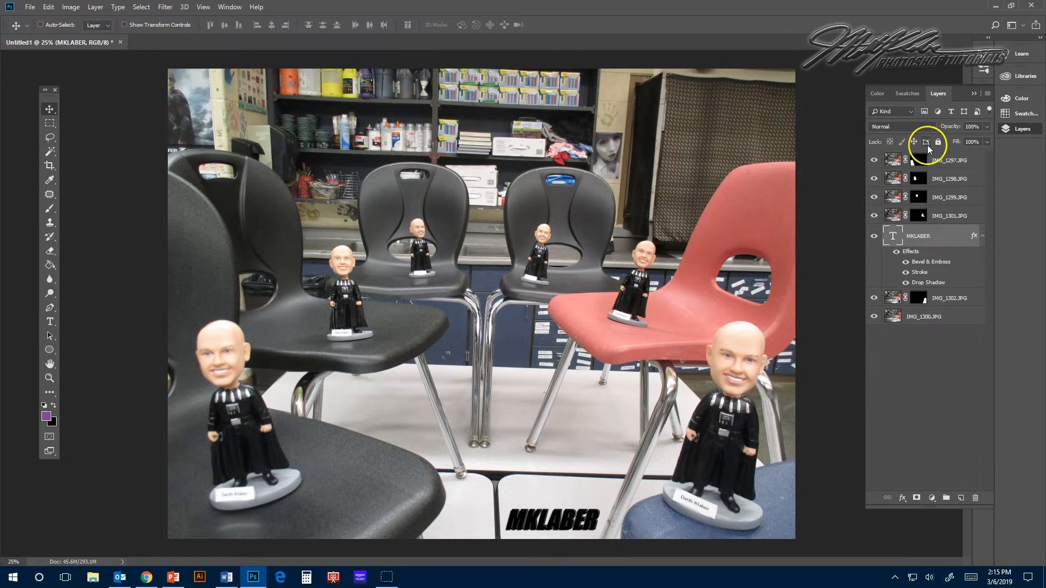
# Step: Reduce the name text layer's fill to 0% while keeping its opacity at 100%
pyautogui.click(987, 143)
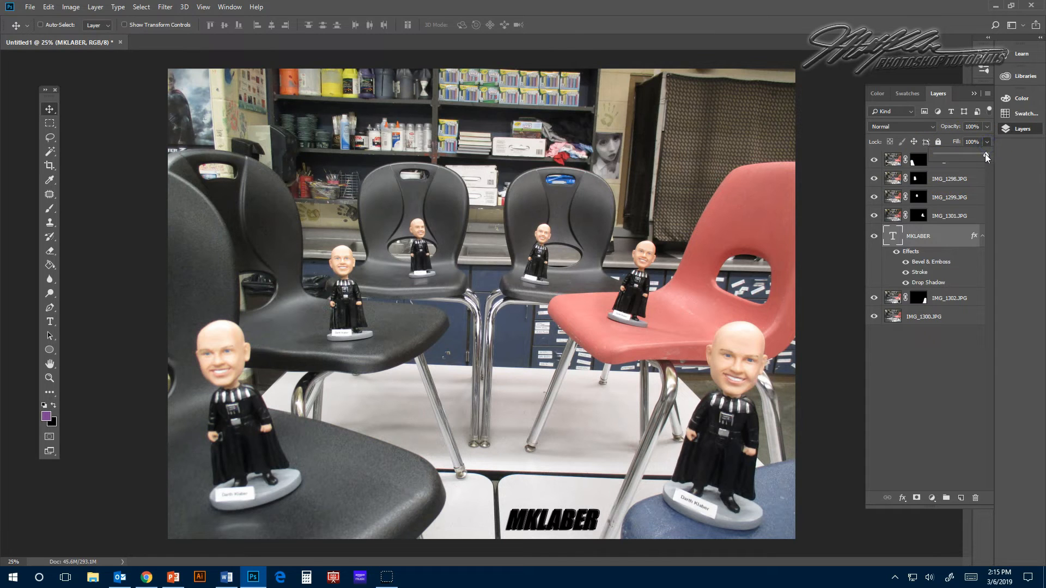
pyautogui.moveTo(984, 154); pyautogui.dragTo(973, 157)
pyautogui.moveTo(984, 155); pyautogui.dragTo(946, 157)
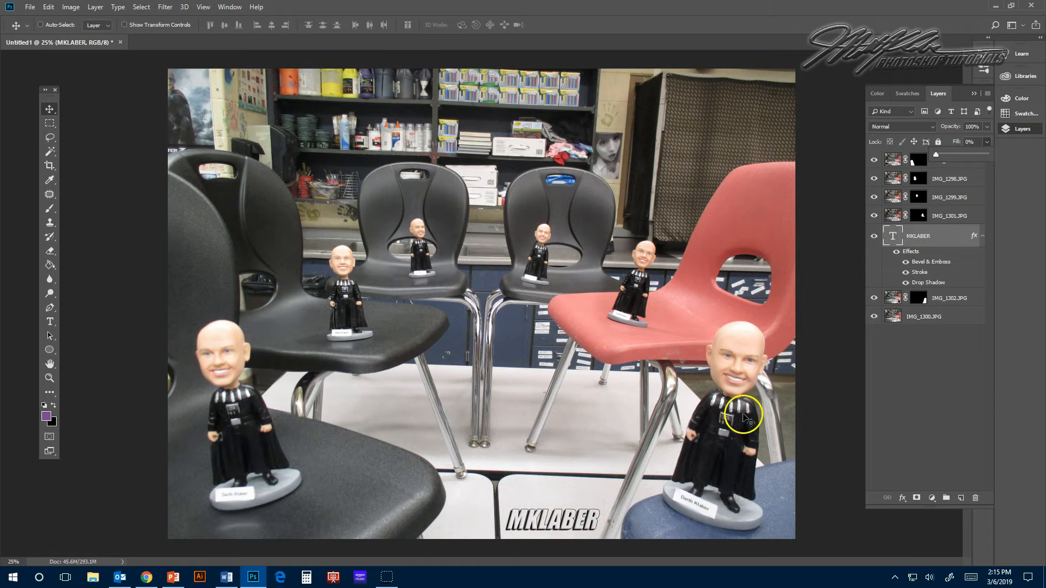
# Step: Save the composite as a JPEG named MULTIPLICITY in the multi folder on the desktop
pyautogui.click(30, 7)
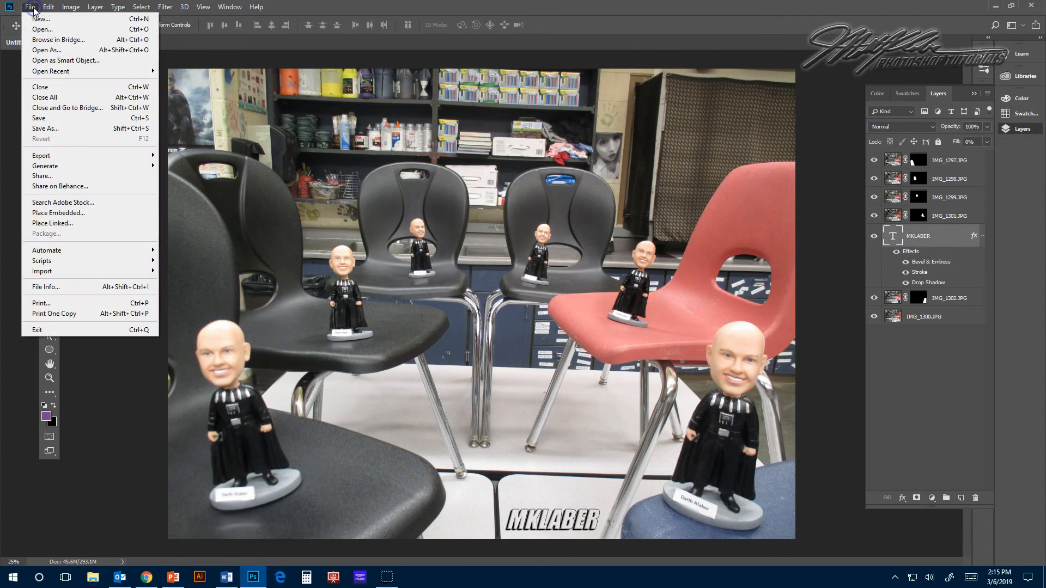
pyautogui.click(42, 128)
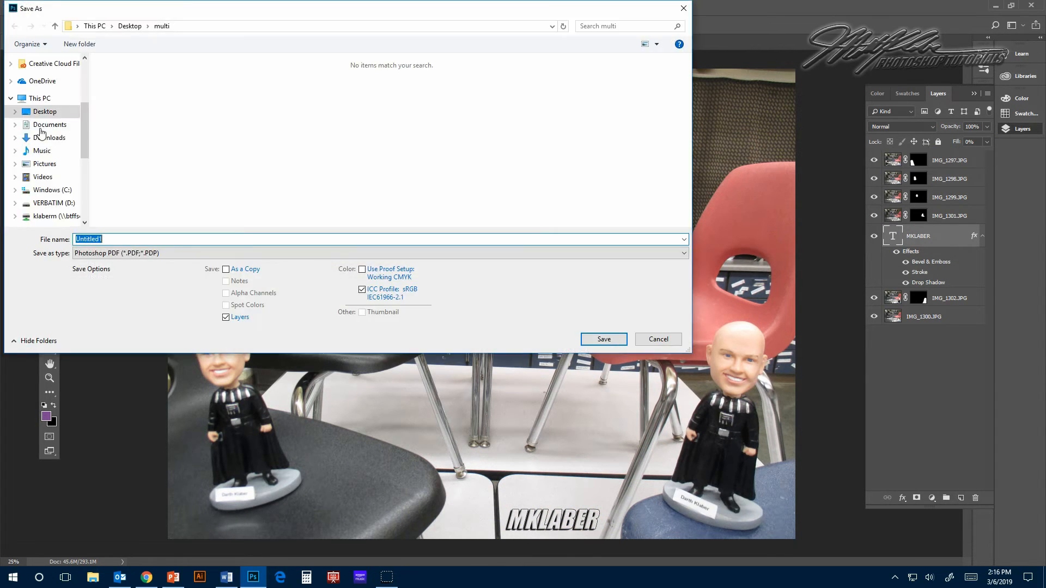
pyautogui.click(141, 253)
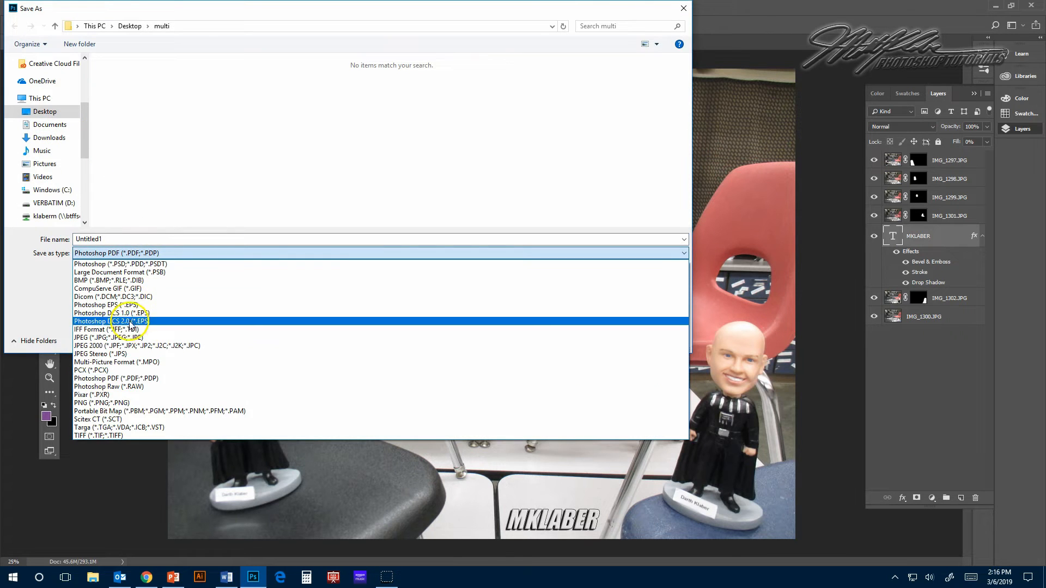
pyautogui.click(128, 337)
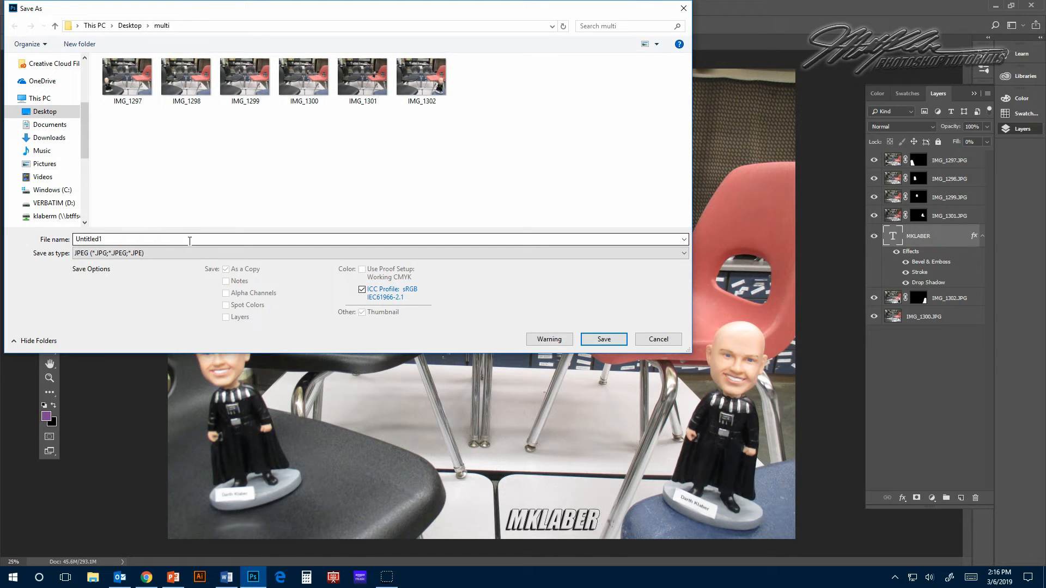
pyautogui.doubleClick(143, 240)
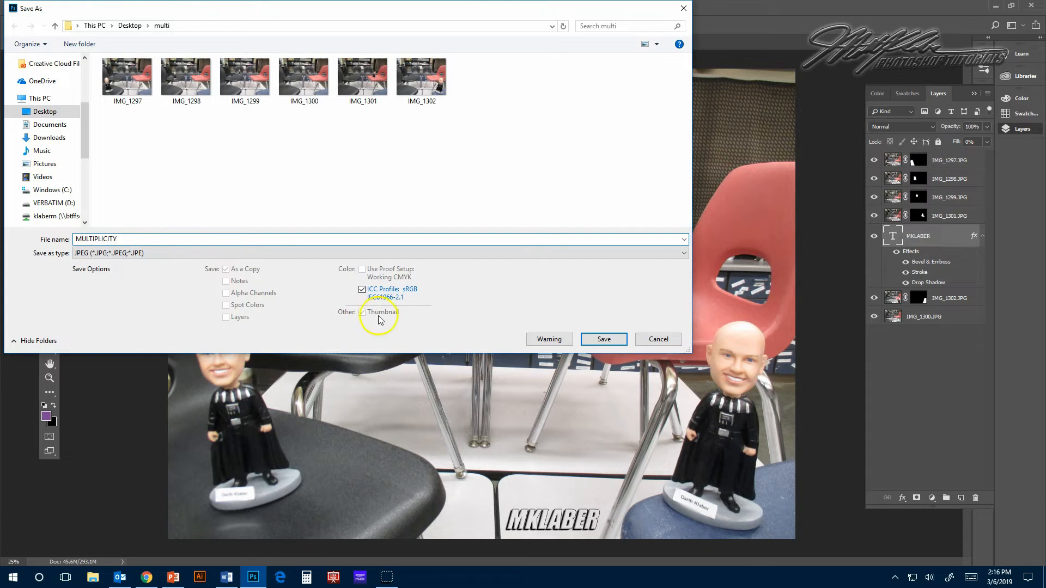
pyautogui.click(603, 339)
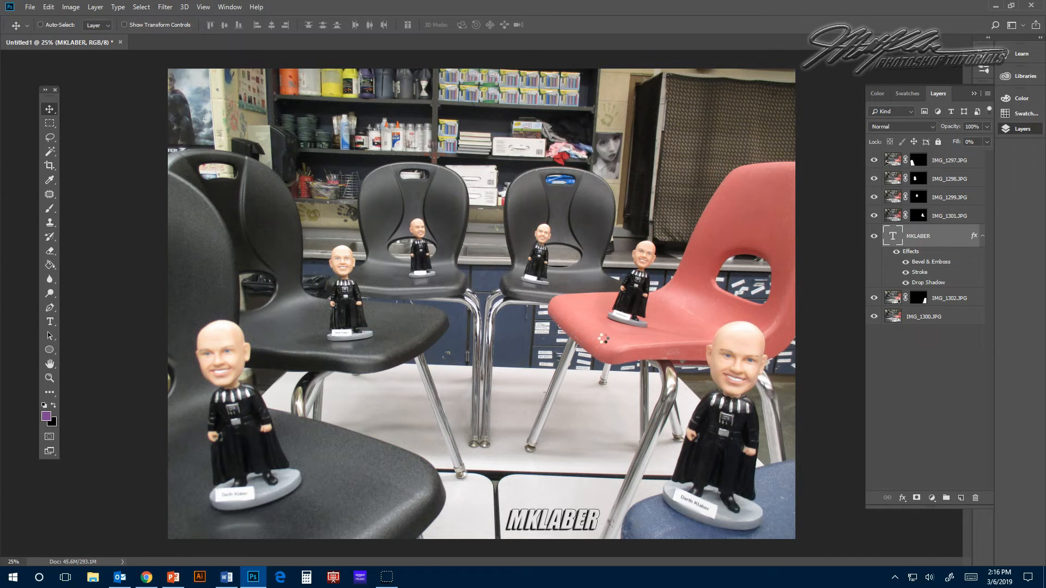
pyautogui.click(582, 144)
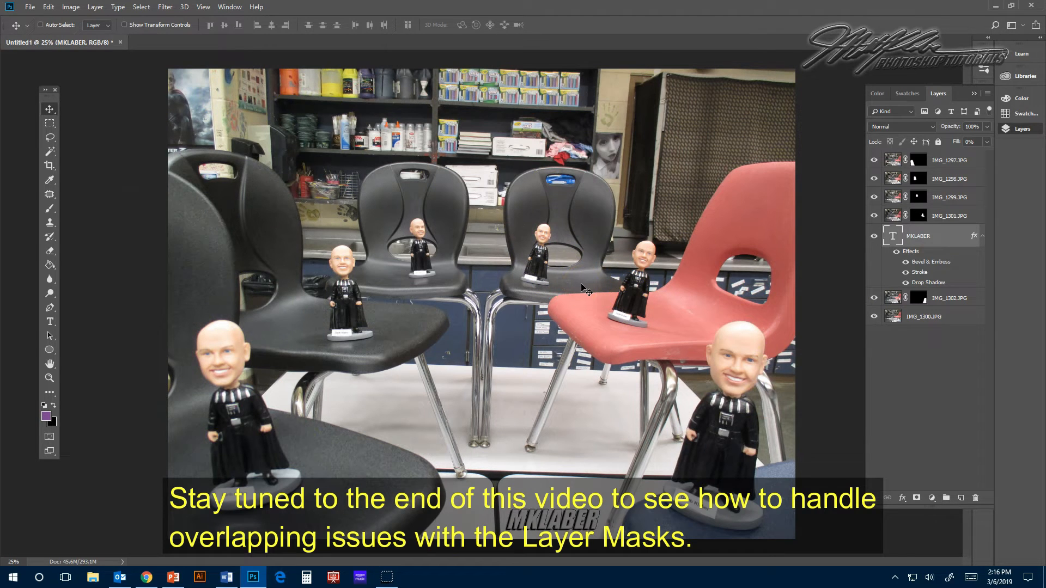
# Step: Toggle the visibility of the IMG_1301 and IMG_1299 layers off and on to check their masked figurines
pyautogui.click(874, 216)
pyautogui.click(873, 216)
pyautogui.click(873, 197)
pyautogui.click(873, 197)
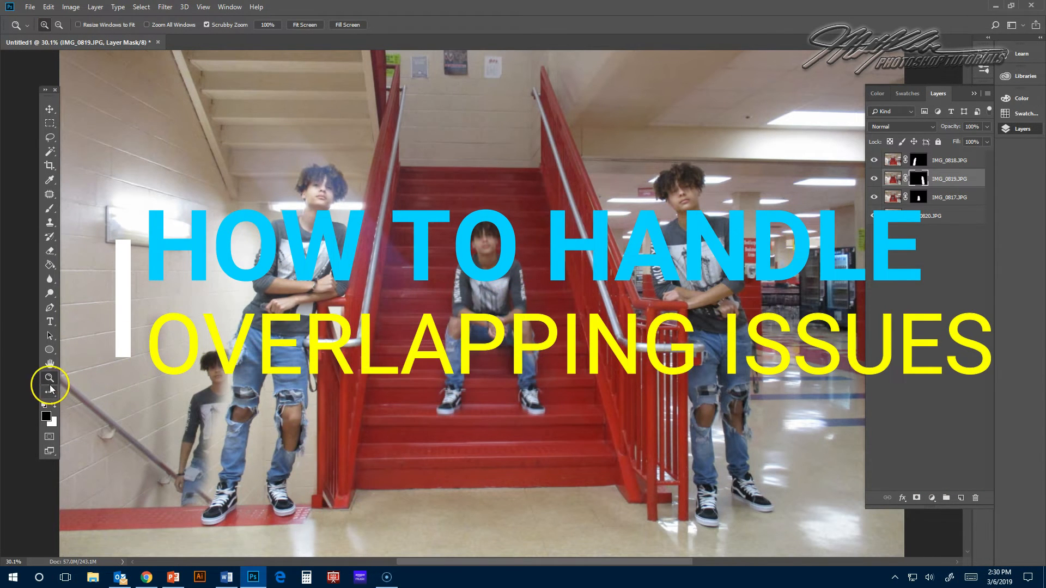
# Step: Examine the overlap between the left leaning figure and the partly hidden figure on the stairs behind him
pyautogui.moveTo(215, 364); pyautogui.dragTo(232, 392)
pyautogui.scroll(-6, 240, 391)
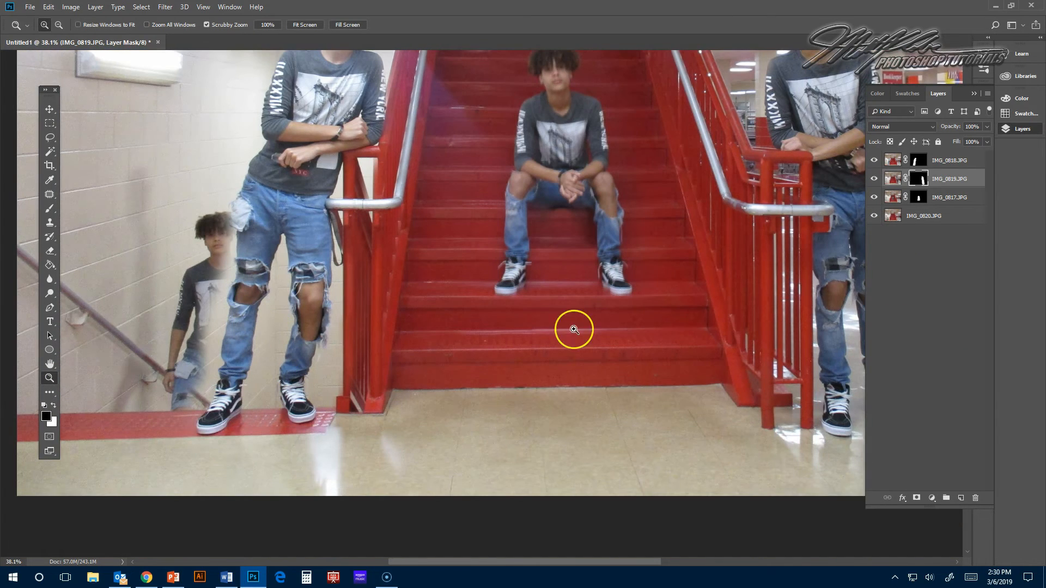
pyautogui.moveTo(249, 241); pyautogui.dragTo(254, 314)
pyautogui.scroll(-2, 254, 314)
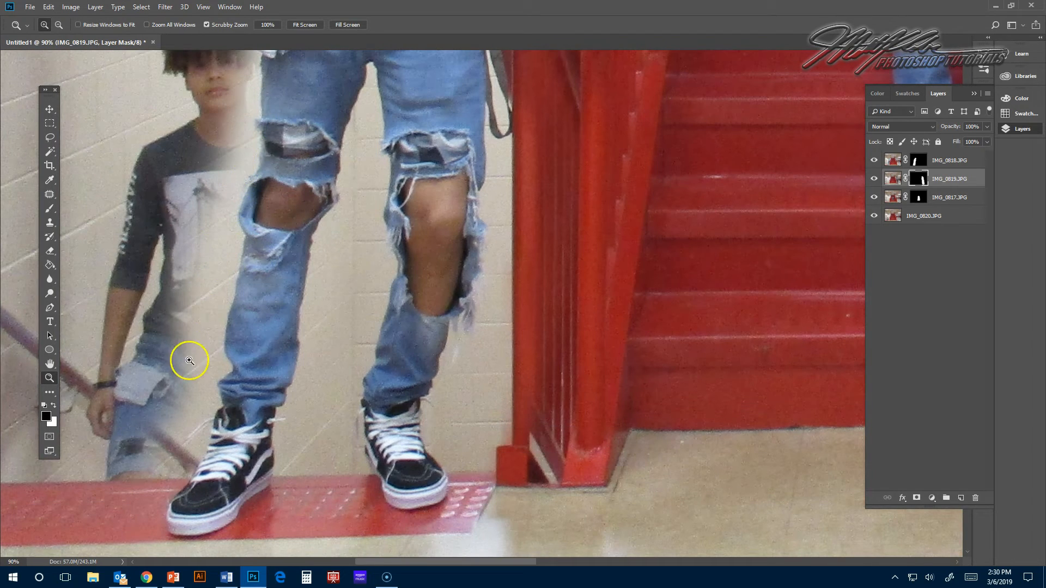
pyautogui.scroll(2, 229, 264)
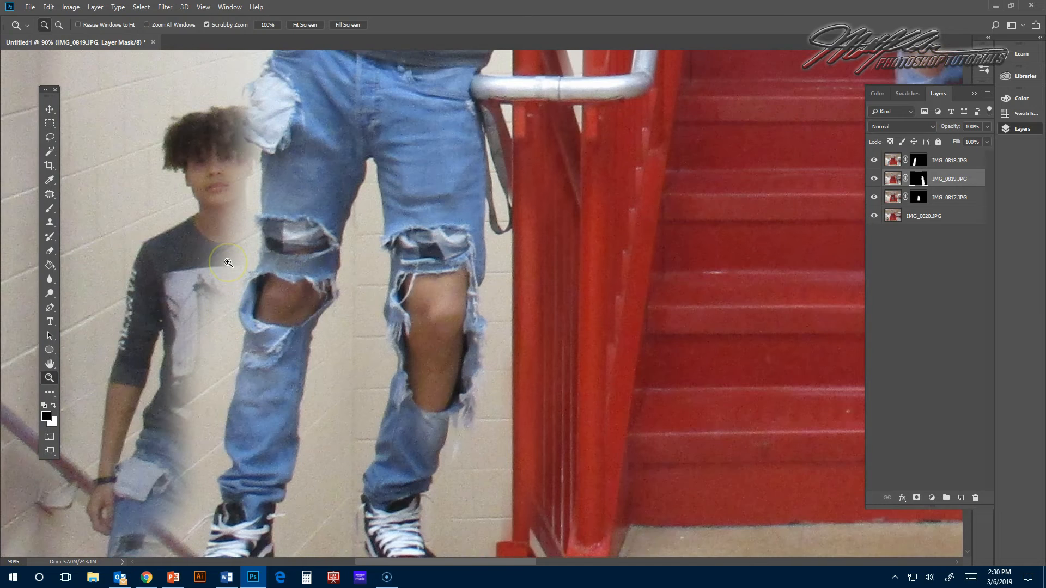
pyautogui.scroll(2, 228, 263)
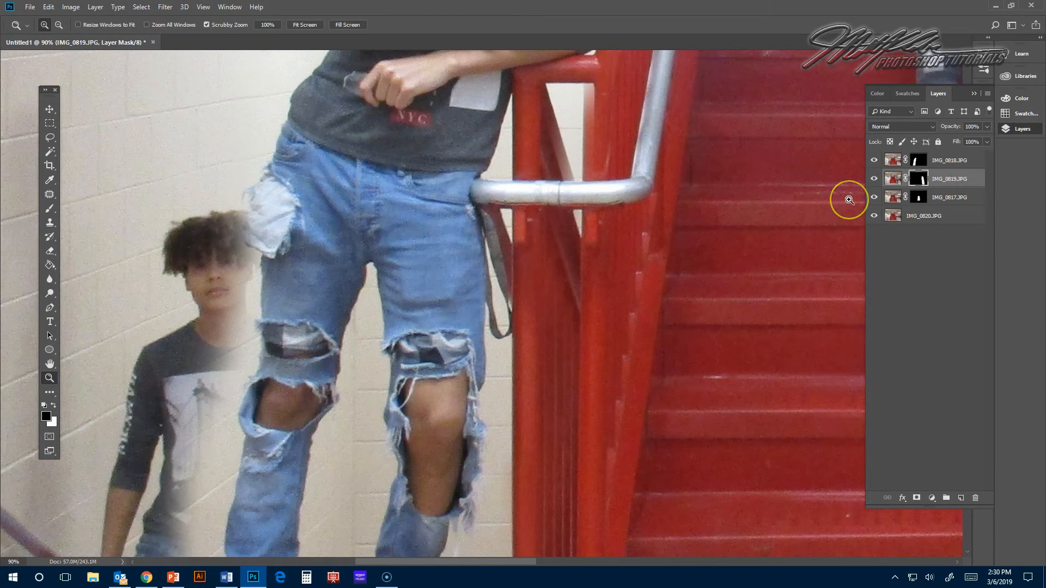
pyautogui.scroll(2, 822, 224)
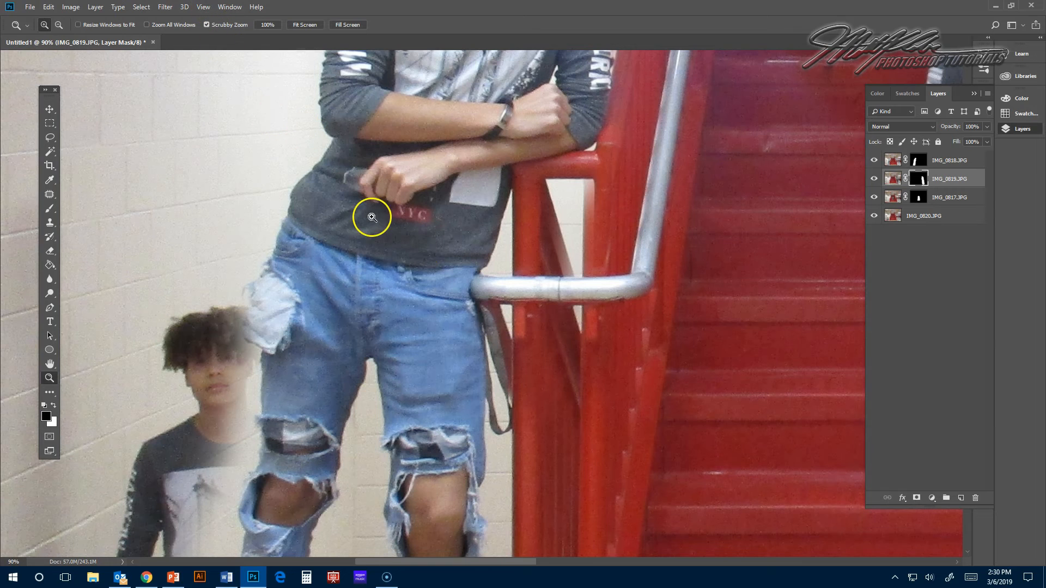
pyautogui.scroll(-3, 387, 231)
# Step: Toggle the visibility of the IMG_0817, IMG_0819 and IMG_0818 layers to check which mask covers the hidden figure
pyautogui.click(874, 197)
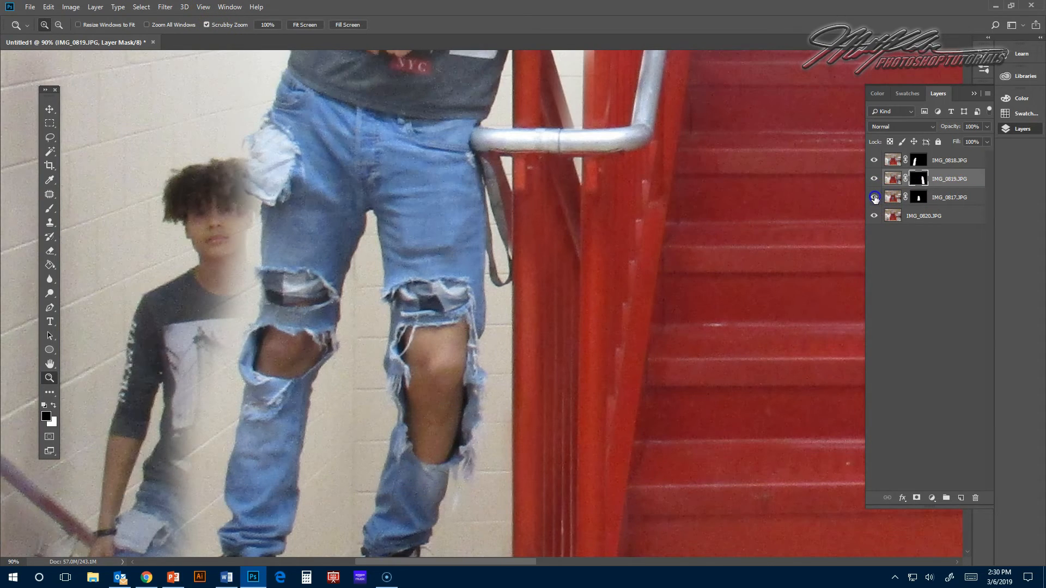
pyautogui.click(873, 183)
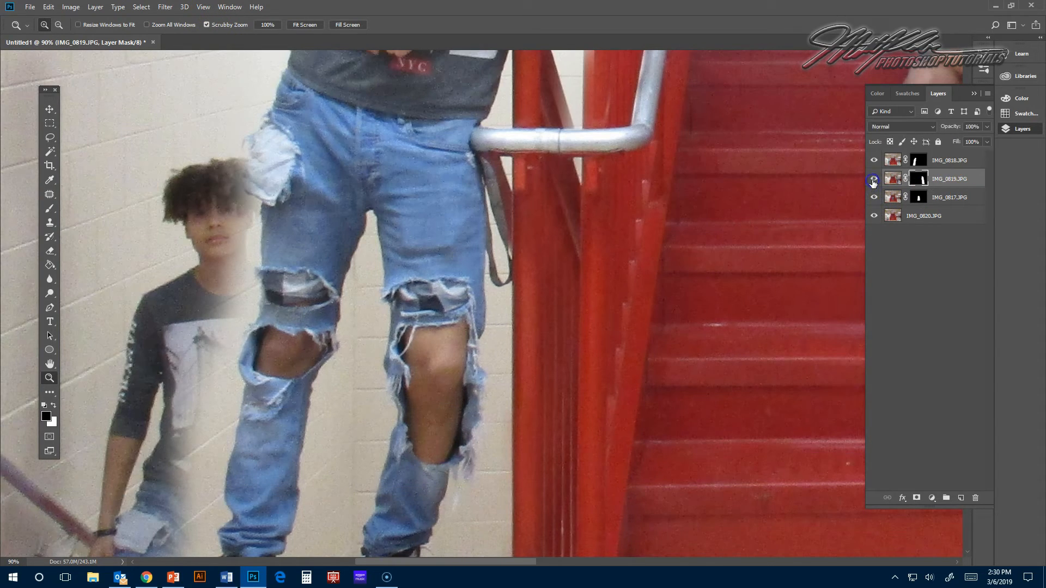
pyautogui.click(873, 198)
pyautogui.click(873, 200)
pyautogui.click(876, 182)
pyautogui.click(876, 182)
pyautogui.click(874, 161)
pyautogui.click(874, 161)
pyautogui.click(916, 160)
pyautogui.click(875, 160)
pyautogui.click(874, 161)
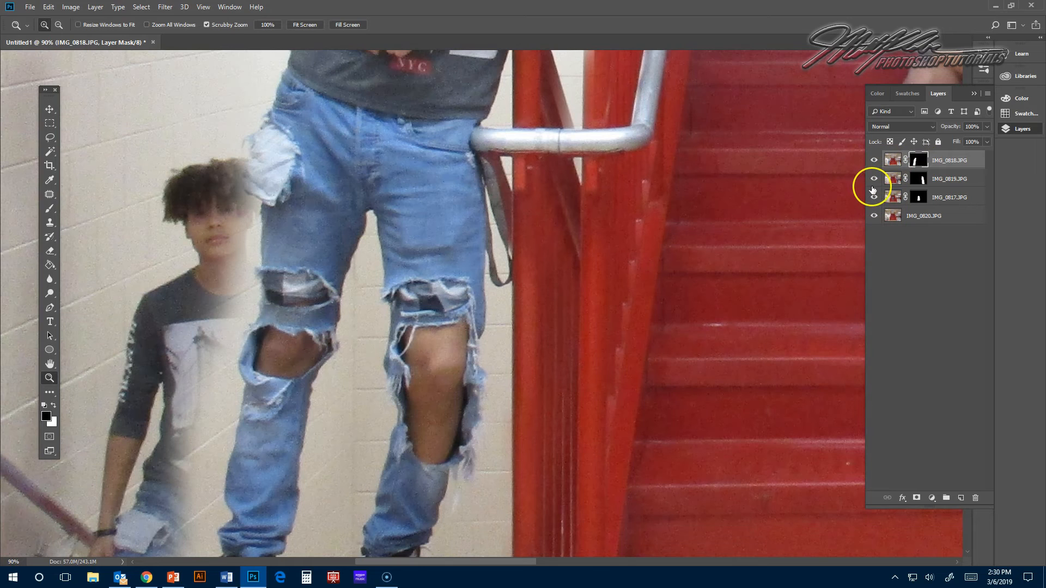
# Step: On the IMG_0818 layer mask, paint with a 48 px black brush to reveal the background figure's missing hair and face
pyautogui.click(921, 164)
pyautogui.click(53, 213)
pyautogui.scroll(-5, 147, 251)
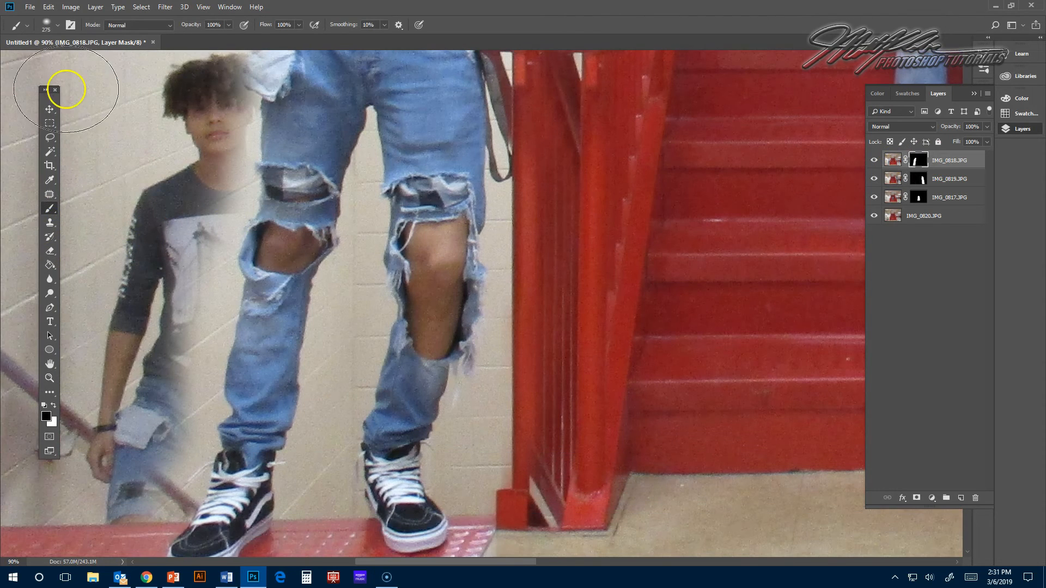
pyautogui.click(47, 24)
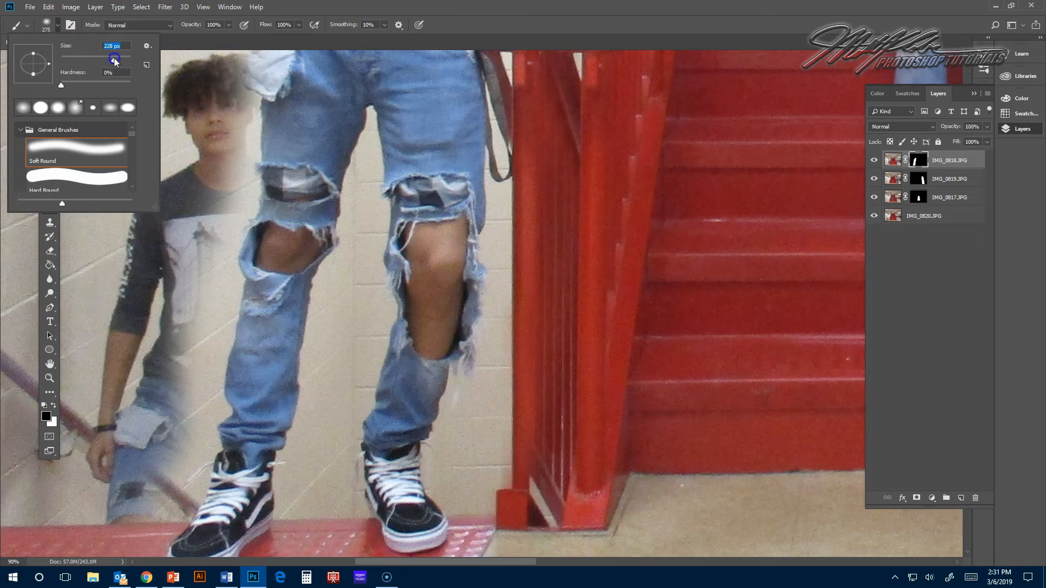
pyautogui.moveTo(77, 60)
pyautogui.mouseDown()
pyautogui.moveTo(234, 142)
pyautogui.moveTo(77, 63)
pyautogui.moveTo(92, 83)
pyautogui.moveTo(77, 61)
pyautogui.mouseUp()
pyautogui.click(239, 106)
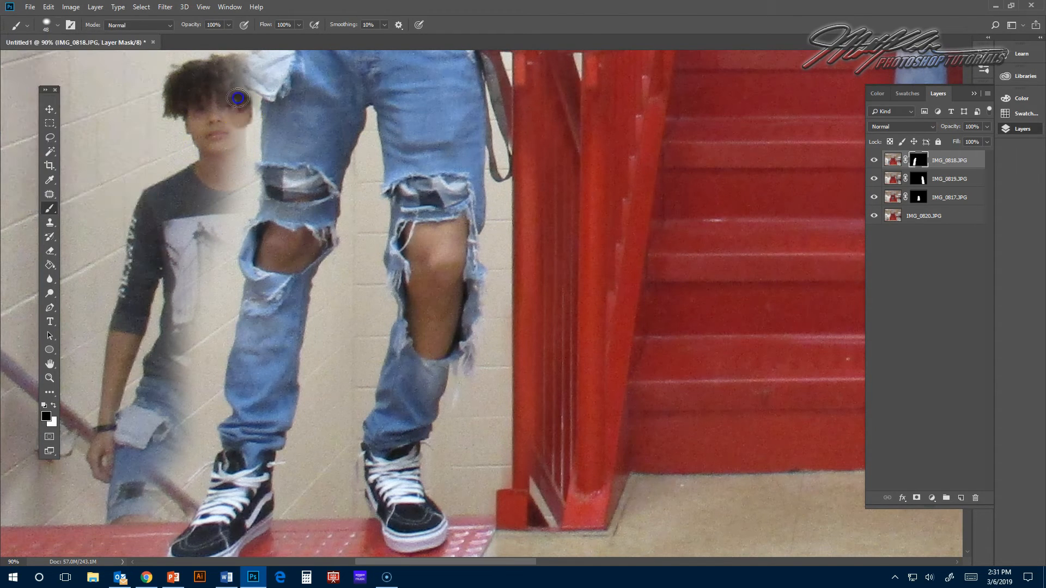
pyautogui.scroll(3, 238, 142)
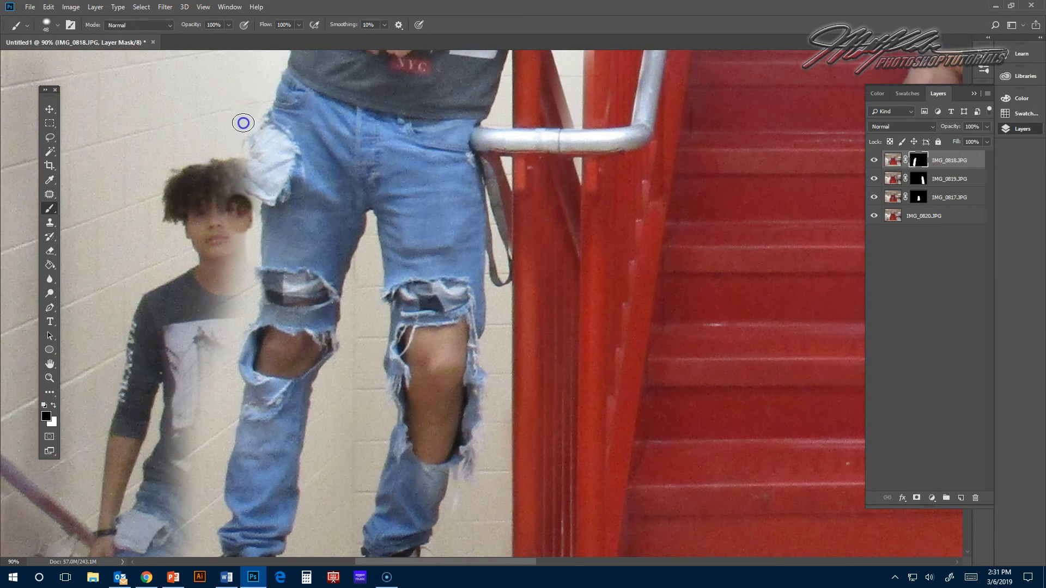
pyautogui.moveTo(233, 173); pyautogui.dragTo(238, 215)
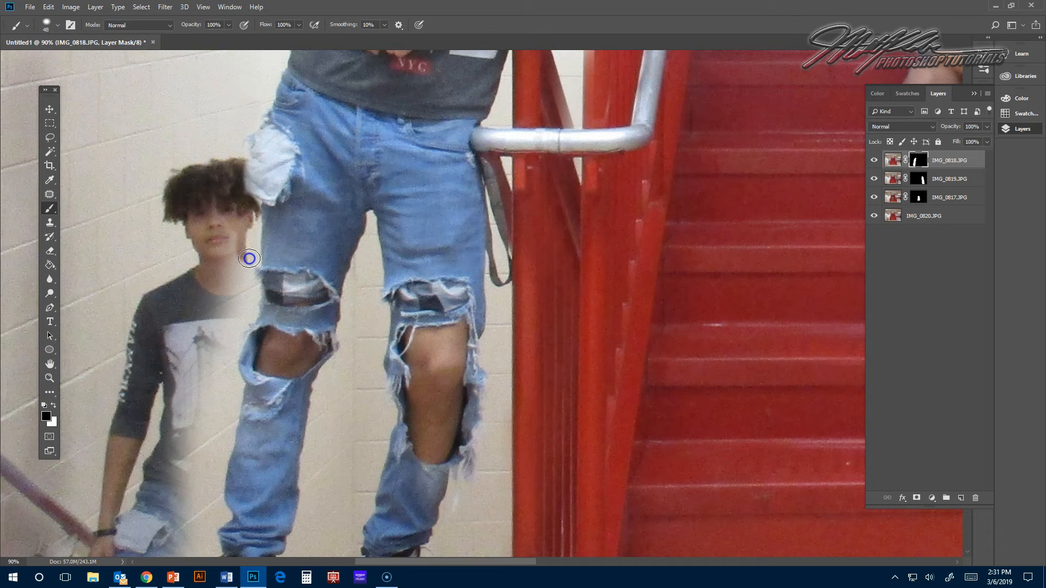
# Step: Paint black on the IMG_0818 mask to reveal the background figure's neck, shoulder and upper shirt beside the ripped jeans
pyautogui.click(50, 378)
pyautogui.moveTo(215, 248); pyautogui.dragTo(252, 297)
pyautogui.moveTo(299, 249); pyautogui.dragTo(342, 269)
pyautogui.click(58, 209)
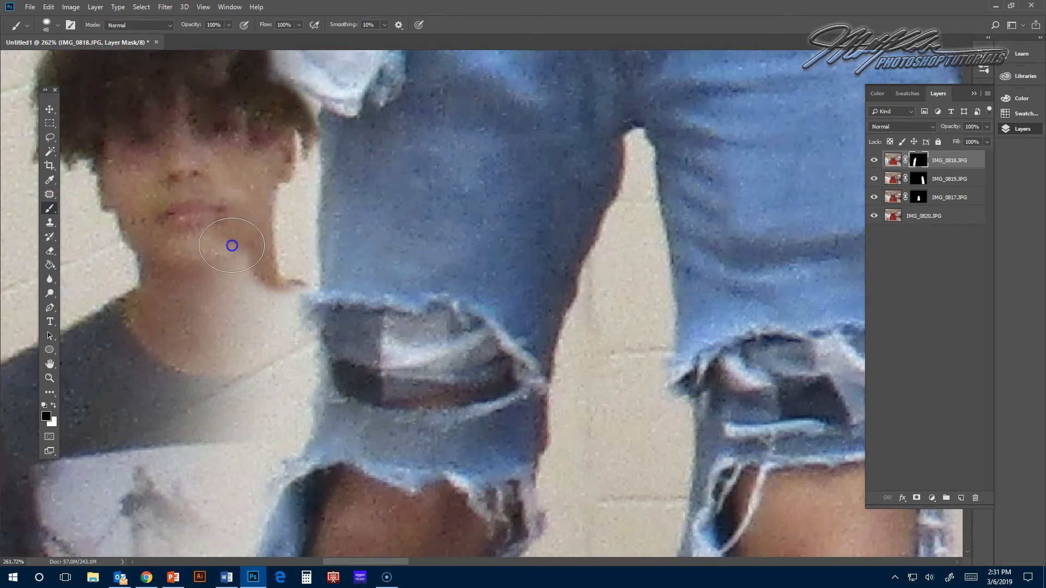
pyautogui.moveTo(198, 254)
pyautogui.mouseDown()
pyautogui.moveTo(213, 281)
pyautogui.moveTo(268, 298)
pyautogui.moveTo(282, 348)
pyautogui.moveTo(269, 433)
pyautogui.moveTo(277, 343)
pyautogui.mouseUp()
pyautogui.scroll(-3, 277, 344)
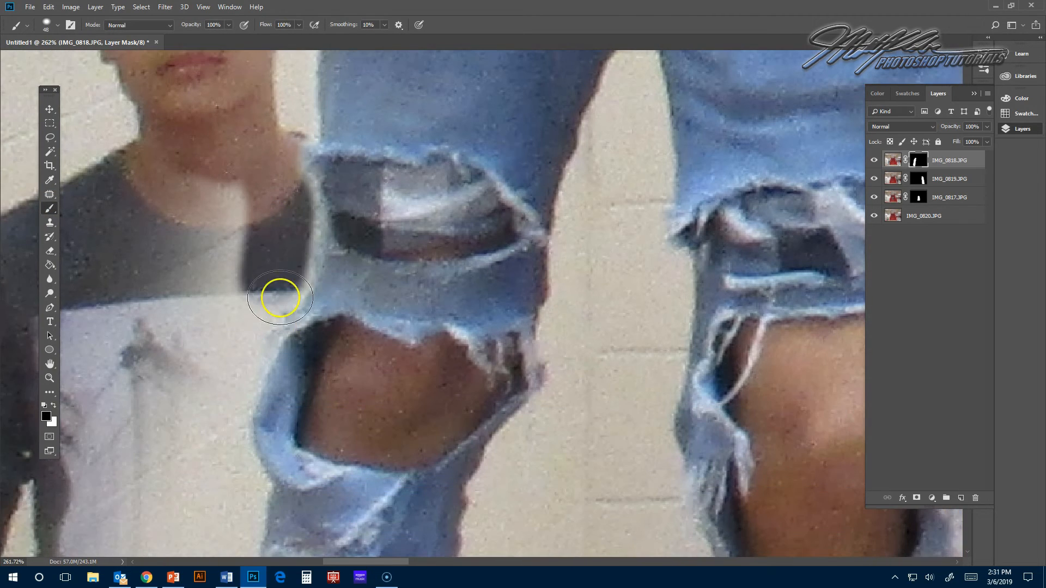
pyautogui.moveTo(283, 262); pyautogui.dragTo(278, 278)
pyautogui.moveTo(280, 259)
pyautogui.mouseDown()
pyautogui.moveTo(222, 188)
pyautogui.moveTo(204, 192)
pyautogui.moveTo(216, 218)
pyautogui.moveTo(187, 158)
pyautogui.moveTo(172, 157)
pyautogui.moveTo(191, 232)
pyautogui.moveTo(174, 247)
pyautogui.moveTo(142, 226)
pyautogui.moveTo(202, 272)
pyautogui.moveTo(247, 270)
pyautogui.moveTo(241, 249)
pyautogui.mouseUp()
pyautogui.moveTo(252, 308); pyautogui.dragTo(224, 376)
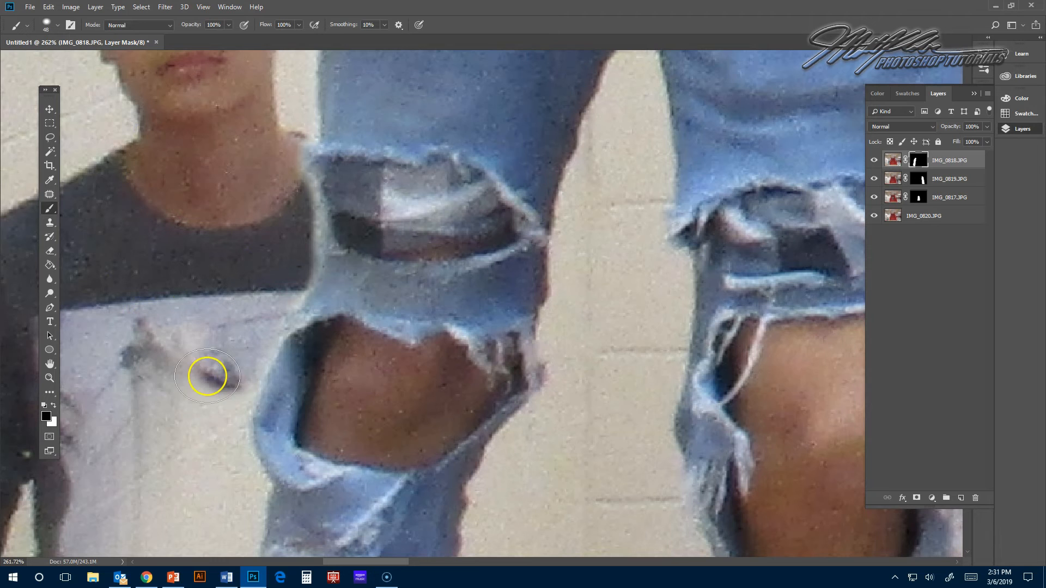
# Step: Continue masking in black to reveal the background figure's shirt print and hem up to the front figure's leg
pyautogui.scroll(-3, 210, 373)
pyautogui.scroll(-2, 189, 360)
pyautogui.moveTo(190, 152)
pyautogui.mouseDown()
pyautogui.moveTo(196, 201)
pyautogui.moveTo(220, 212)
pyautogui.moveTo(213, 236)
pyautogui.moveTo(229, 311)
pyautogui.moveTo(136, 175)
pyautogui.moveTo(155, 278)
pyautogui.moveTo(119, 256)
pyautogui.moveTo(100, 289)
pyautogui.moveTo(197, 293)
pyautogui.moveTo(197, 315)
pyautogui.moveTo(155, 347)
pyautogui.moveTo(133, 327)
pyautogui.moveTo(233, 341)
pyautogui.moveTo(276, 310)
pyautogui.mouseUp()
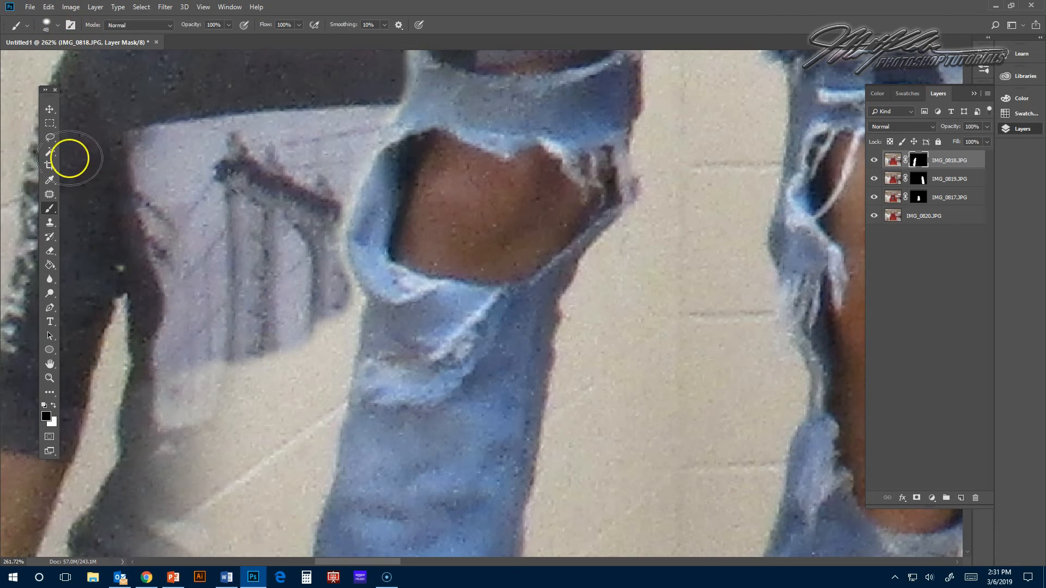
pyautogui.click(49, 379)
pyautogui.moveTo(316, 296); pyautogui.dragTo(339, 327)
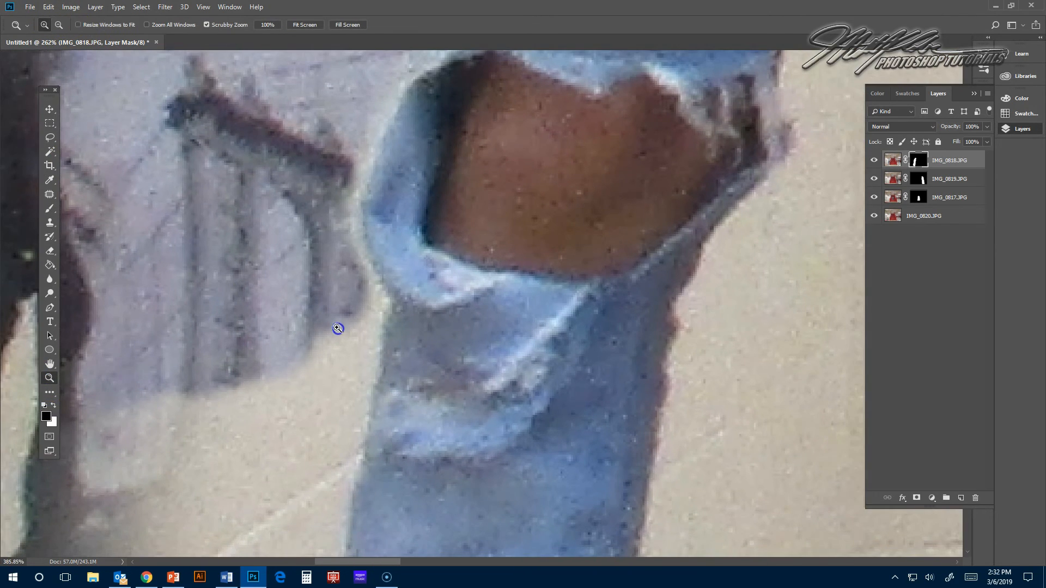
pyautogui.click(50, 209)
pyautogui.moveTo(343, 303)
pyautogui.mouseDown()
pyautogui.moveTo(252, 432)
pyautogui.moveTo(133, 466)
pyautogui.moveTo(104, 462)
pyautogui.mouseUp()
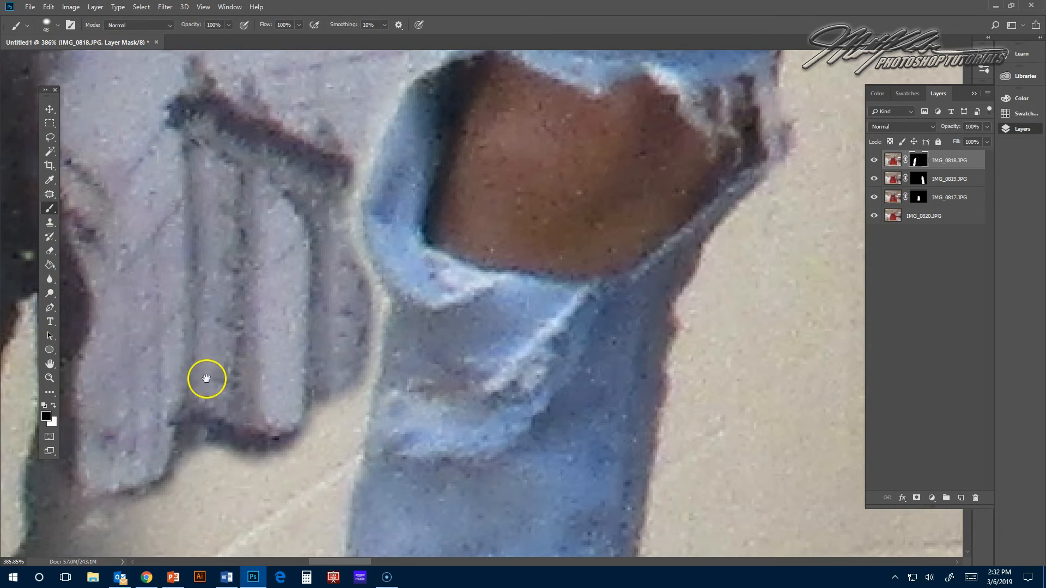
pyautogui.moveTo(210, 377); pyautogui.dragTo(453, 131)
pyautogui.moveTo(311, 226)
pyautogui.mouseDown()
pyautogui.moveTo(332, 312)
pyautogui.moveTo(292, 345)
pyautogui.moveTo(238, 366)
pyautogui.moveTo(370, 286)
pyautogui.moveTo(456, 189)
pyautogui.moveTo(548, 179)
pyautogui.moveTo(565, 124)
pyautogui.moveTo(580, 197)
pyautogui.moveTo(531, 309)
pyautogui.moveTo(559, 210)
pyautogui.moveTo(568, 115)
pyautogui.moveTo(467, 269)
pyautogui.mouseUp()
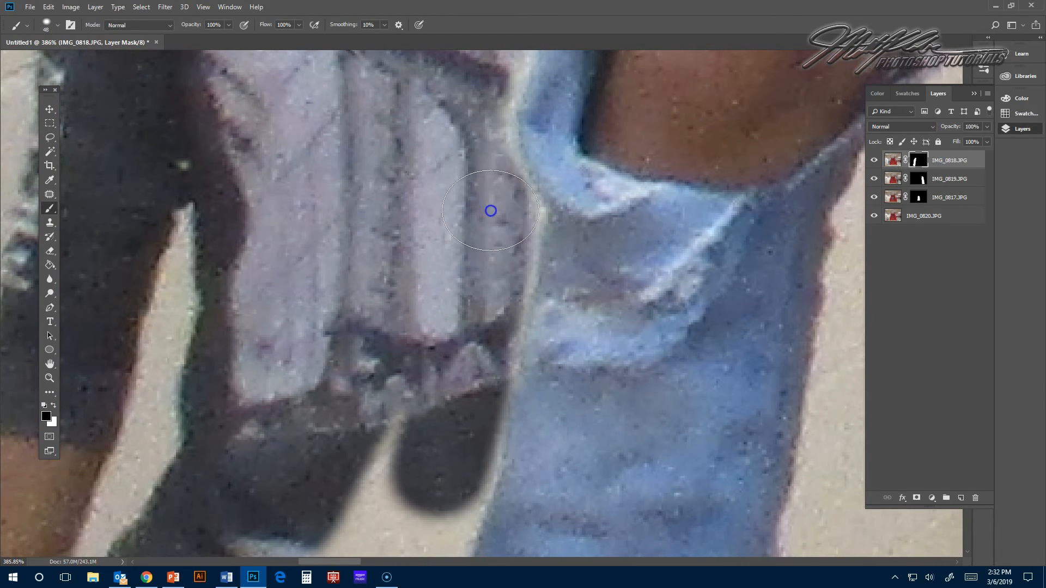
pyautogui.scroll(5, 434, 276)
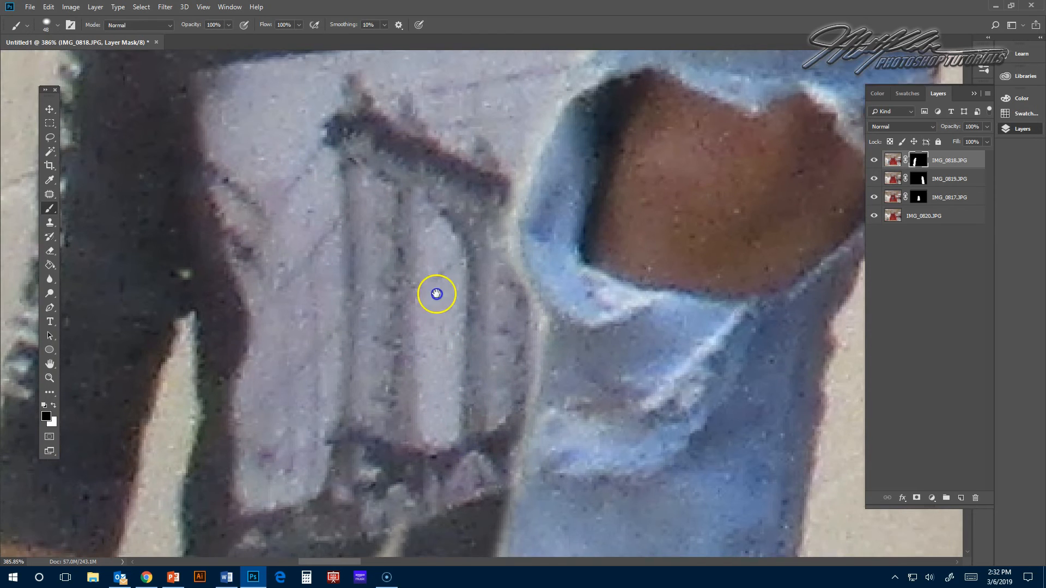
# Step: Set the brush to 31 px with about 46% hardness and refine the mask between the shirt print and ripped knee
pyautogui.click(58, 25)
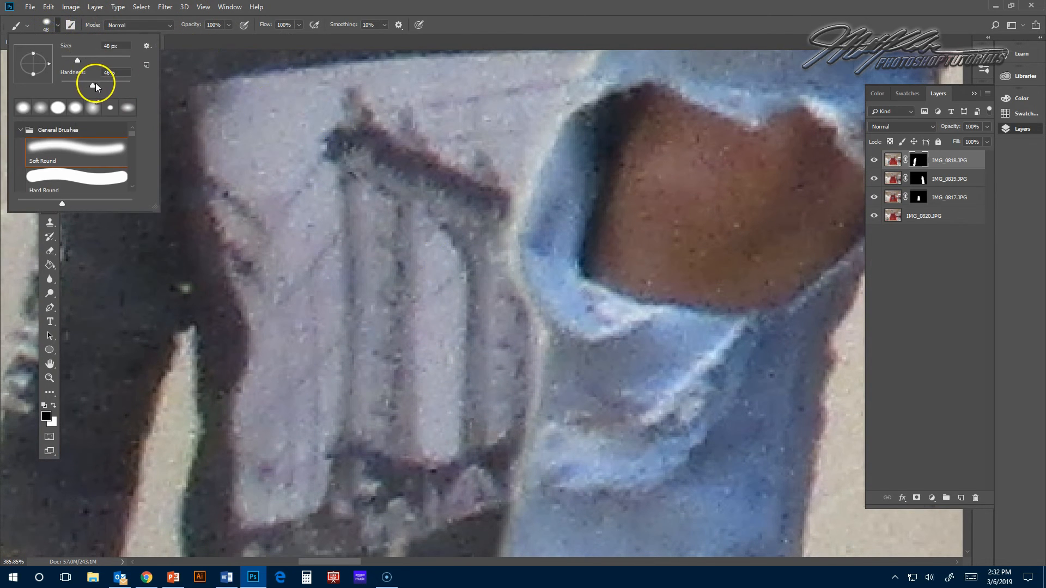
pyautogui.moveTo(94, 85); pyautogui.dragTo(87, 60)
pyautogui.moveTo(509, 148); pyautogui.dragTo(480, 248)
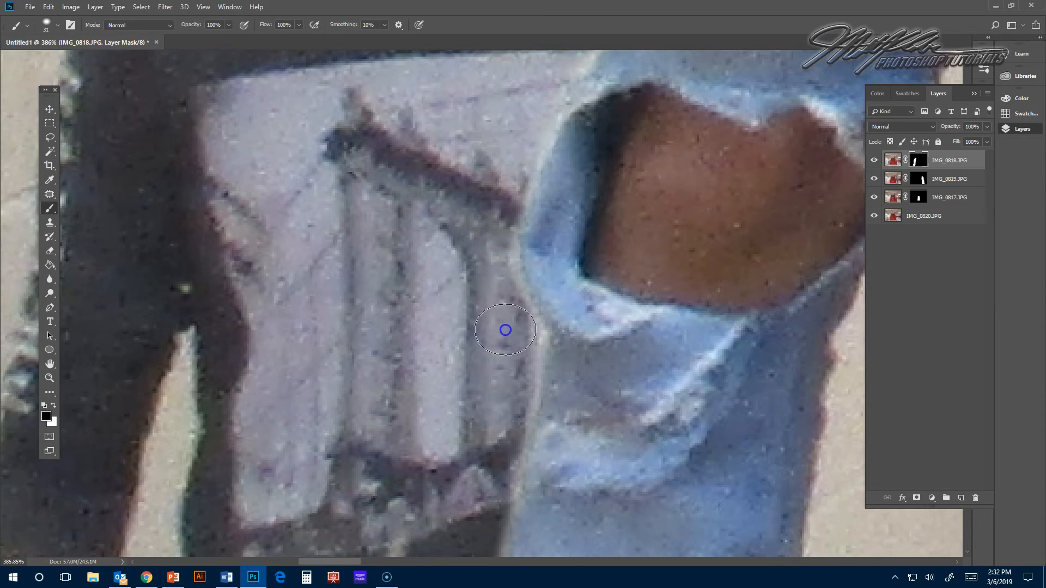
pyautogui.moveTo(500, 119); pyautogui.dragTo(455, 201)
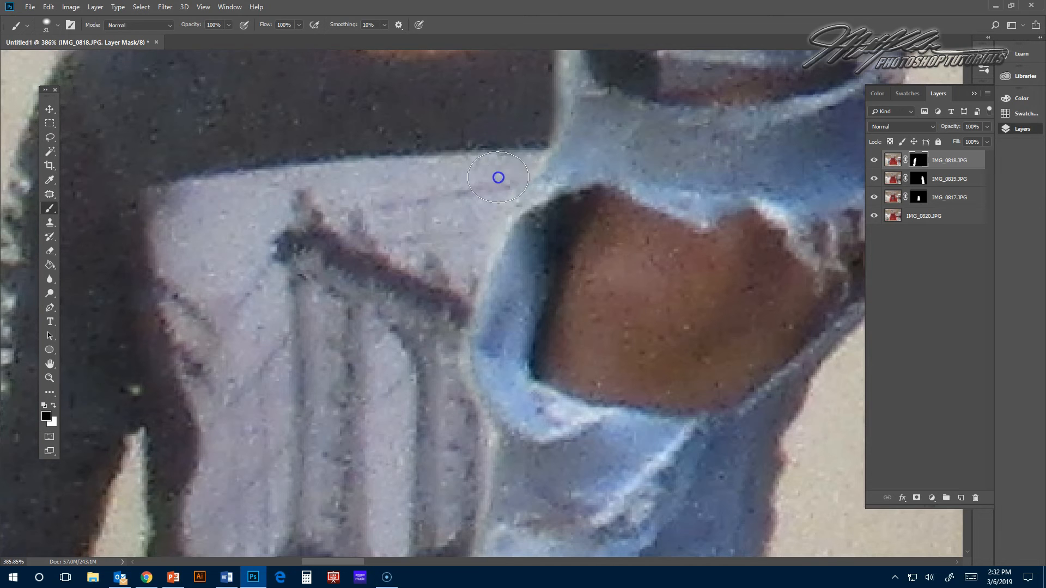
# Step: Paint black down the IMG_0818 mask to reveal the background figure's lower shirt and jeans down to the red floor strip
pyautogui.scroll(-10, 420, 374)
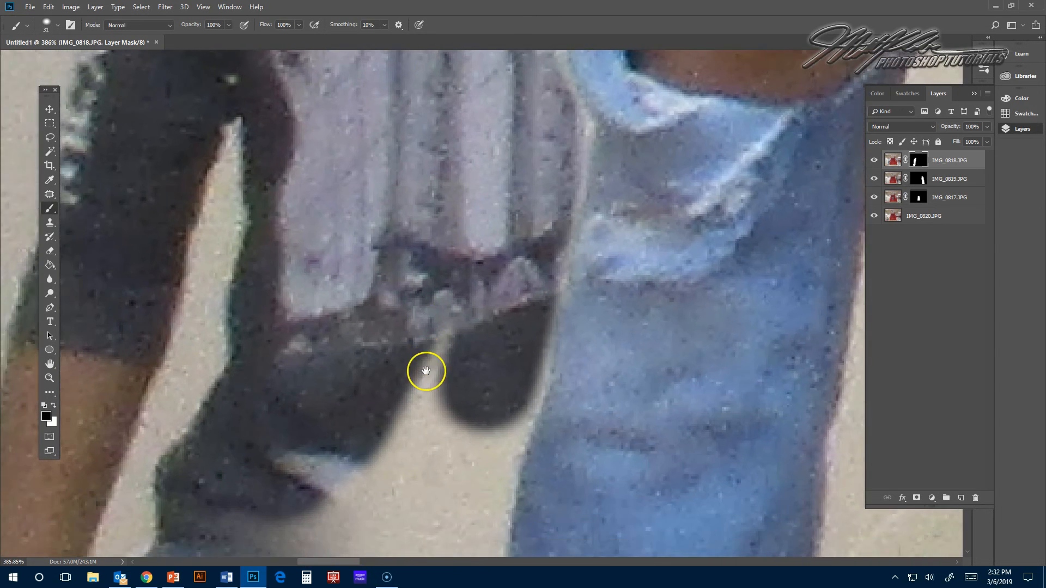
pyautogui.moveTo(542, 138)
pyautogui.mouseDown()
pyautogui.moveTo(546, 170)
pyautogui.moveTo(505, 370)
pyautogui.mouseUp()
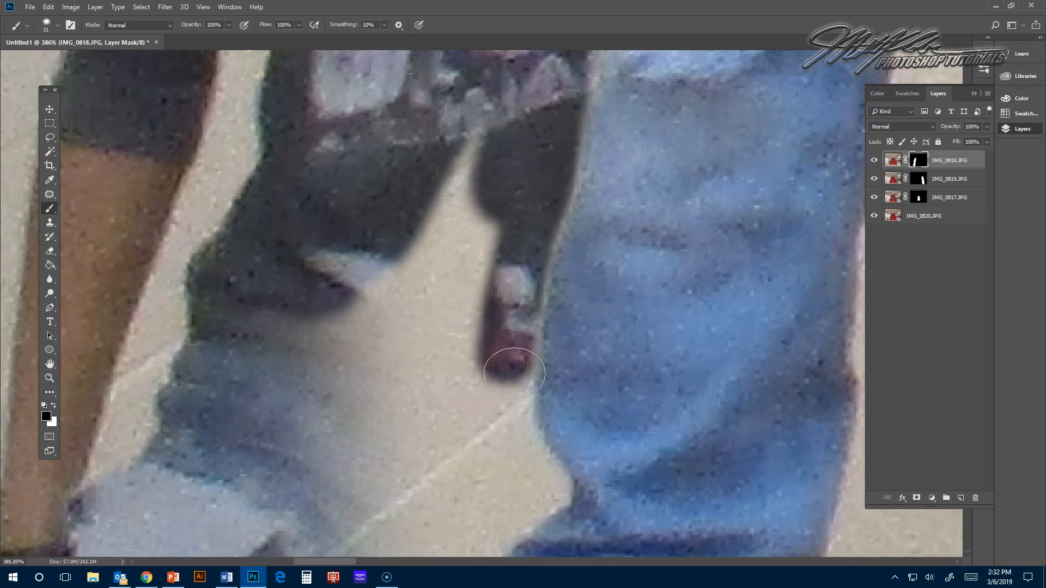
pyautogui.moveTo(449, 139)
pyautogui.mouseDown()
pyautogui.moveTo(433, 222)
pyautogui.moveTo(483, 237)
pyautogui.moveTo(447, 243)
pyautogui.moveTo(477, 256)
pyautogui.moveTo(482, 368)
pyautogui.moveTo(493, 345)
pyautogui.moveTo(511, 463)
pyautogui.mouseUp()
pyautogui.moveTo(450, 427); pyautogui.dragTo(488, 250)
pyautogui.moveTo(425, 159)
pyautogui.mouseDown()
pyautogui.moveTo(468, 154)
pyautogui.moveTo(448, 130)
pyautogui.moveTo(408, 130)
pyautogui.moveTo(339, 159)
pyautogui.moveTo(321, 148)
pyautogui.moveTo(279, 149)
pyautogui.mouseUp()
pyautogui.moveTo(263, 243)
pyautogui.mouseDown()
pyautogui.moveTo(347, 276)
pyautogui.moveTo(322, 310)
pyautogui.moveTo(434, 355)
pyautogui.moveTo(539, 332)
pyautogui.moveTo(572, 310)
pyautogui.moveTo(543, 262)
pyautogui.moveTo(533, 205)
pyautogui.moveTo(497, 189)
pyautogui.moveTo(443, 210)
pyautogui.moveTo(488, 156)
pyautogui.moveTo(474, 289)
pyautogui.moveTo(495, 266)
pyautogui.moveTo(537, 321)
pyautogui.moveTo(521, 384)
pyautogui.moveTo(534, 456)
pyautogui.moveTo(497, 241)
pyautogui.moveTo(459, 248)
pyautogui.moveTo(434, 282)
pyautogui.moveTo(295, 311)
pyautogui.moveTo(554, 279)
pyautogui.moveTo(590, 304)
pyautogui.moveTo(601, 325)
pyautogui.moveTo(518, 373)
pyautogui.moveTo(472, 378)
pyautogui.moveTo(570, 229)
pyautogui.moveTo(383, 292)
pyautogui.moveTo(504, 296)
pyautogui.moveTo(567, 256)
pyautogui.moveTo(507, 339)
pyautogui.moveTo(414, 402)
pyautogui.moveTo(315, 386)
pyautogui.moveTo(308, 415)
pyautogui.moveTo(354, 409)
pyautogui.moveTo(374, 467)
pyautogui.moveTo(310, 521)
pyautogui.mouseUp()
pyautogui.moveTo(614, 206); pyautogui.dragTo(513, 143)
pyautogui.moveTo(513, 197)
pyautogui.mouseDown()
pyautogui.moveTo(483, 318)
pyautogui.moveTo(401, 465)
pyautogui.moveTo(429, 395)
pyautogui.moveTo(393, 377)
pyautogui.moveTo(299, 426)
pyautogui.moveTo(306, 401)
pyautogui.moveTo(334, 456)
pyautogui.mouseUp()
pyautogui.moveTo(271, 468)
pyautogui.mouseDown()
pyautogui.moveTo(383, 485)
pyautogui.moveTo(265, 492)
pyautogui.mouseUp()
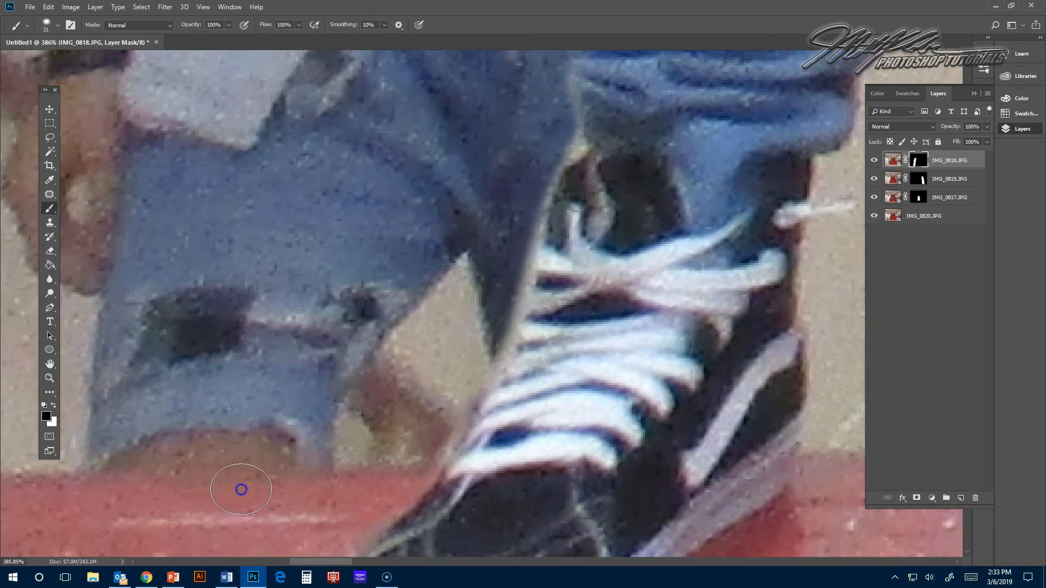
# Step: Refine the mask edge along the front figure's lower trouser leg, cuff and shoe where it meets the background jeans
pyautogui.moveTo(537, 152); pyautogui.dragTo(552, 141)
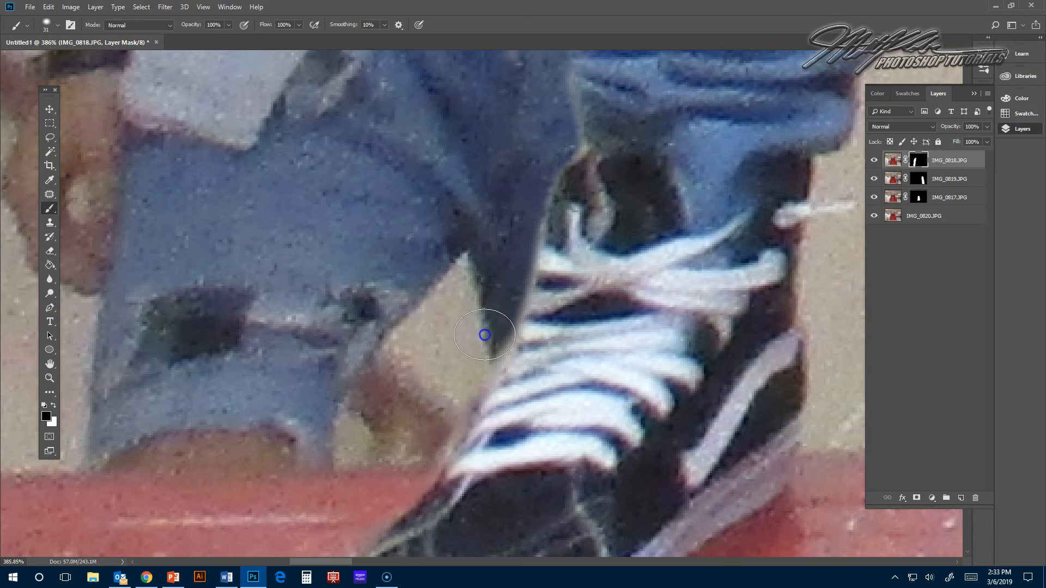
pyautogui.moveTo(657, 97); pyautogui.dragTo(239, 260)
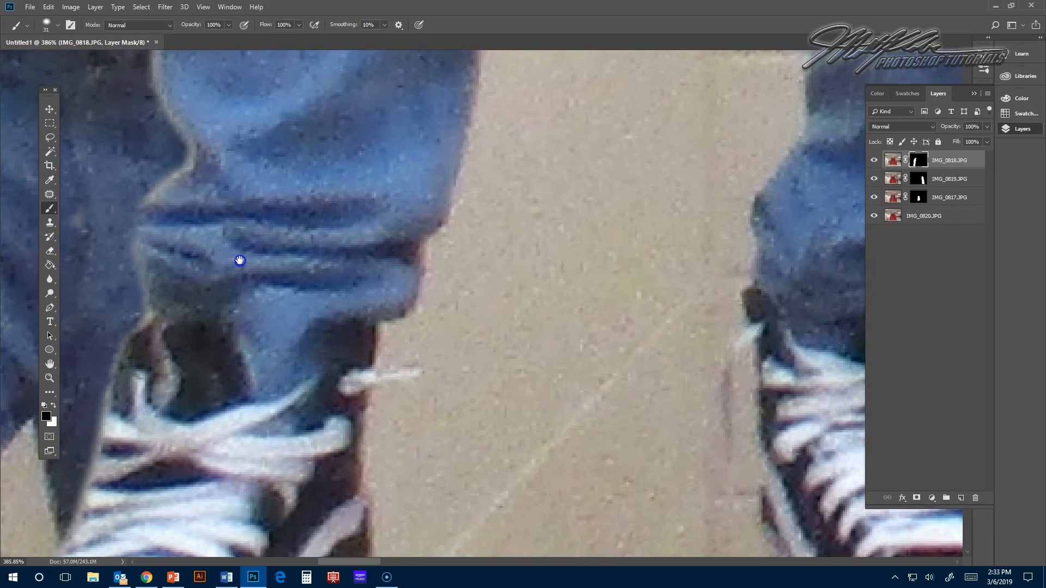
pyautogui.moveTo(451, 97); pyautogui.dragTo(519, 240)
pyautogui.moveTo(326, 274); pyautogui.dragTo(207, 345)
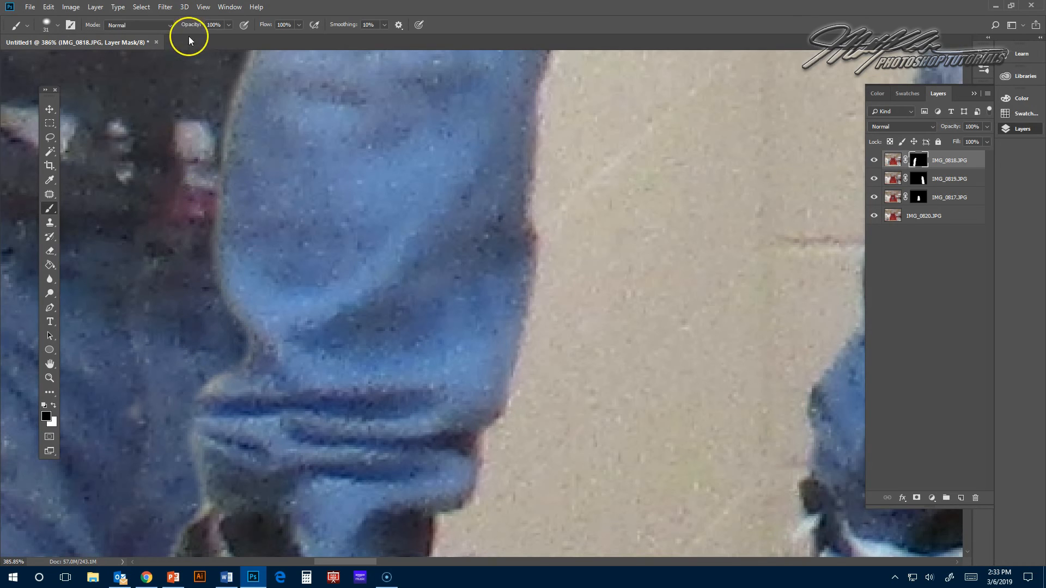
pyautogui.moveTo(193, 90); pyautogui.dragTo(259, 151)
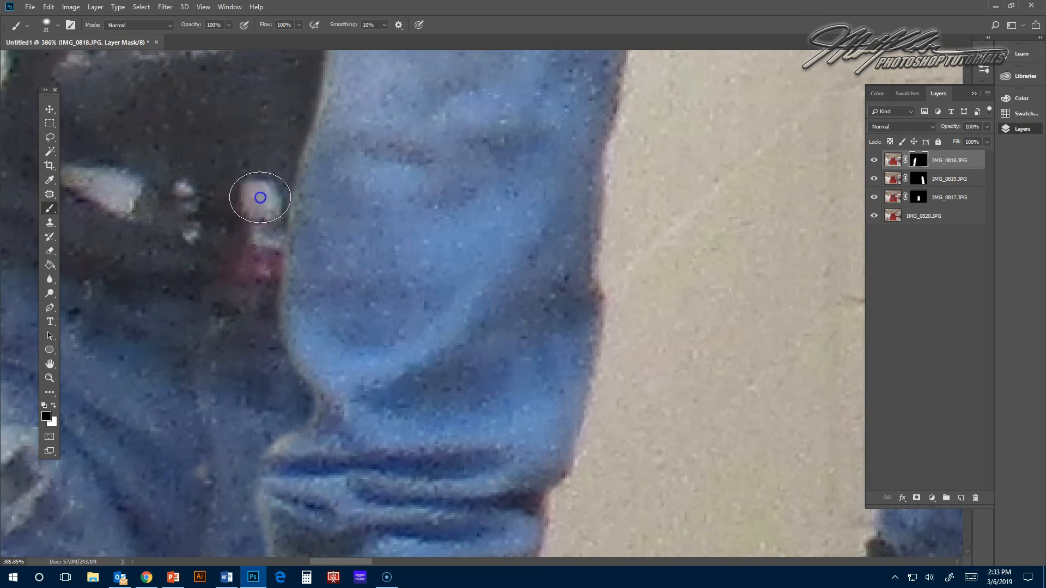
pyautogui.moveTo(218, 383); pyautogui.dragTo(273, 276)
pyautogui.click(304, 265)
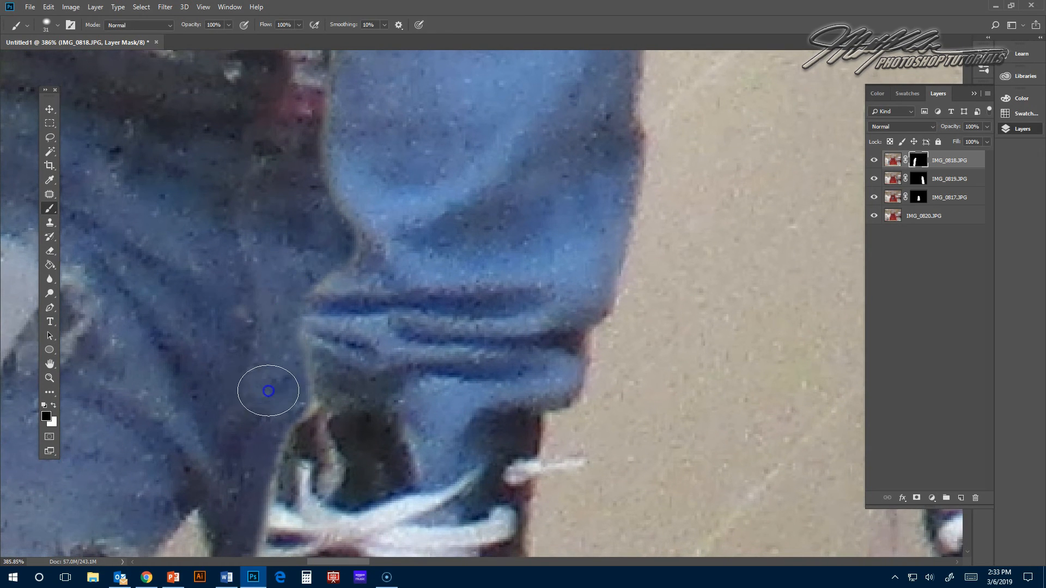
# Step: Paint black on the mask between the front figure's legs to reveal the background figure's forearm, hand and hanging strap
pyautogui.moveTo(676, 234)
pyautogui.mouseDown()
pyautogui.moveTo(654, 250)
pyautogui.moveTo(646, 348)
pyautogui.moveTo(663, 319)
pyautogui.moveTo(656, 196)
pyautogui.moveTo(639, 324)
pyautogui.moveTo(684, 224)
pyautogui.moveTo(681, 156)
pyautogui.moveTo(669, 141)
pyautogui.moveTo(701, 105)
pyautogui.mouseUp()
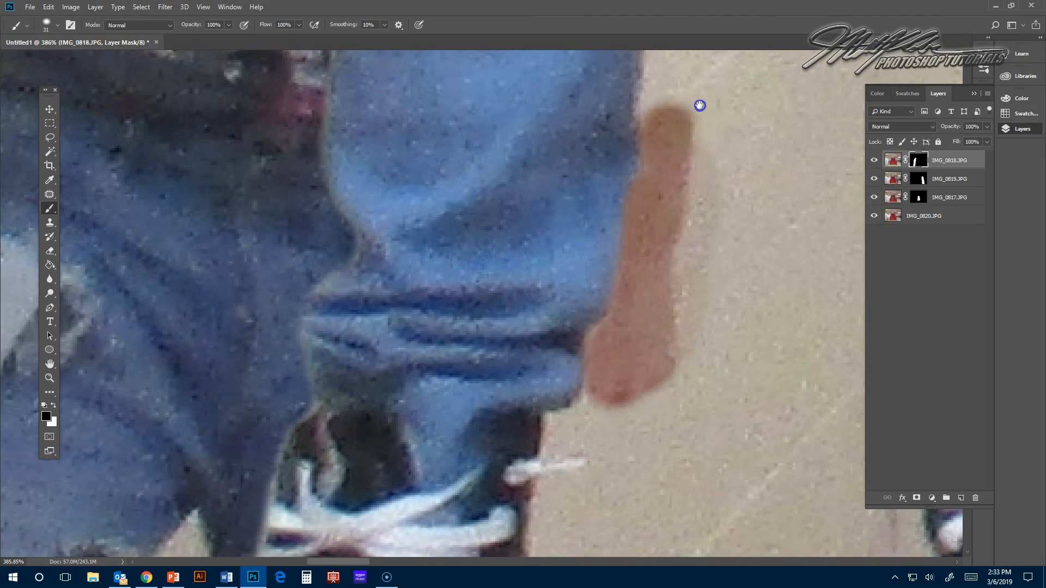
pyautogui.scroll(-5, 721, 280)
pyautogui.click(619, 200)
pyautogui.moveTo(619, 199)
pyautogui.mouseDown()
pyautogui.moveTo(588, 182)
pyautogui.moveTo(565, 191)
pyautogui.moveTo(545, 288)
pyautogui.moveTo(552, 244)
pyautogui.moveTo(550, 433)
pyautogui.moveTo(640, 445)
pyautogui.moveTo(604, 442)
pyautogui.moveTo(640, 457)
pyautogui.moveTo(589, 452)
pyautogui.moveTo(647, 451)
pyautogui.moveTo(660, 386)
pyautogui.moveTo(637, 405)
pyautogui.moveTo(588, 408)
pyautogui.moveTo(645, 326)
pyautogui.moveTo(660, 242)
pyautogui.moveTo(650, 199)
pyautogui.moveTo(628, 180)
pyautogui.moveTo(646, 153)
pyautogui.moveTo(643, 259)
pyautogui.moveTo(718, 330)
pyautogui.moveTo(708, 430)
pyautogui.mouseUp()
# Step: Enlarge the brush to 75 px and paint black beside the background figure's forearm and hand to reveal the surrounding wall
pyautogui.click(55, 25)
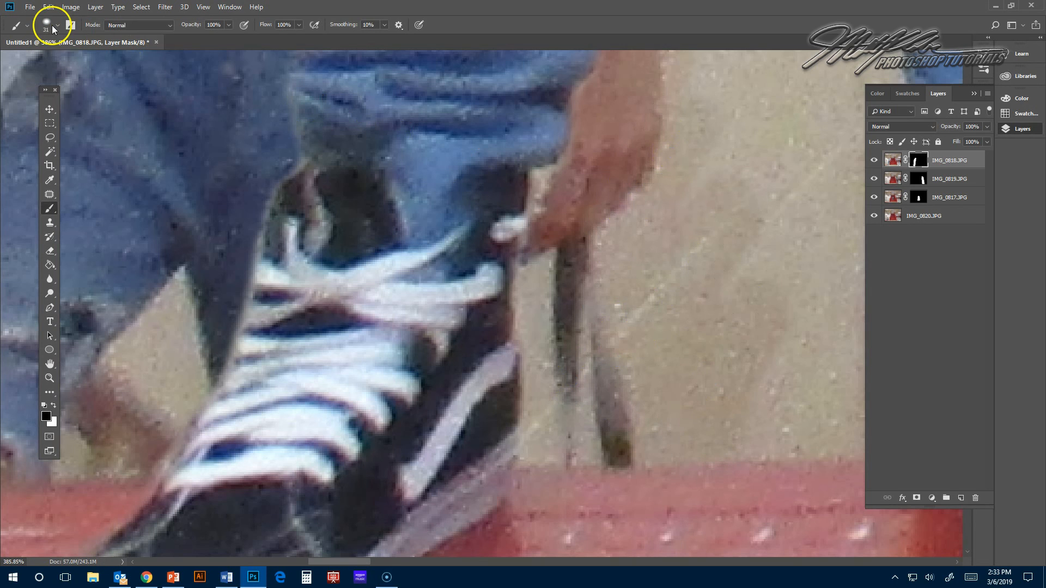
pyautogui.click(86, 56)
pyautogui.moveTo(750, 376); pyautogui.dragTo(729, 192)
pyautogui.press('space')
pyautogui.moveTo(728, 187); pyautogui.dragTo(694, 413)
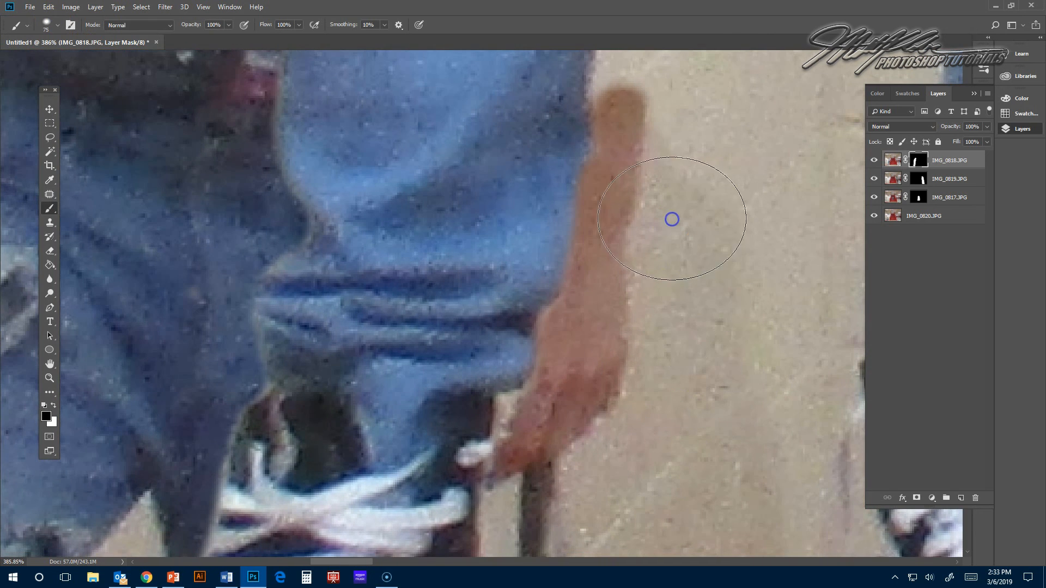
pyautogui.moveTo(670, 218); pyautogui.dragTo(668, 397)
pyautogui.moveTo(663, 322); pyautogui.dragTo(668, 271)
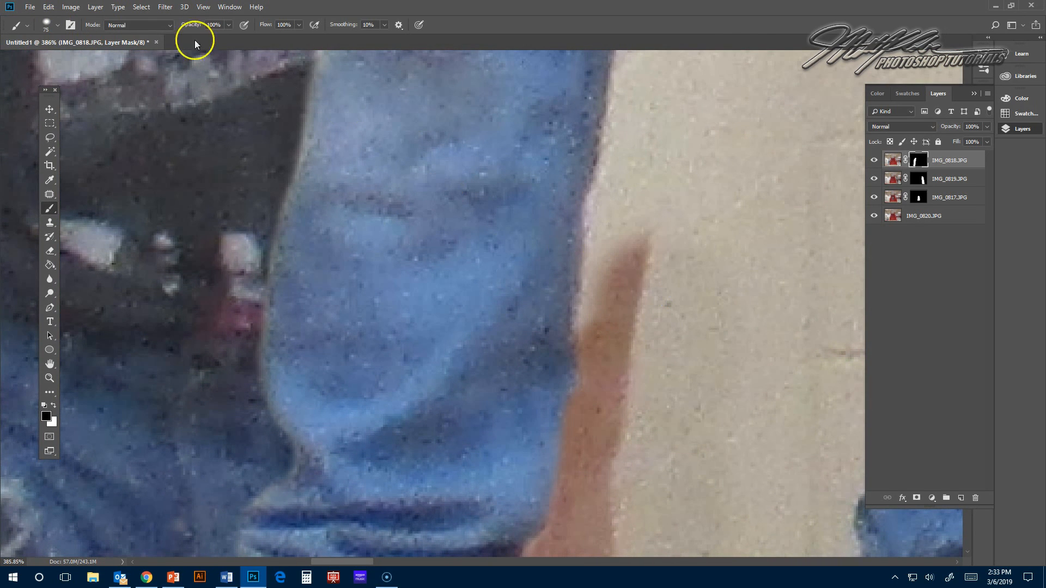
# Step: Set the brush to 32 px with 39% hardness and paint the mask along the front figure's trouser leg to reveal the background forearm
pyautogui.click(55, 28)
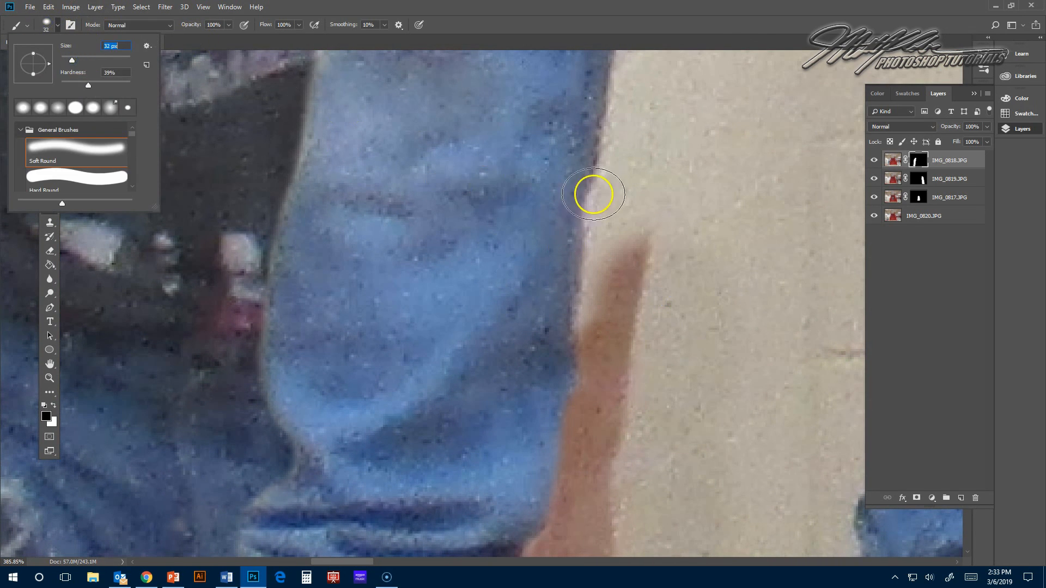
pyautogui.moveTo(627, 170); pyautogui.dragTo(610, 342)
pyautogui.moveTo(609, 270)
pyautogui.mouseDown()
pyautogui.moveTo(615, 193)
pyautogui.moveTo(641, 96)
pyautogui.mouseUp()
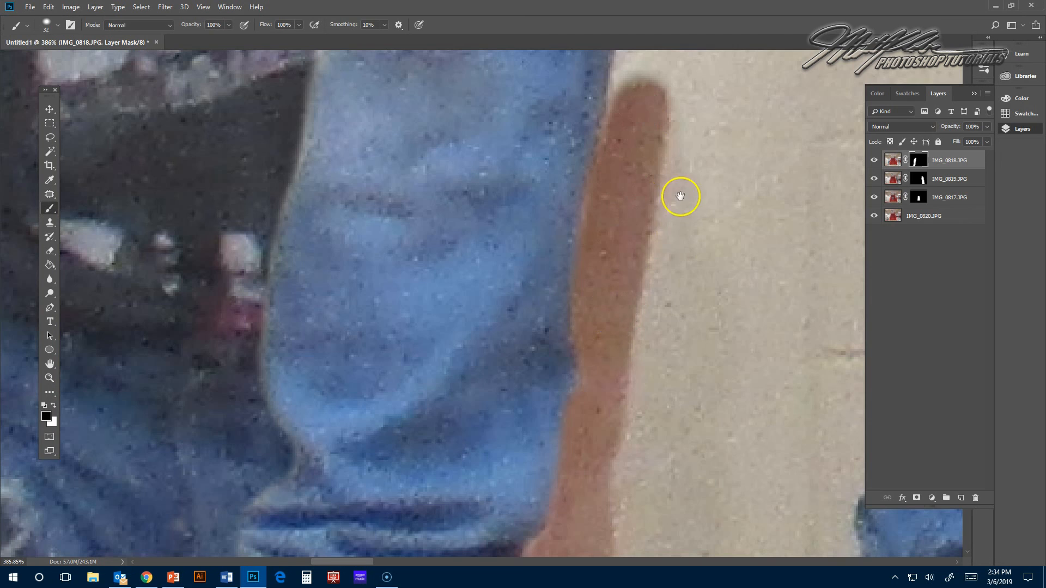
pyautogui.moveTo(678, 203); pyautogui.dragTo(651, 301)
pyautogui.moveTo(676, 229); pyautogui.dragTo(664, 338)
pyautogui.moveTo(601, 318)
pyautogui.mouseDown()
pyautogui.moveTo(597, 257)
pyautogui.moveTo(593, 345)
pyautogui.moveTo(597, 250)
pyautogui.moveTo(621, 168)
pyautogui.moveTo(614, 140)
pyautogui.moveTo(656, 117)
pyautogui.moveTo(576, 325)
pyautogui.moveTo(559, 302)
pyautogui.moveTo(621, 229)
pyautogui.moveTo(640, 233)
pyautogui.moveTo(612, 352)
pyautogui.moveTo(643, 293)
pyautogui.moveTo(593, 488)
pyautogui.moveTo(663, 276)
pyautogui.mouseUp()
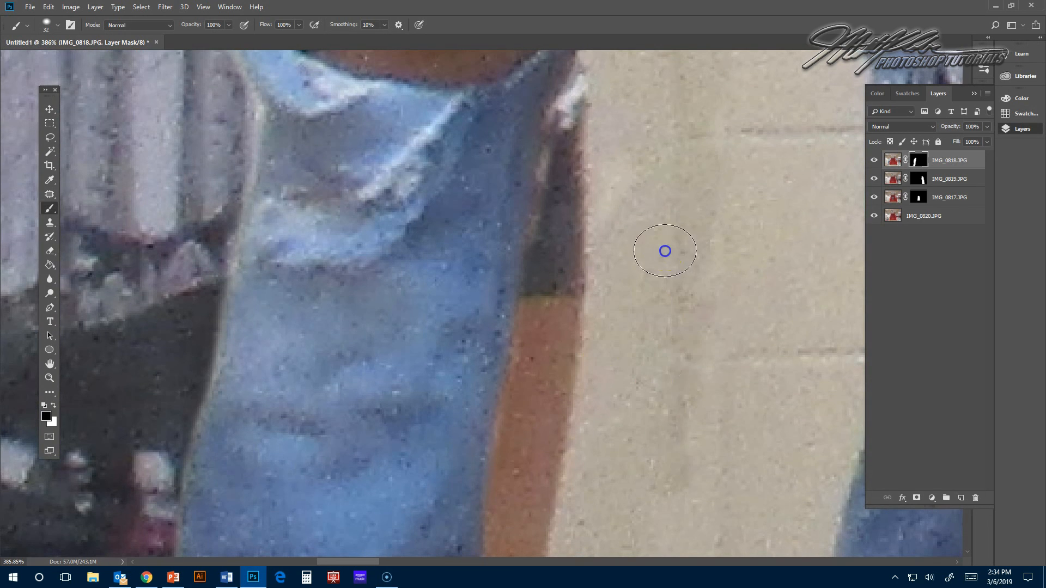
# Step: Paint black up to the front figure's ripped knee to reveal the background figure's sleeve and the adjoining wall
pyautogui.moveTo(696, 139); pyautogui.dragTo(698, 350)
pyautogui.moveTo(656, 180); pyautogui.dragTo(643, 472)
pyautogui.moveTo(675, 315)
pyautogui.mouseDown()
pyautogui.moveTo(698, 238)
pyautogui.moveTo(679, 175)
pyautogui.mouseUp()
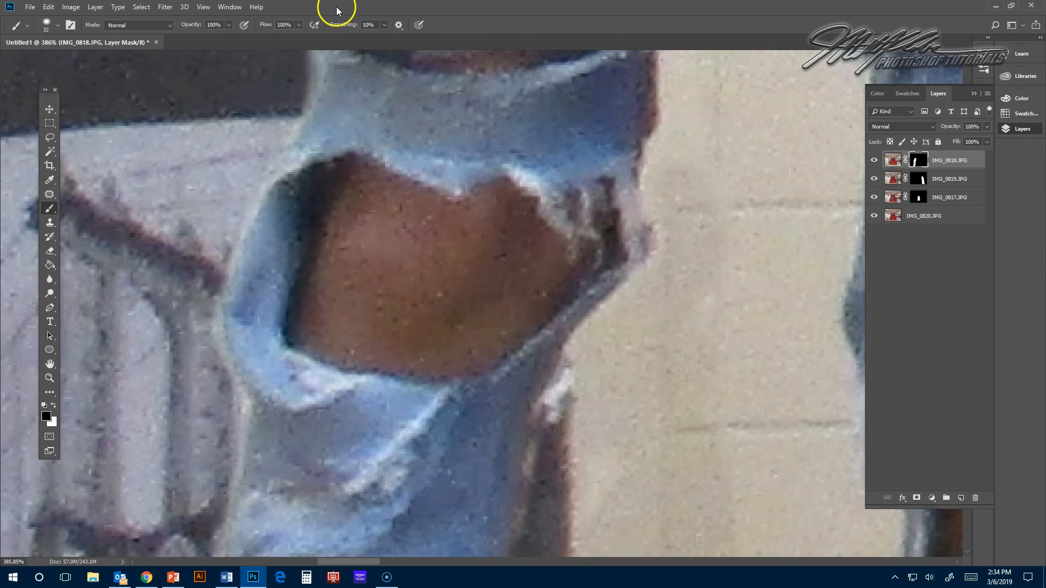
# Step: Set a softer 69 px brush and paint black on the mask over the wall between the front figure's legs
pyautogui.click(204, 7)
pyautogui.click(235, 105)
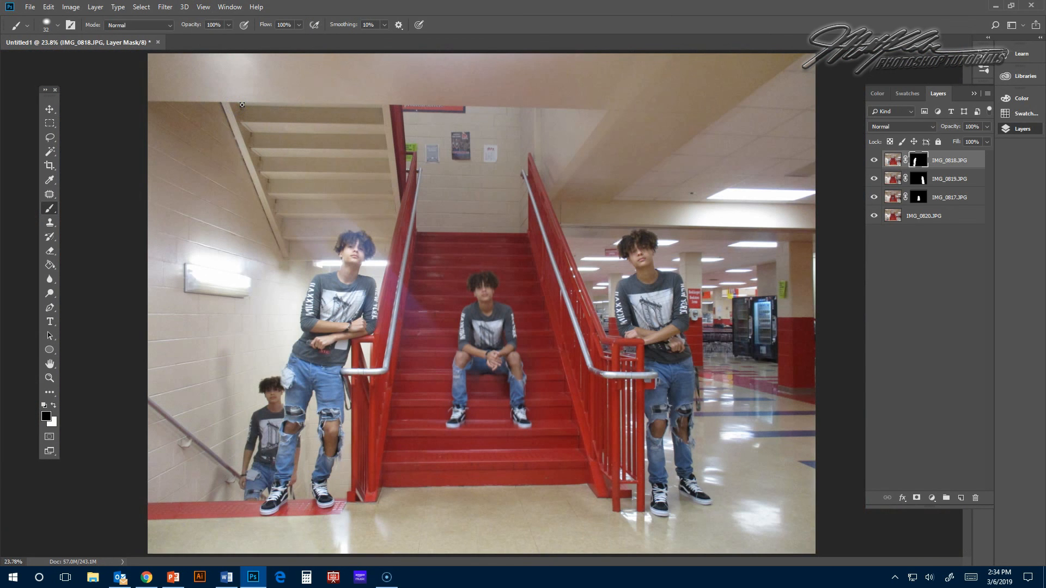
pyautogui.click(48, 378)
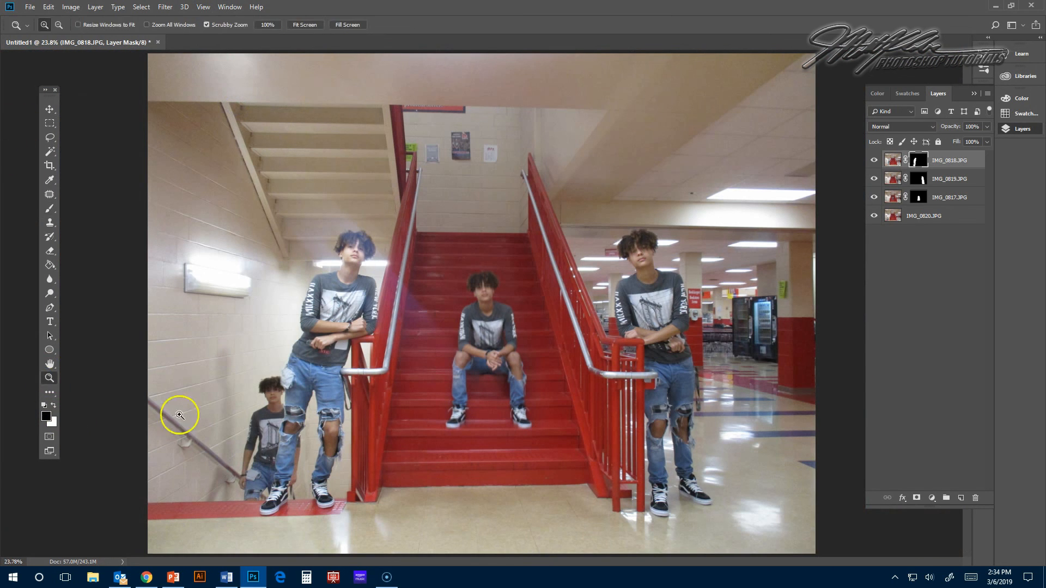
pyautogui.moveTo(267, 413); pyautogui.dragTo(348, 440)
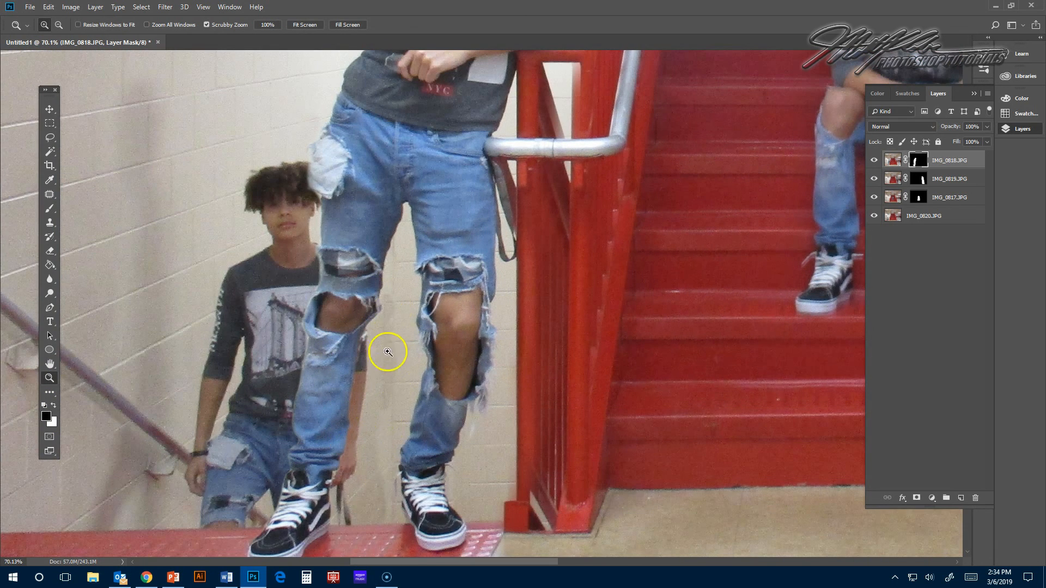
pyautogui.click(49, 210)
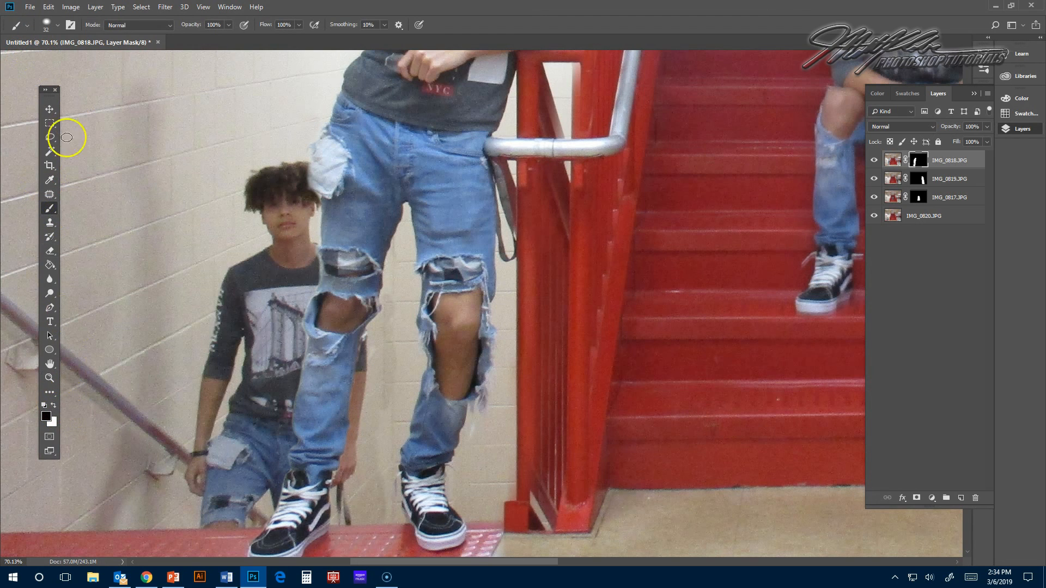
pyautogui.click(50, 26)
pyautogui.moveTo(85, 82); pyautogui.dragTo(56, 85)
pyautogui.click(393, 352)
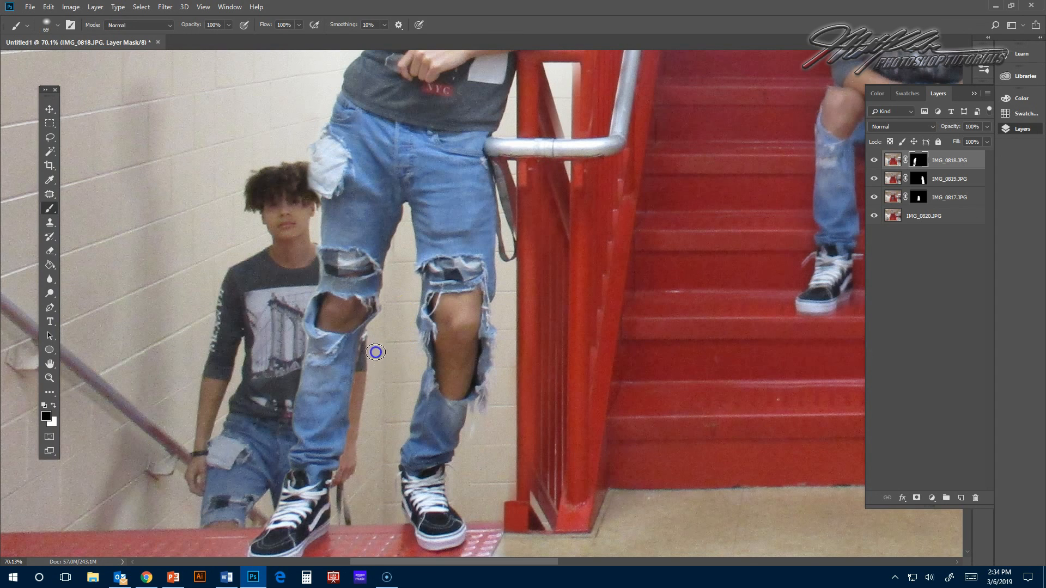
pyautogui.scroll(4, 429, 293)
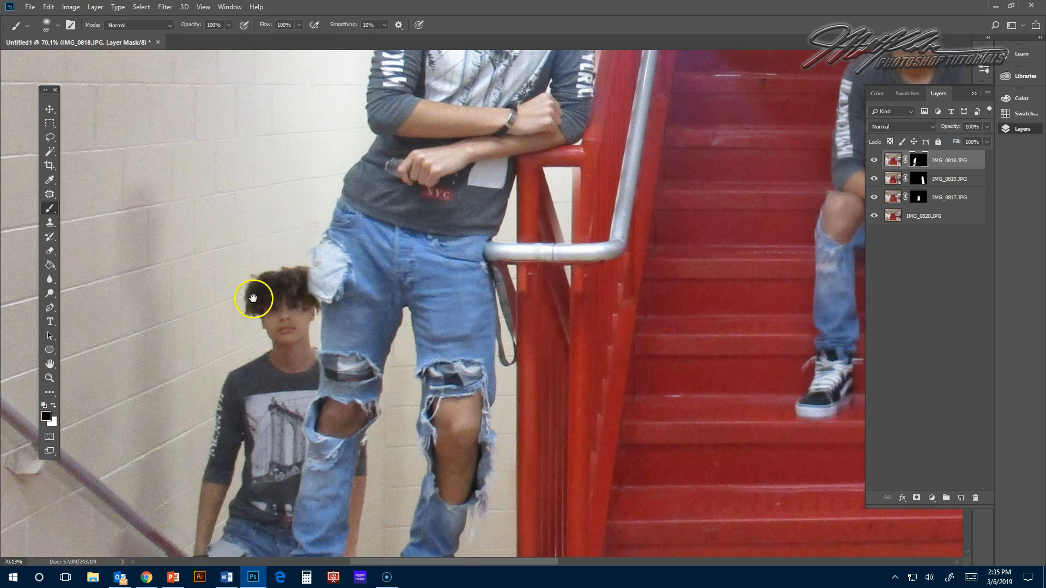
pyautogui.moveTo(253, 298); pyautogui.dragTo(265, 229)
pyautogui.moveTo(271, 306); pyautogui.dragTo(314, 203)
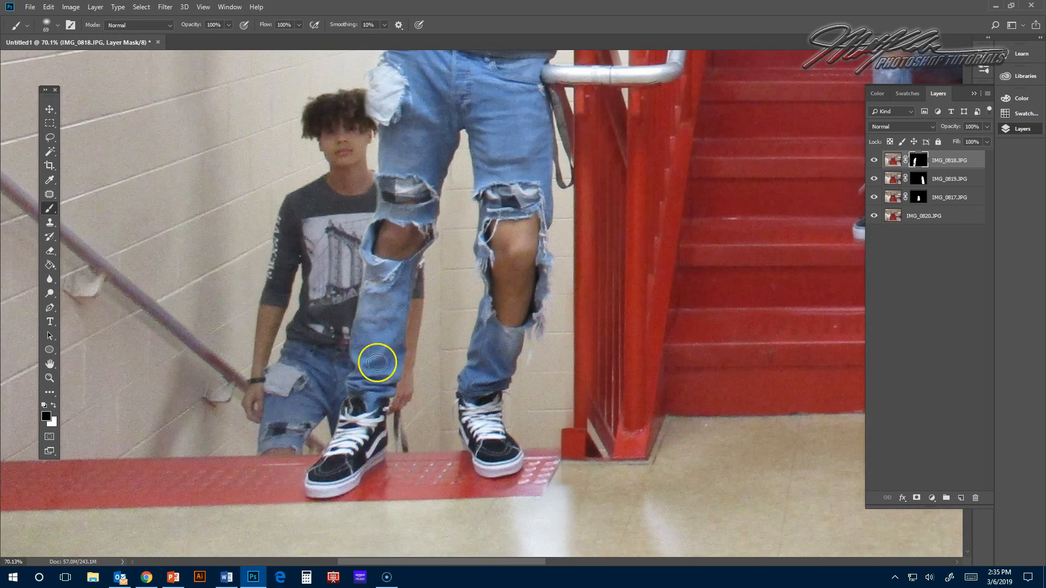